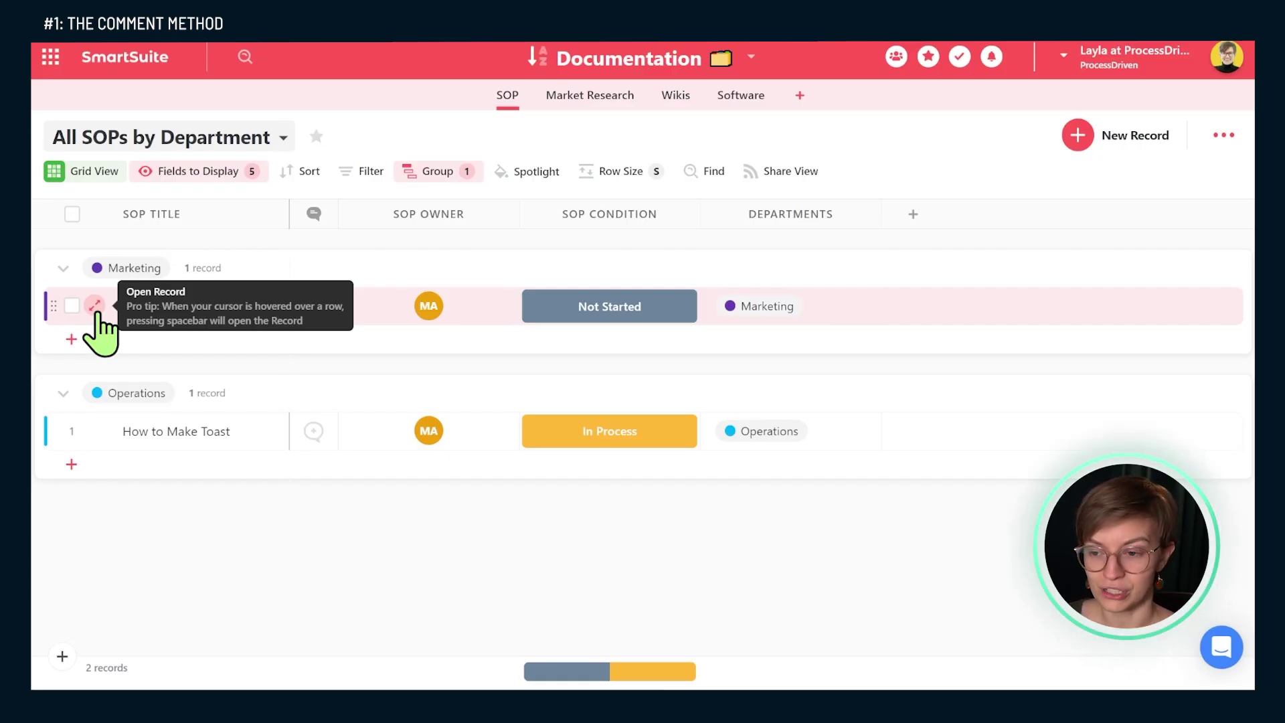
Step: Comment on the How to Butter Toast record that the toast was too crispy and the toaster needs lowering by 1 level, adding a winking emoji
left_click(96, 306)
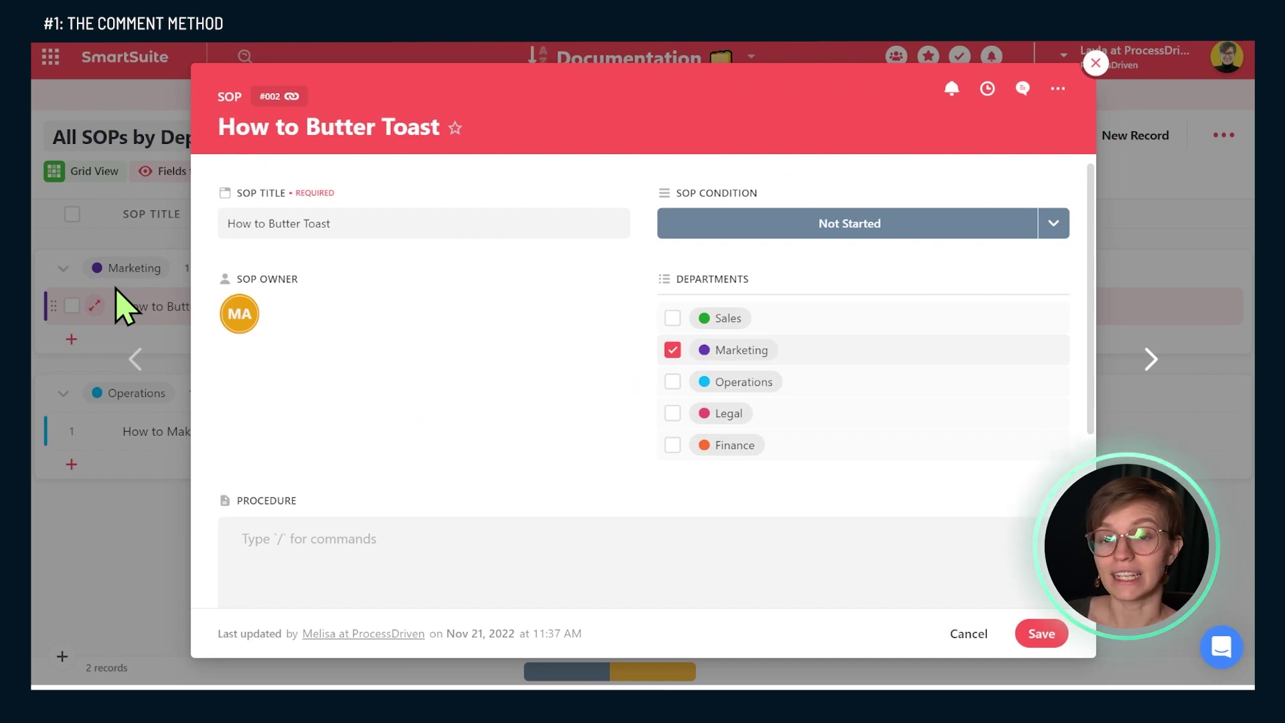
left_click(178, 94)
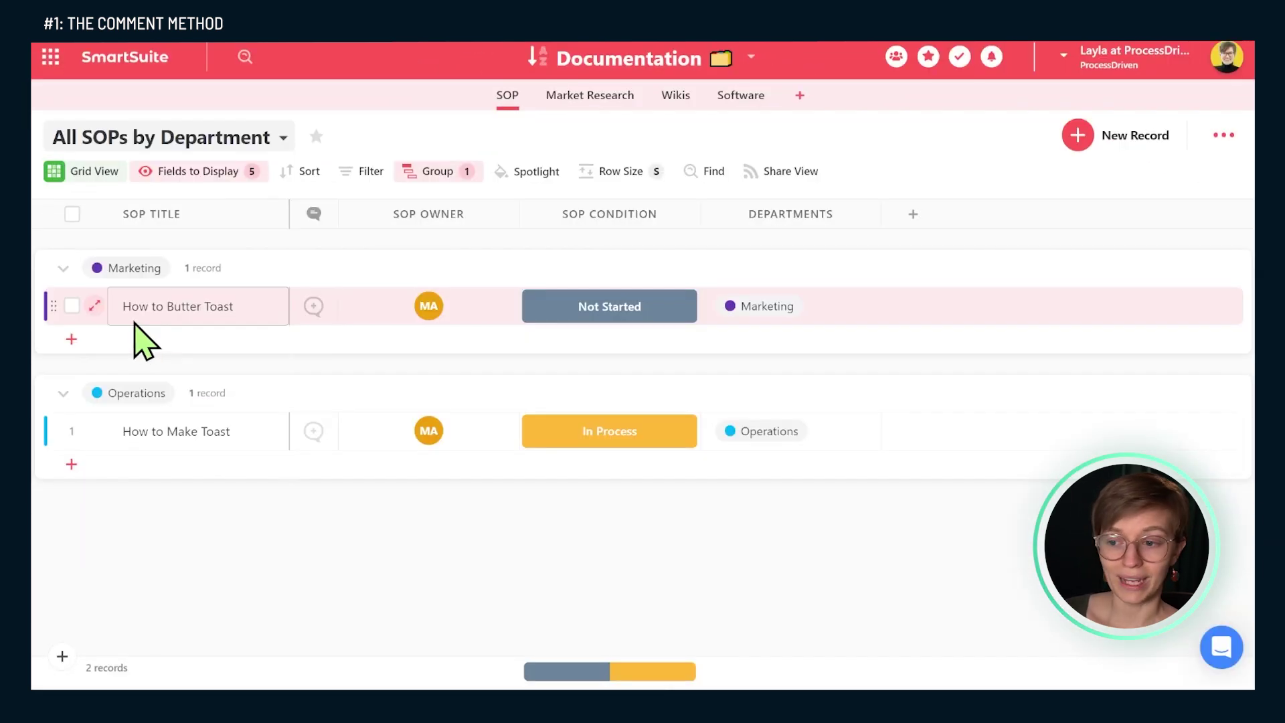
left_click(97, 307)
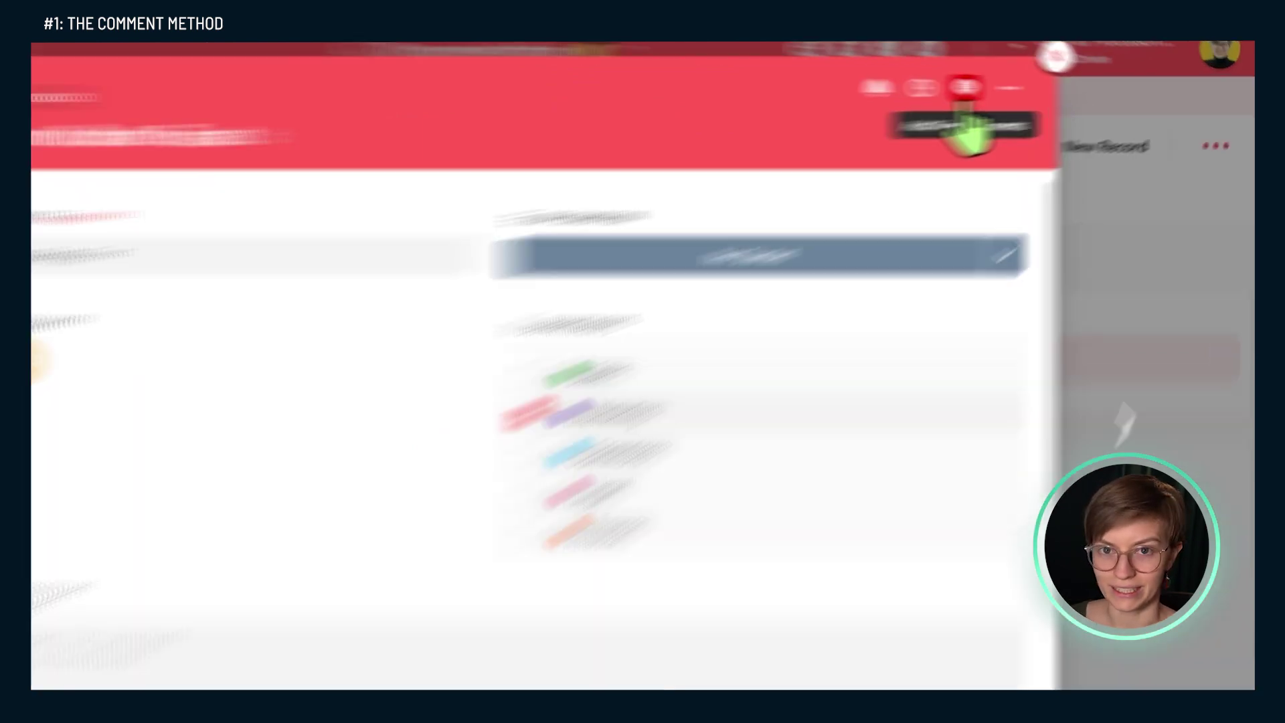
left_click(1021, 88)
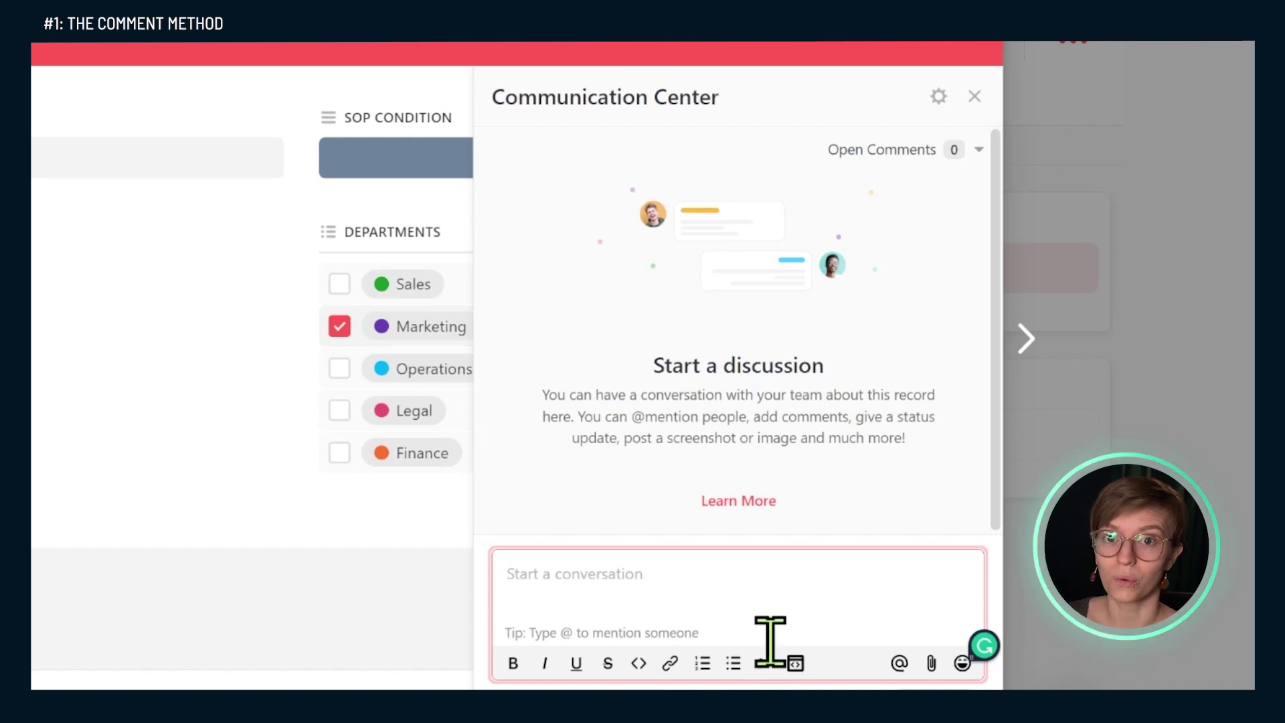
type("Note: This time I did this SOP the toast was just a BIT too crispy to be well-buttered. Next time, I need to lower the toaster by 1 level.")
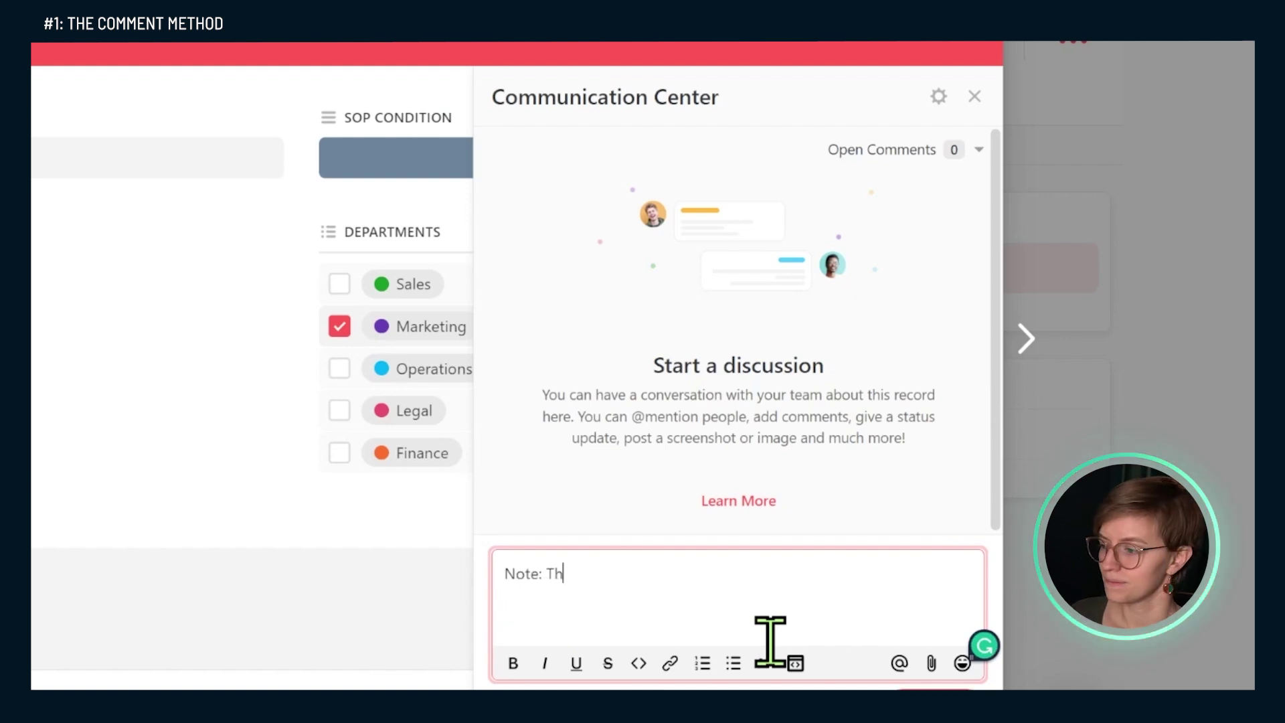
key("Return")
key("Return")
type("/)")
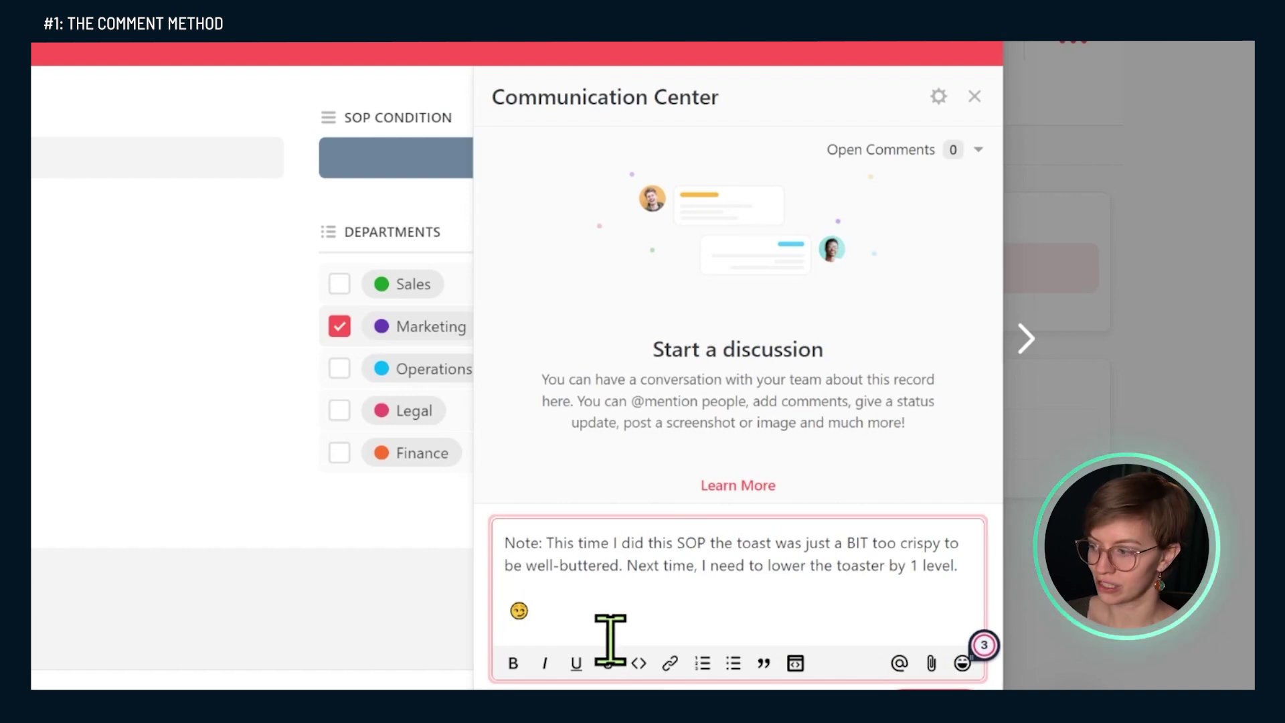
key("Return")
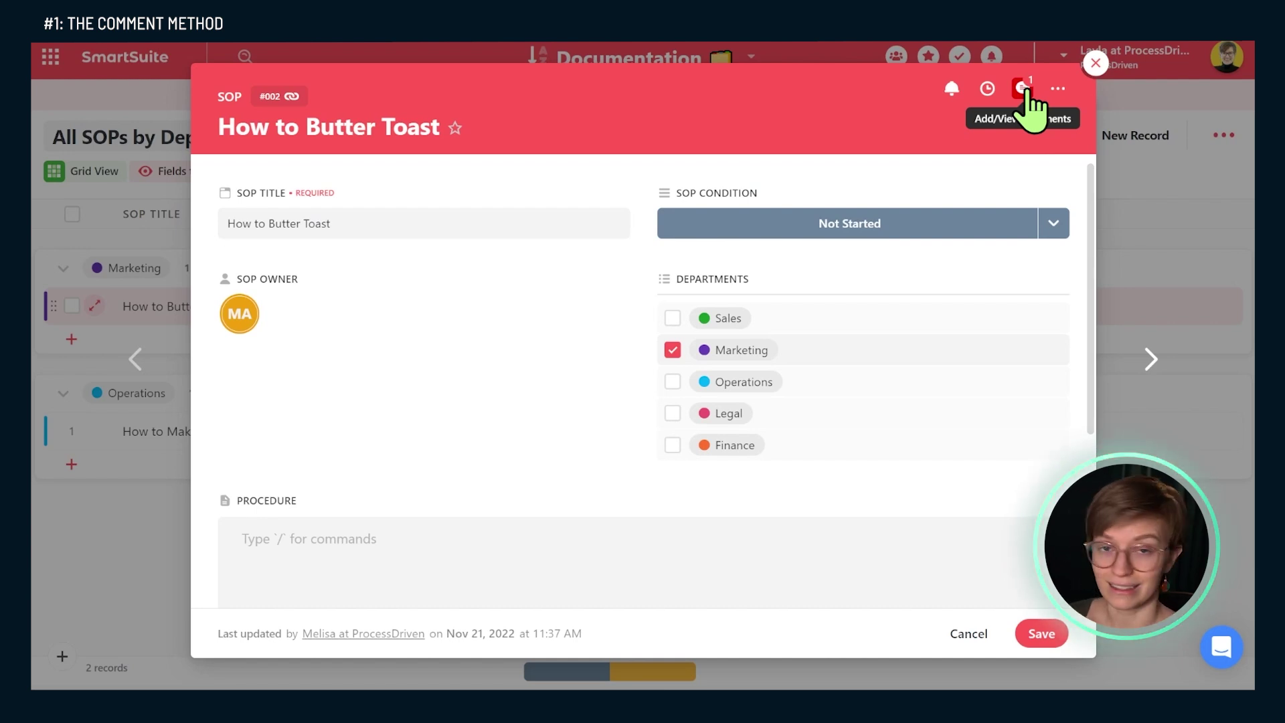
Step: Reopen the comments of the How to Butter Toast record and view the open-comments filter and the emoji reactions for the posted note
left_click(1021, 87)
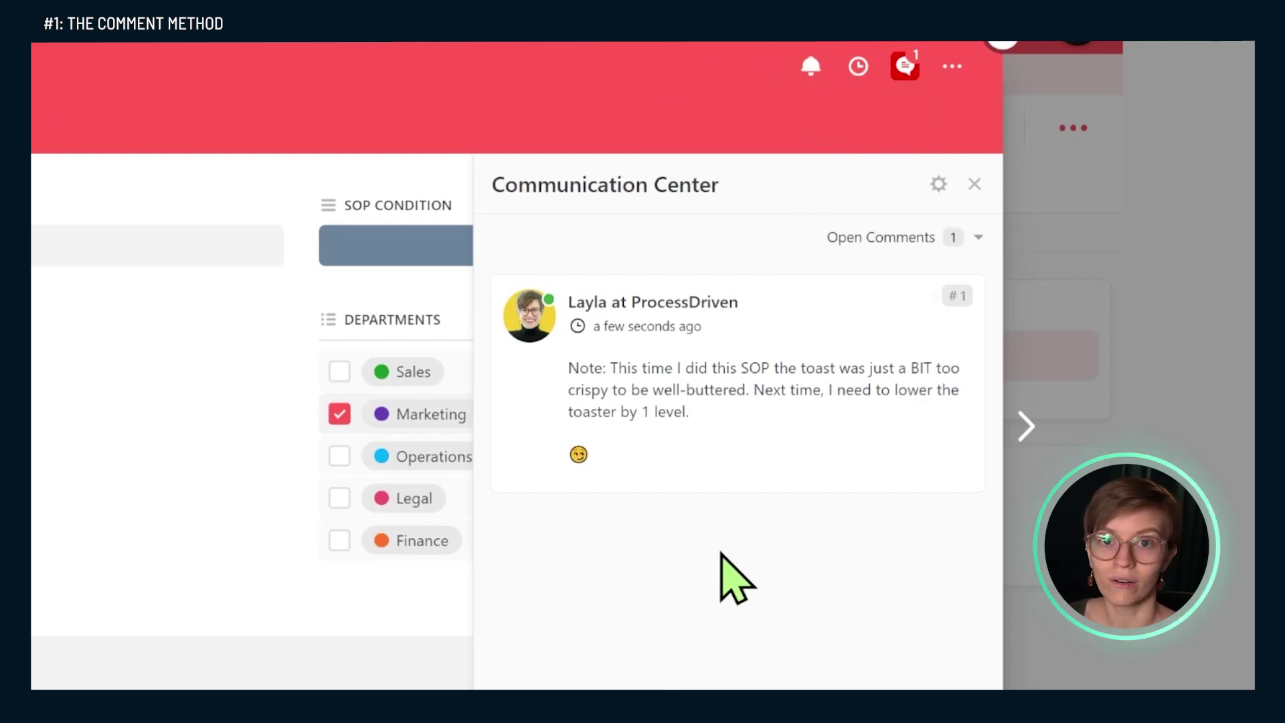
left_click(876, 240)
left_click(862, 501)
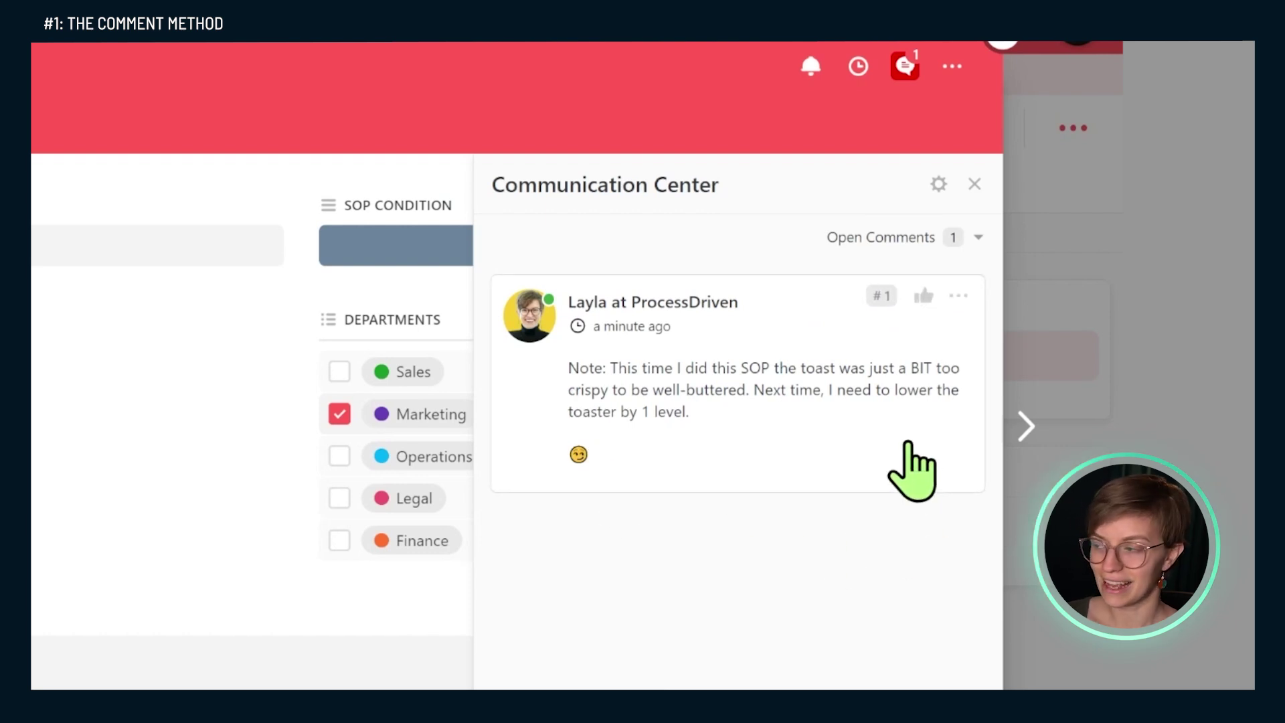
left_click(924, 298)
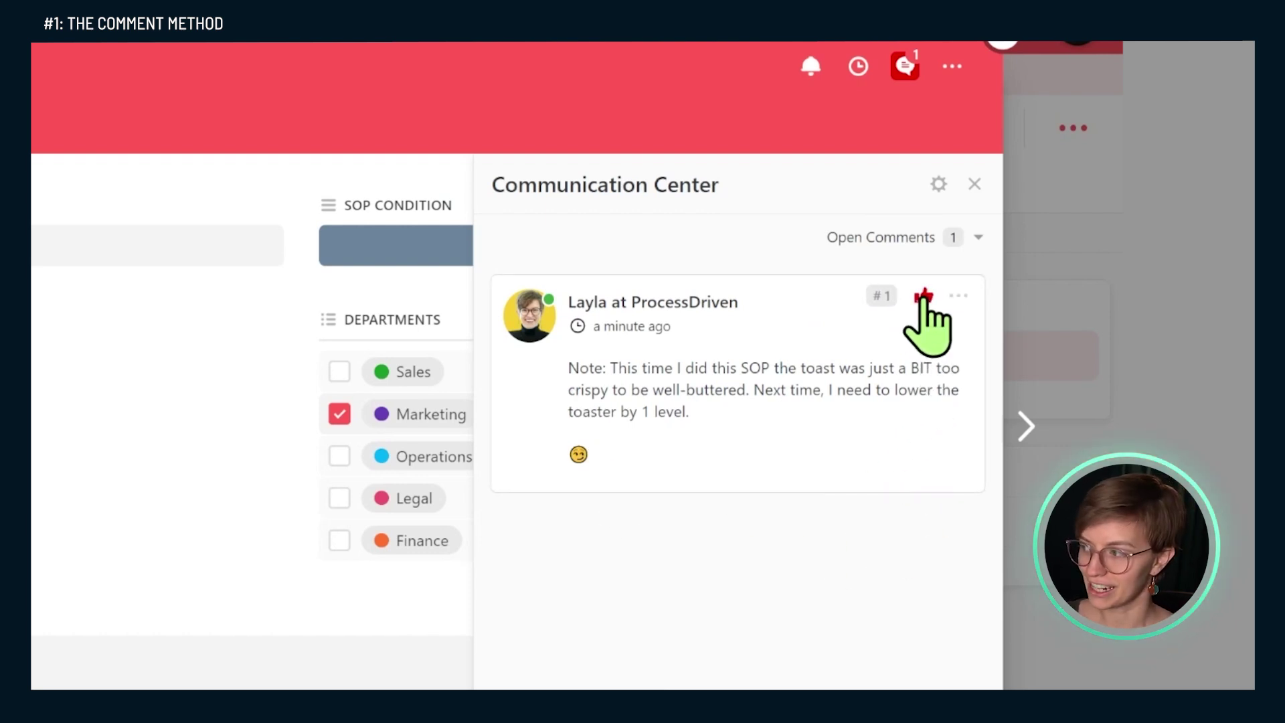
mouse_move(923, 296)
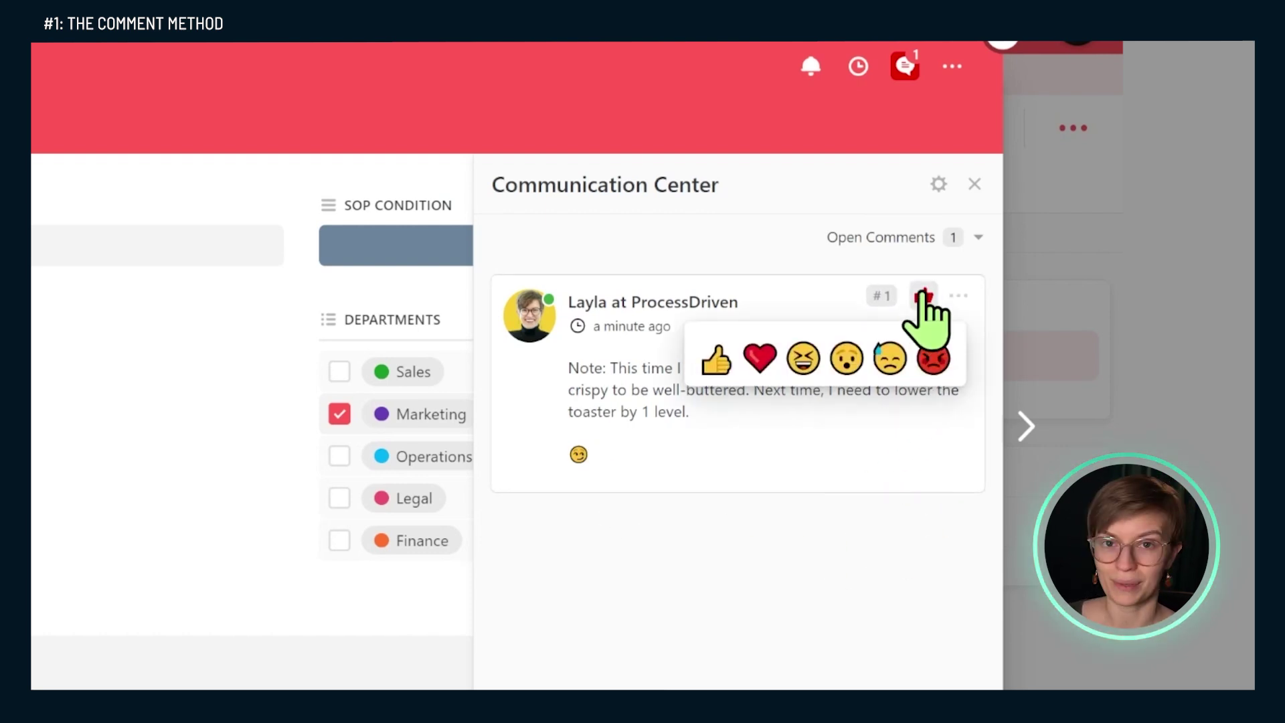
Step: Open the Communication Center settings, read about the Emails option, and leave the record
left_click(938, 184)
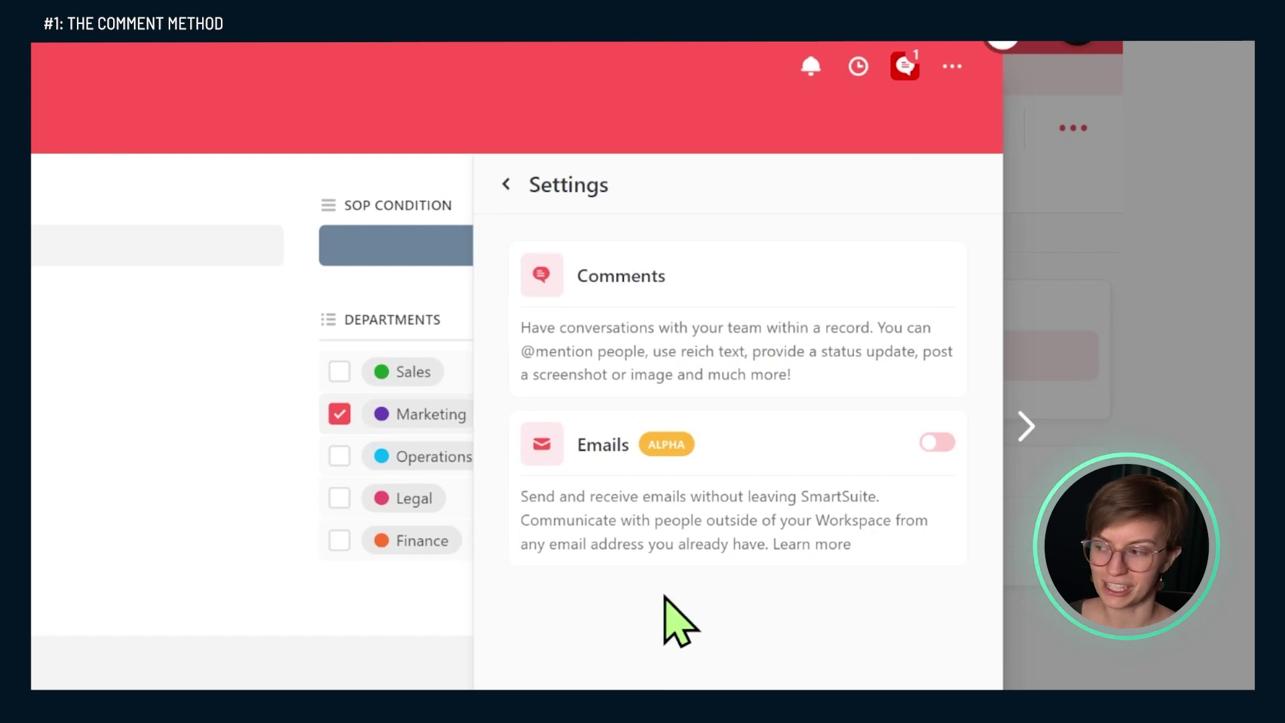
left_click_drag(700, 449, 571, 444)
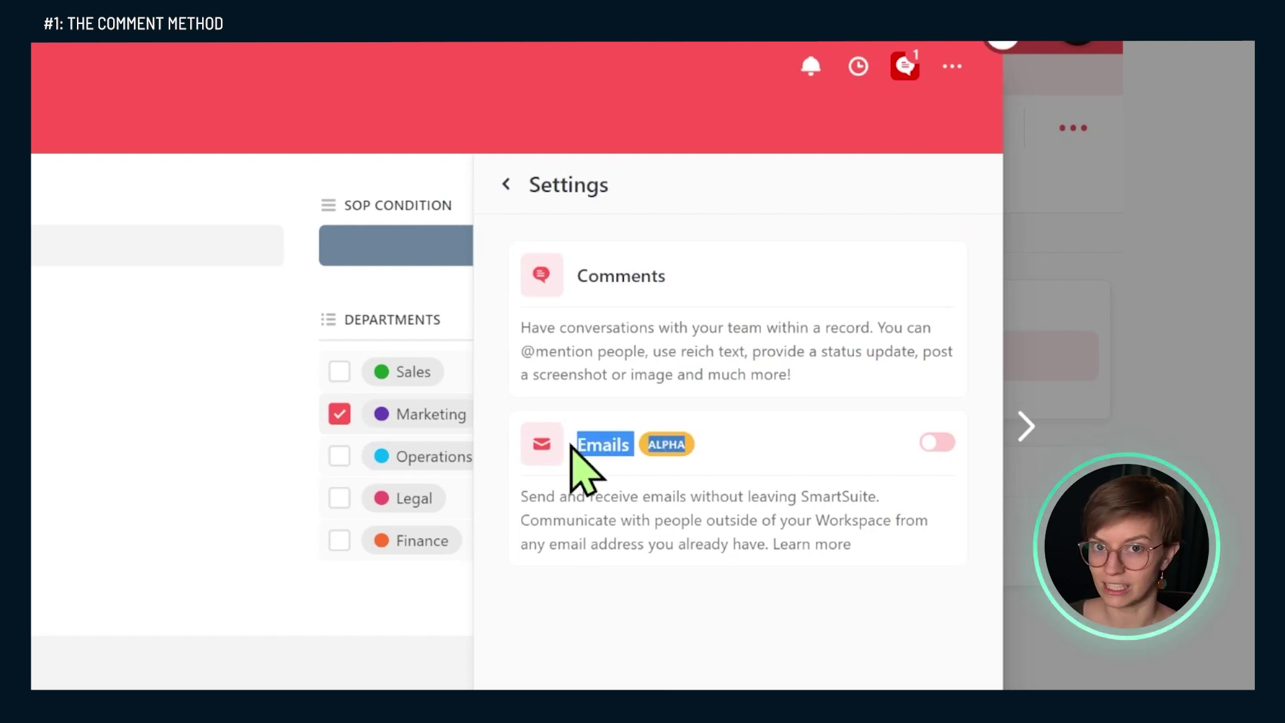
left_click(534, 193)
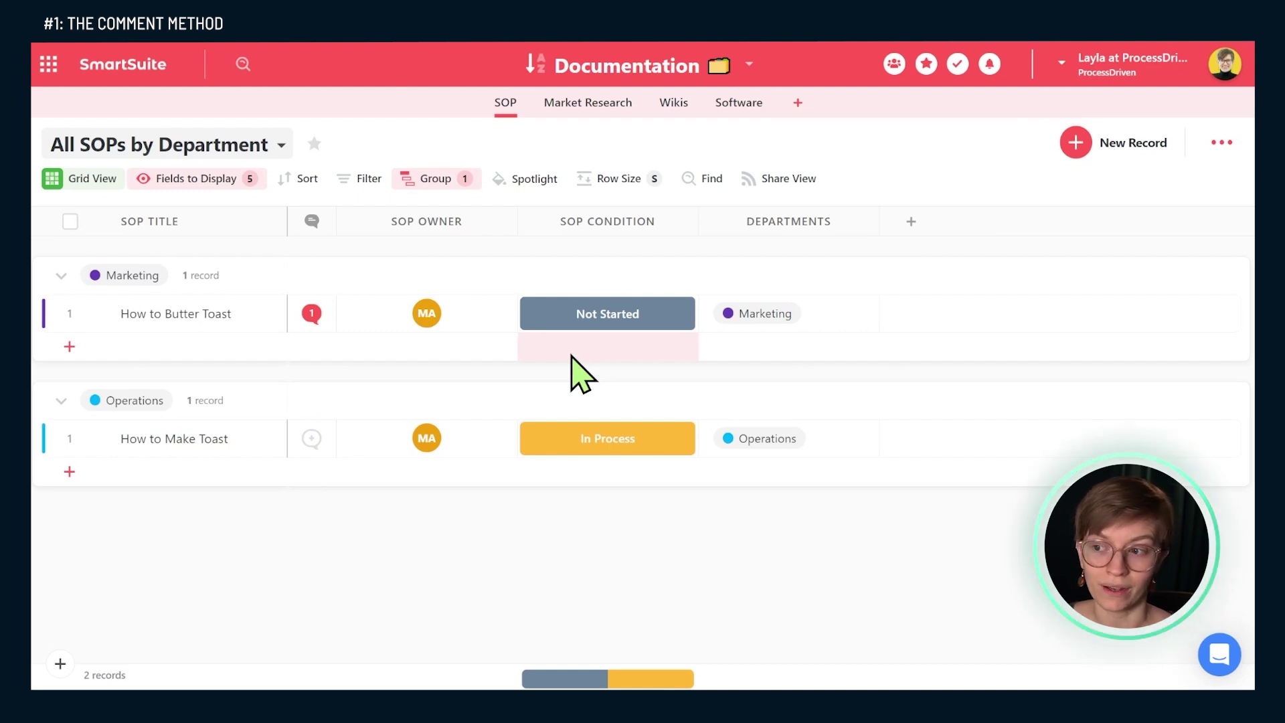
Step: Remove the Open Comments field from the SOP grid and add it back as the last displayed field
left_click(245, 178)
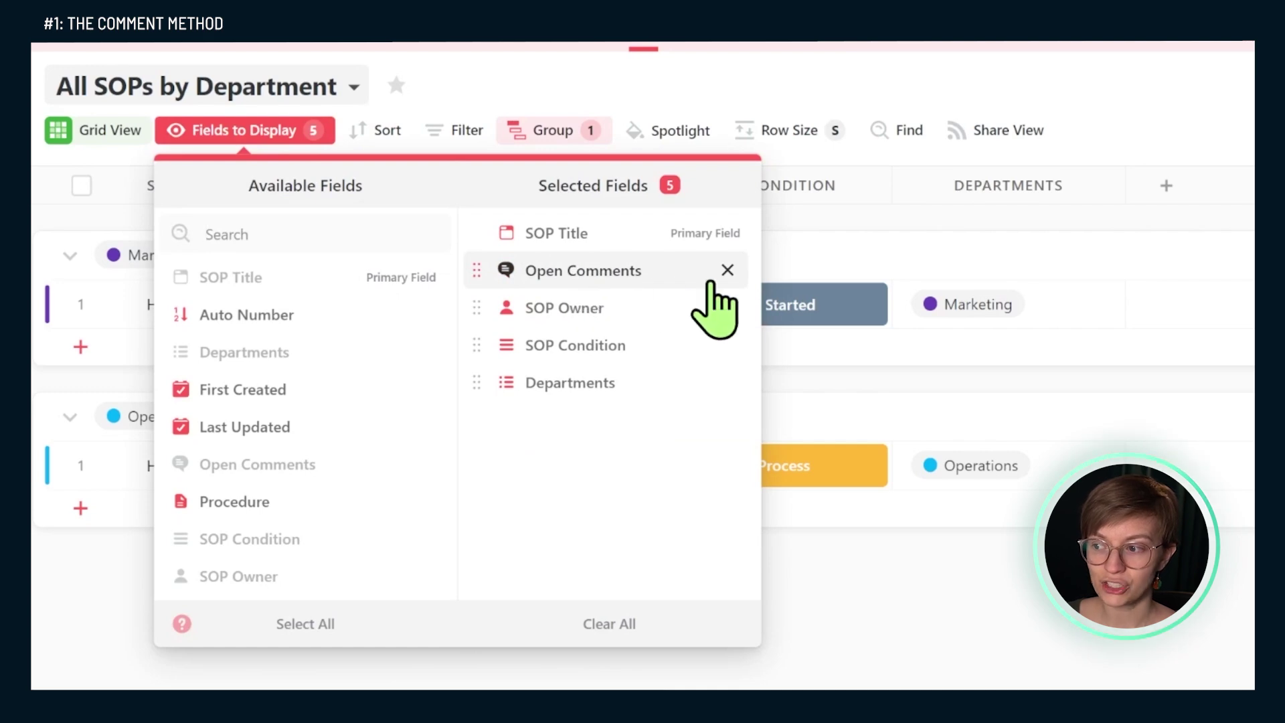
left_click(728, 270)
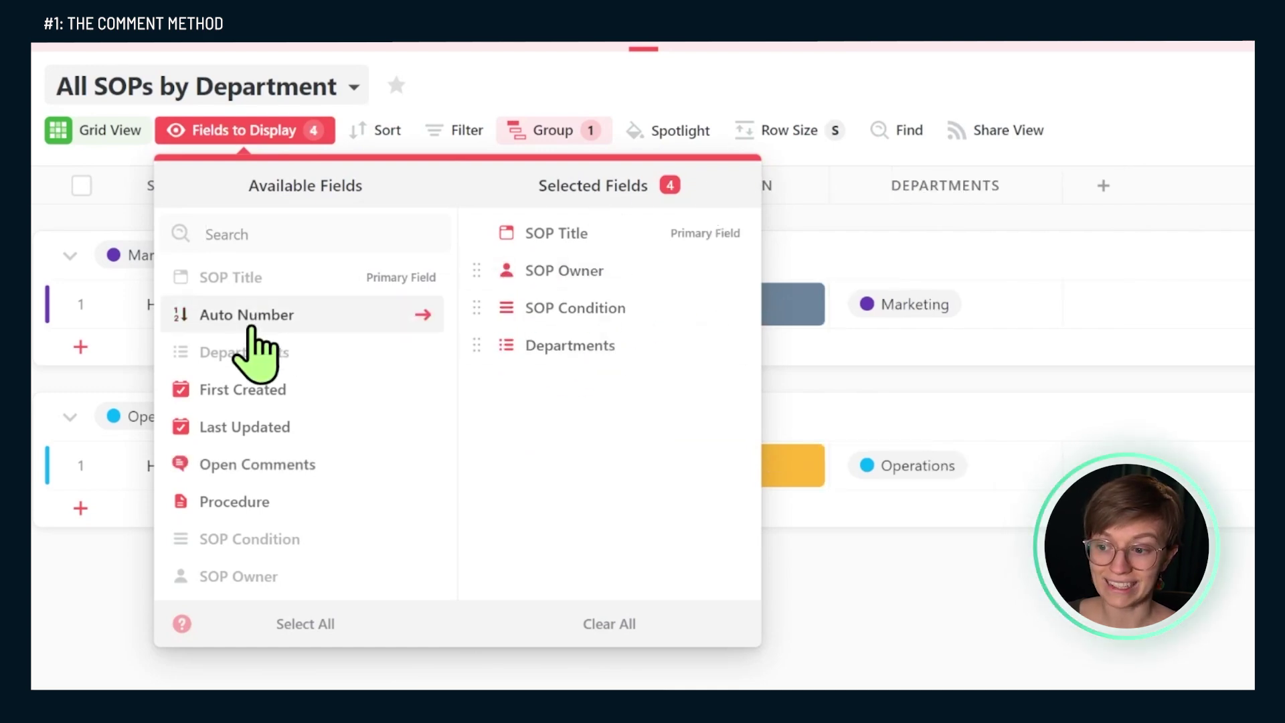
left_click(275, 469)
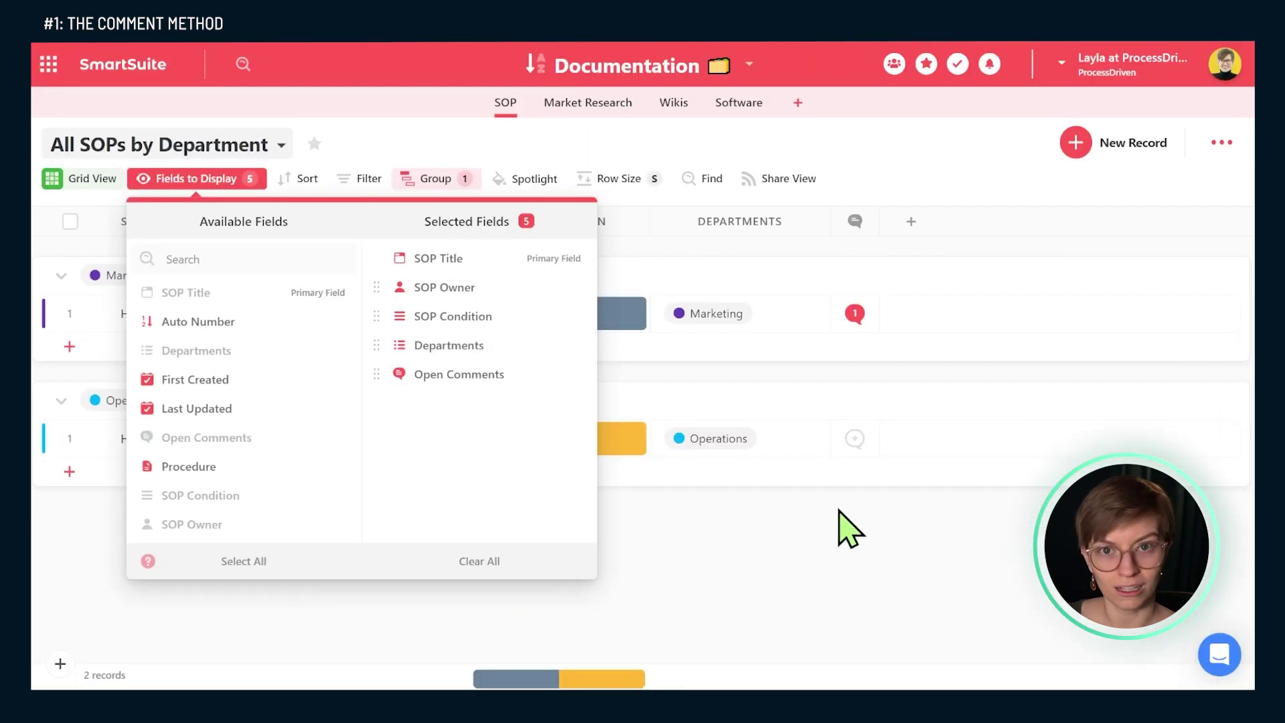
left_click(853, 438)
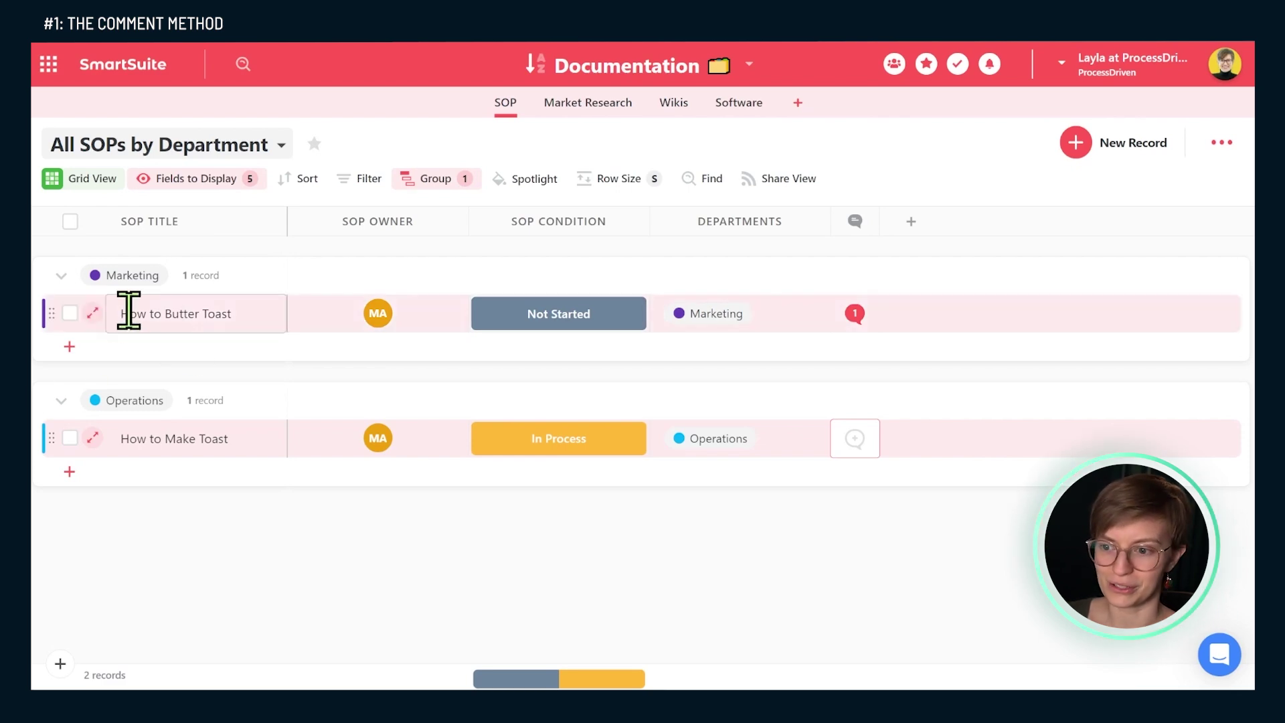
Step: Reopen the How to Butter Toast record, review the note in its comments, and close the record
left_click(93, 313)
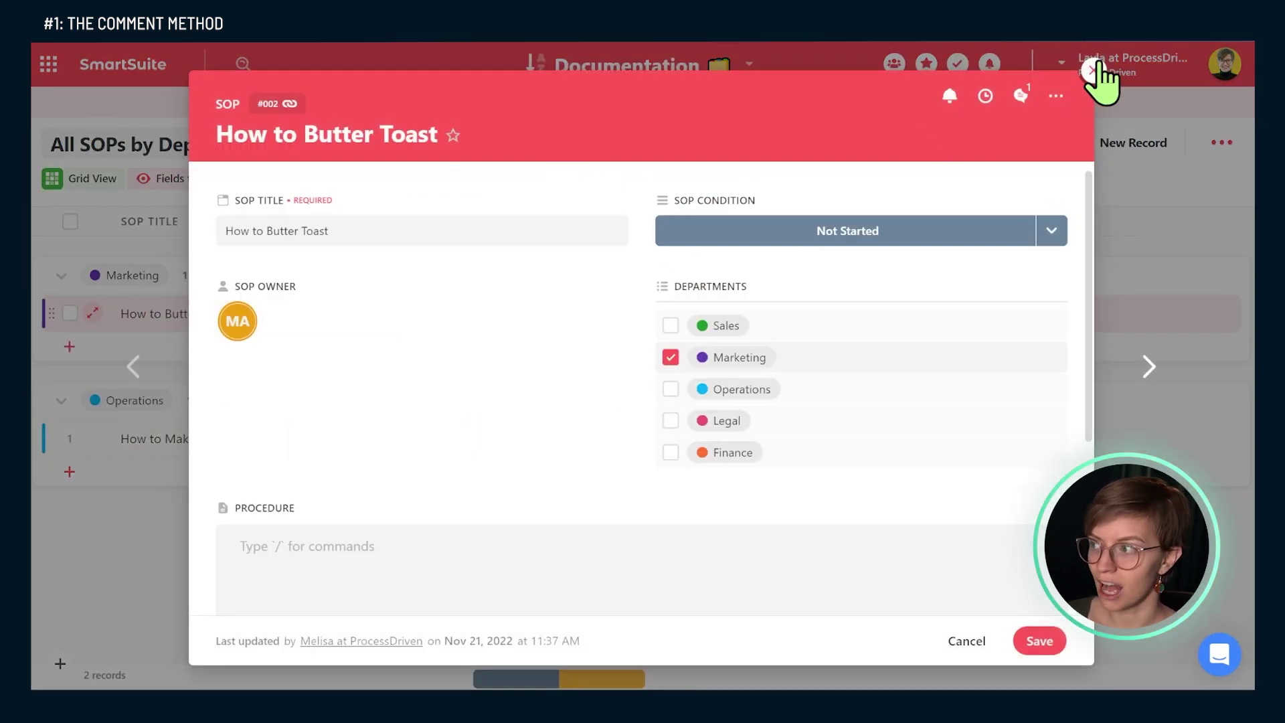
left_click(1021, 99)
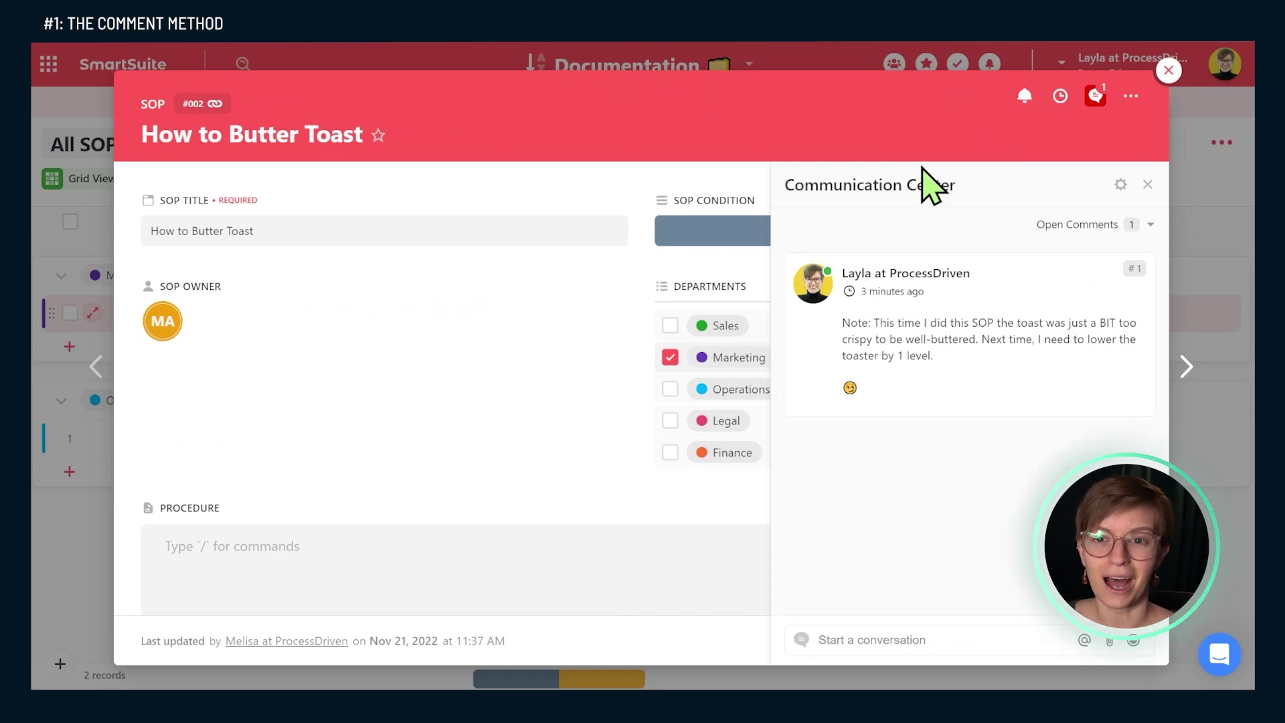
left_click(71, 170)
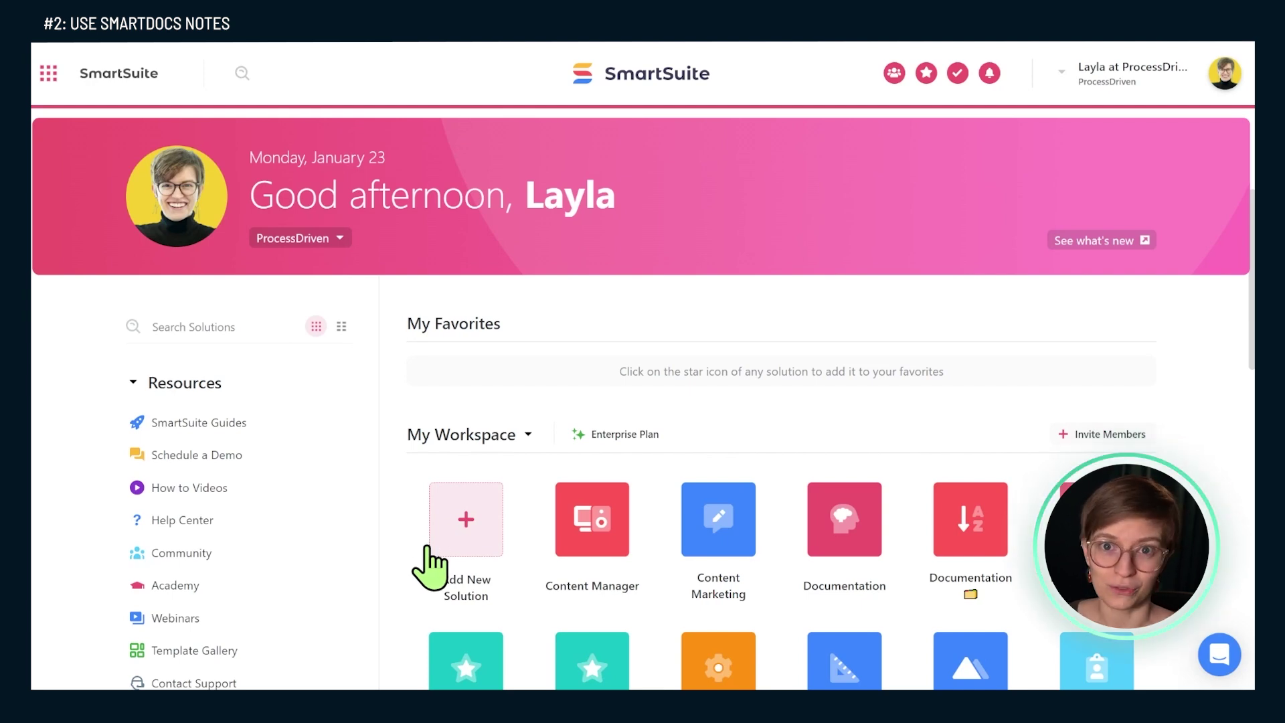
Step: Add a new solution from the Team Meetings template, searching the template library for "team meeting"
left_click(475, 522)
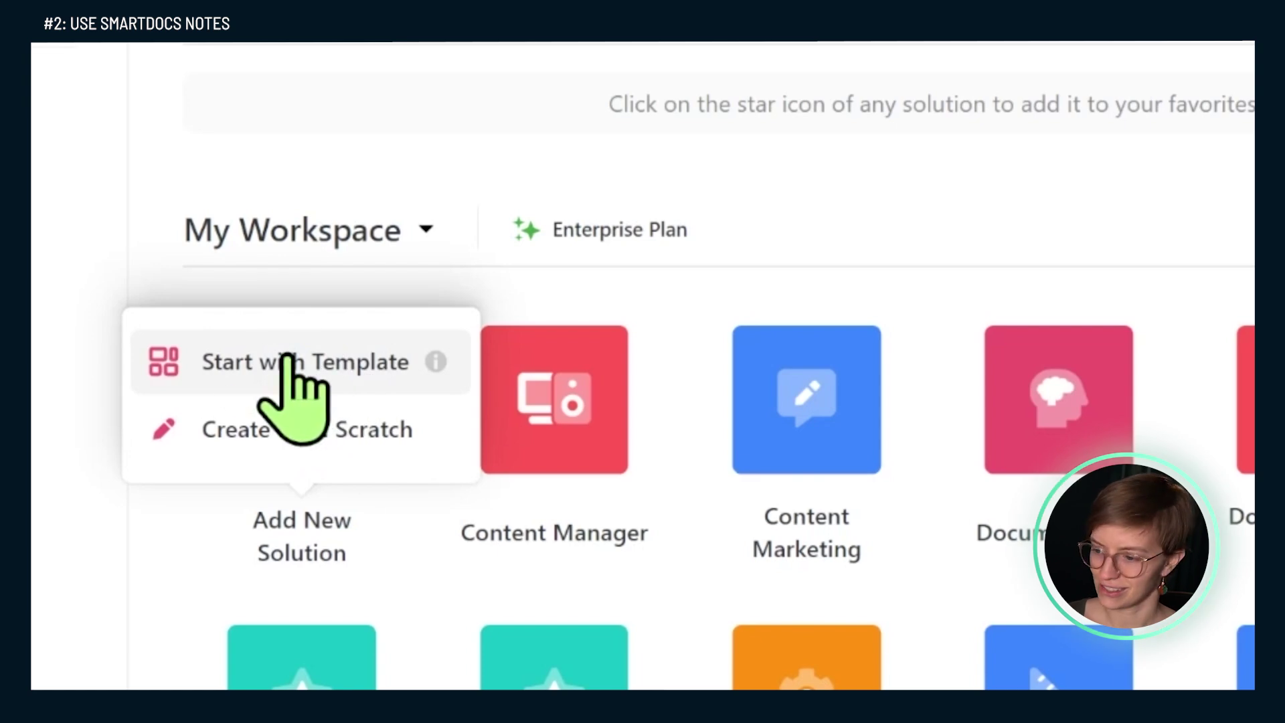
left_click(289, 360)
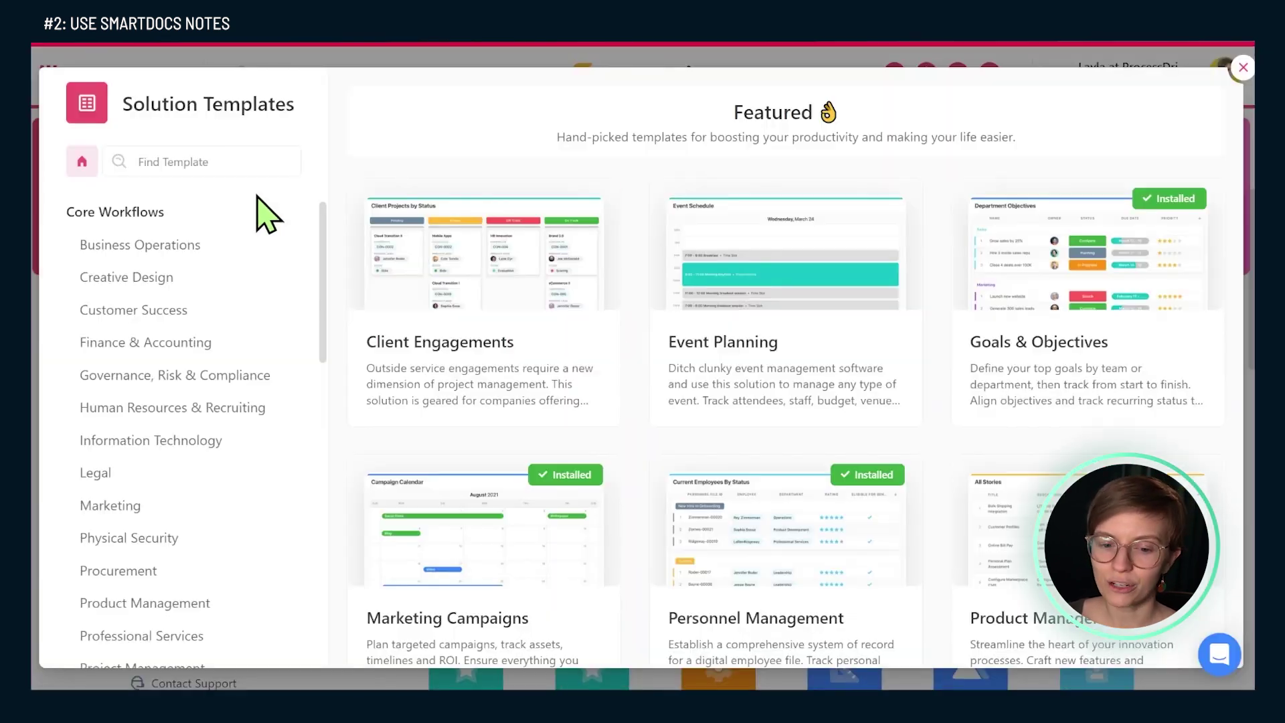
left_click(239, 164)
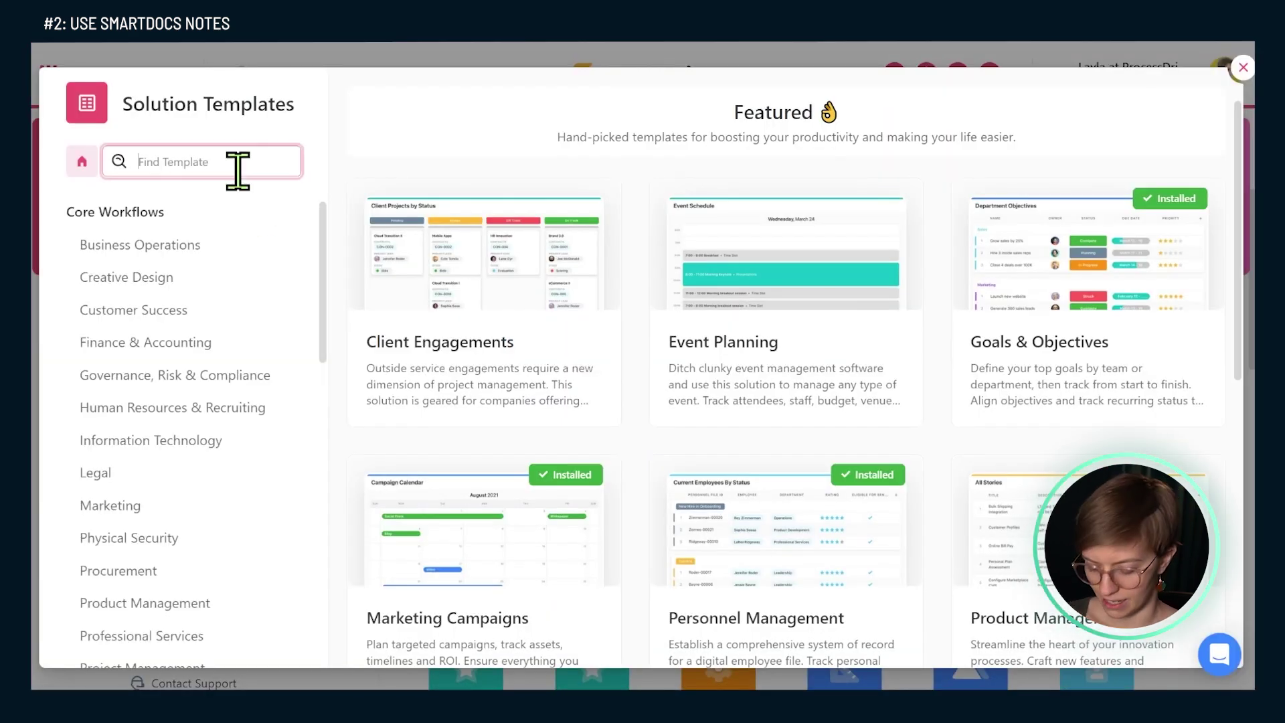
type("team meeting")
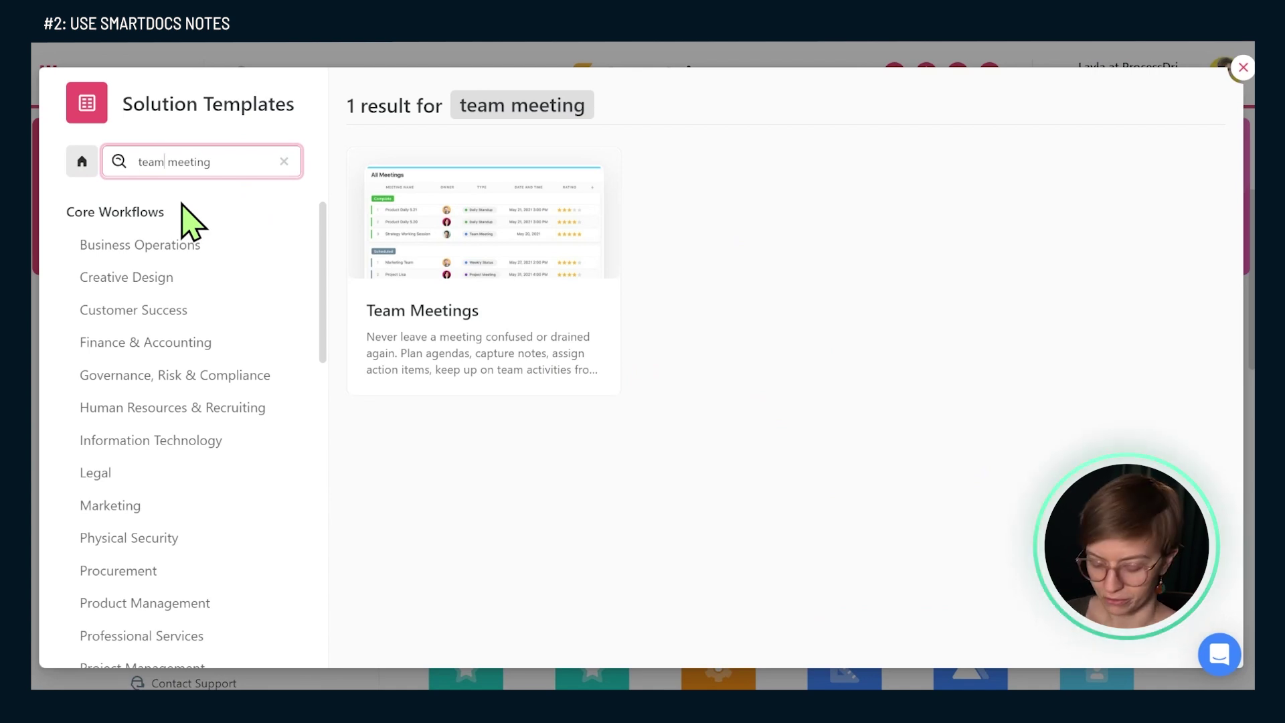
key("ctrl+a")
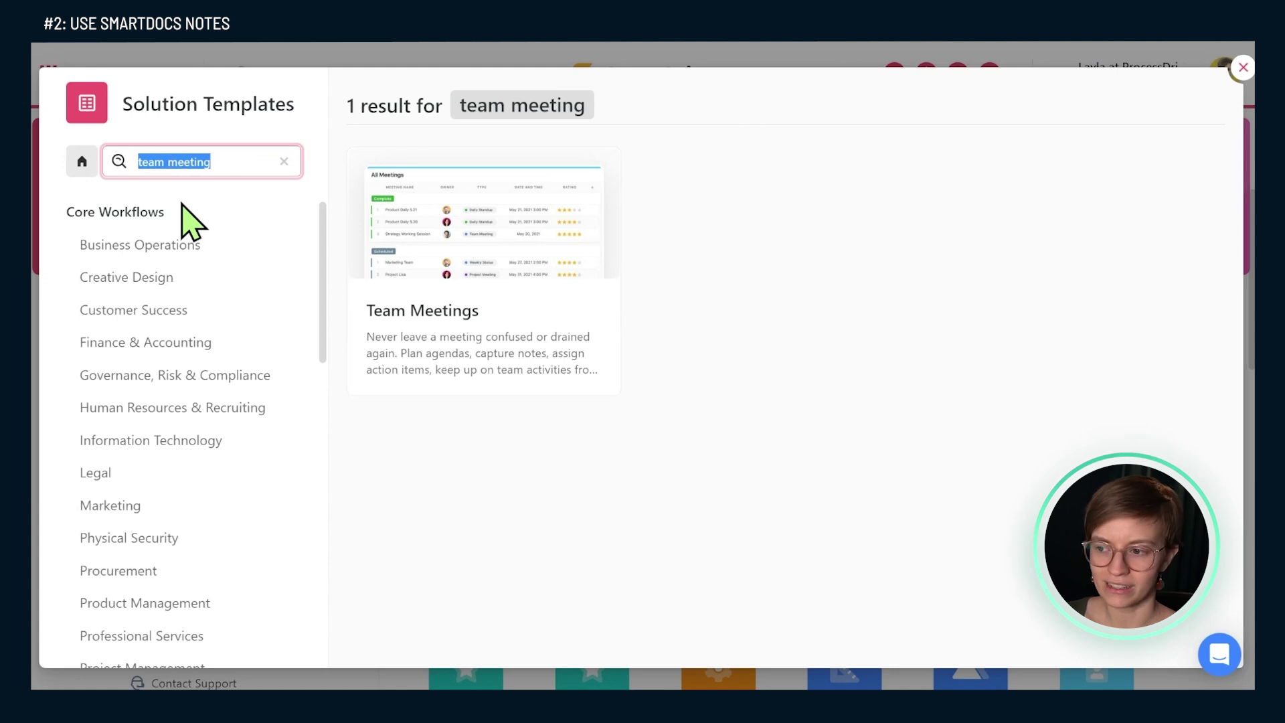
mouse_move(430, 286)
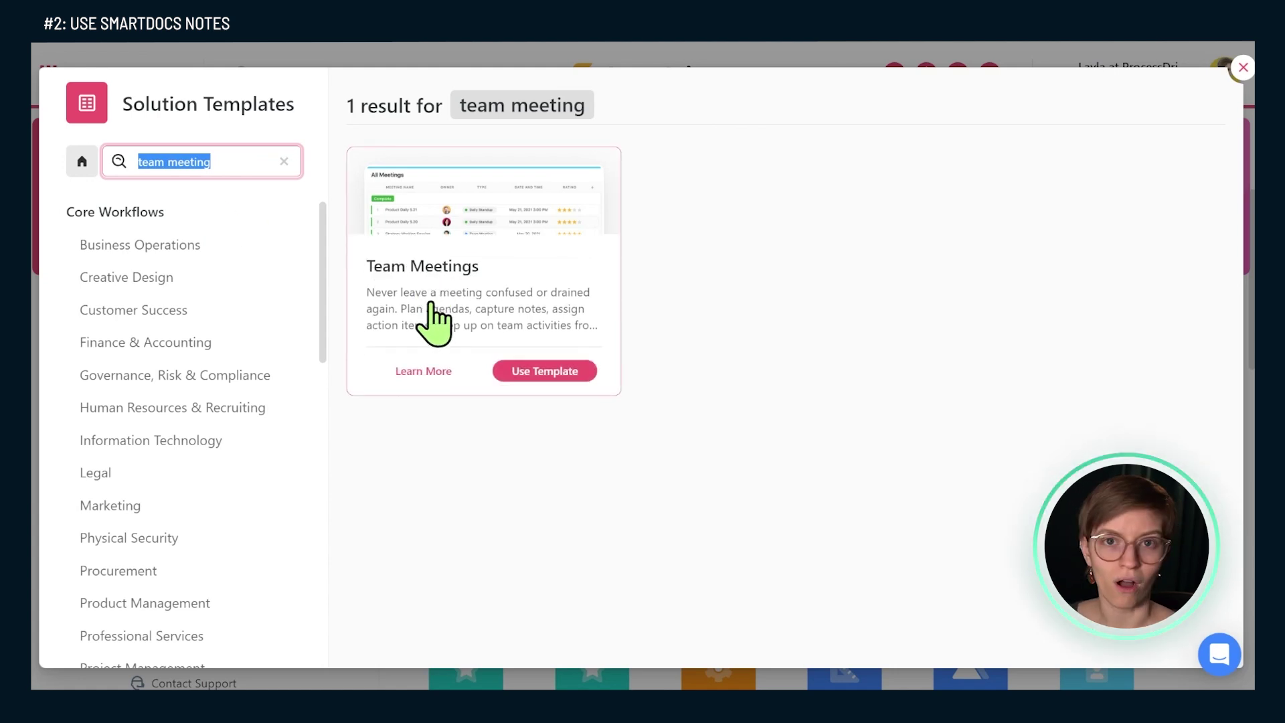
left_click(535, 365)
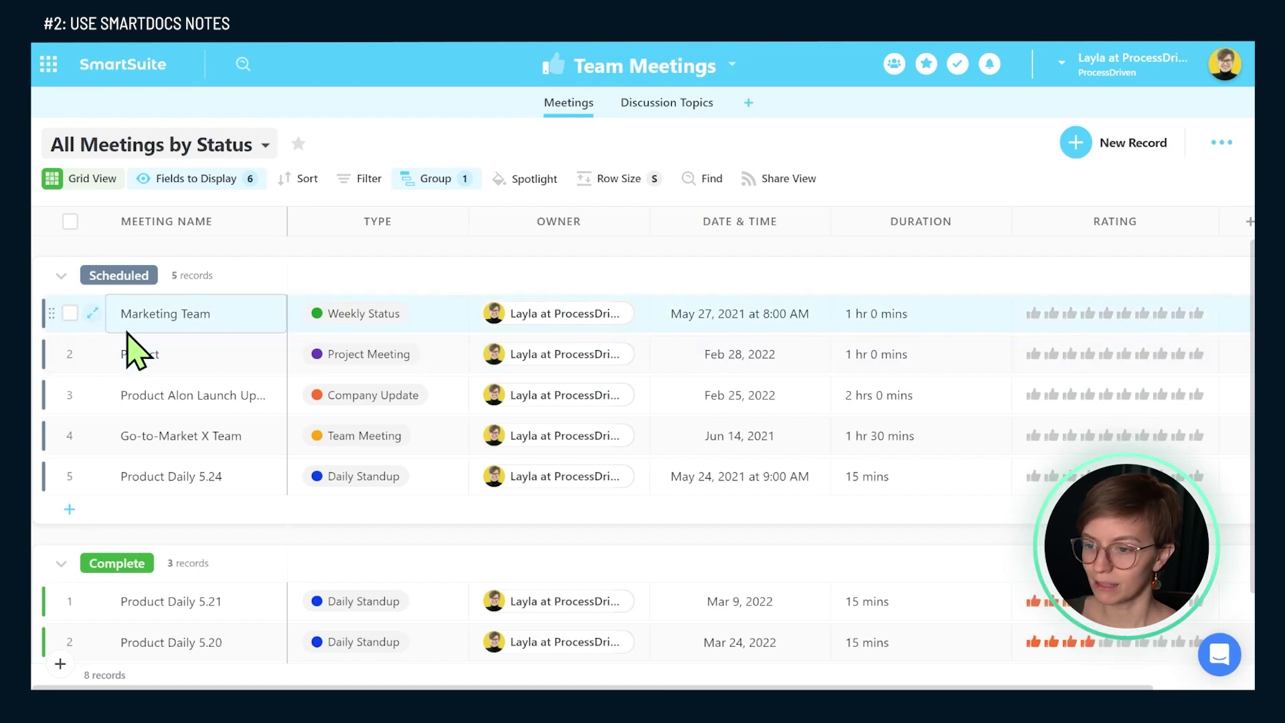
Step: Inspect the Marketing Team record, collapsing General Information and Purpose, Agenda & Location, and look over the Discussion Topics table before returning to Meetings
left_click(93, 313)
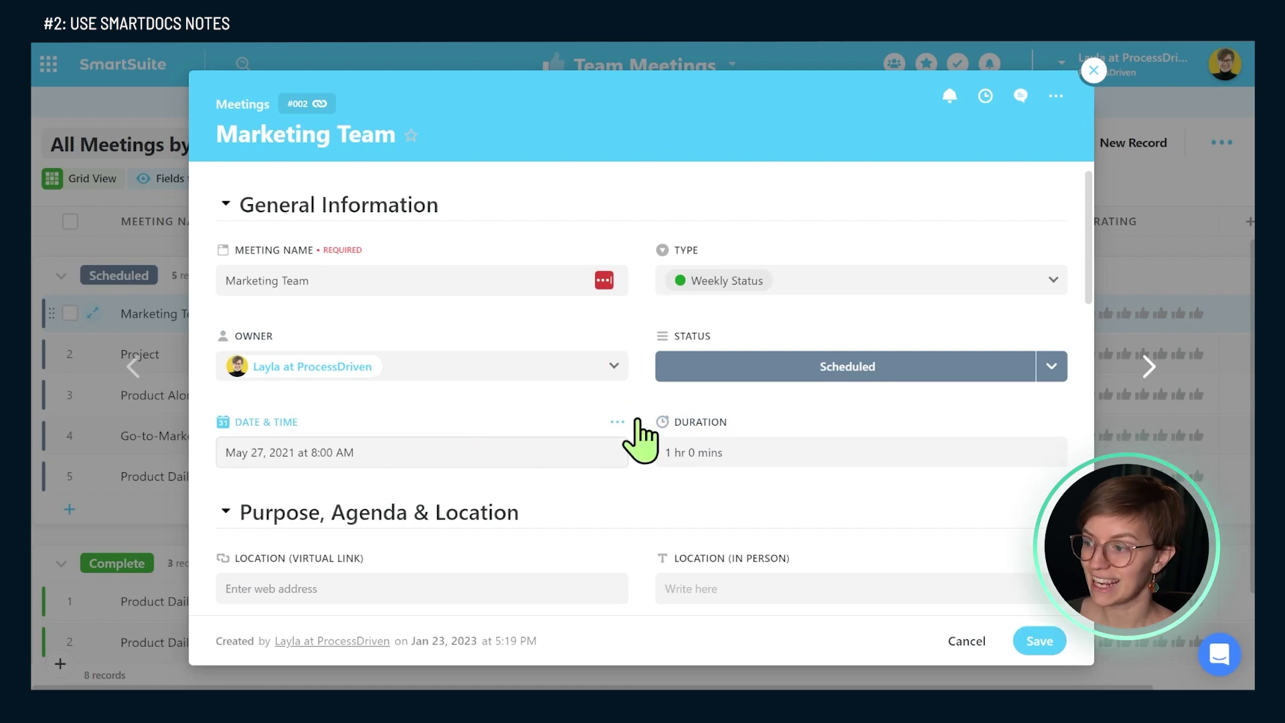
left_click(226, 203)
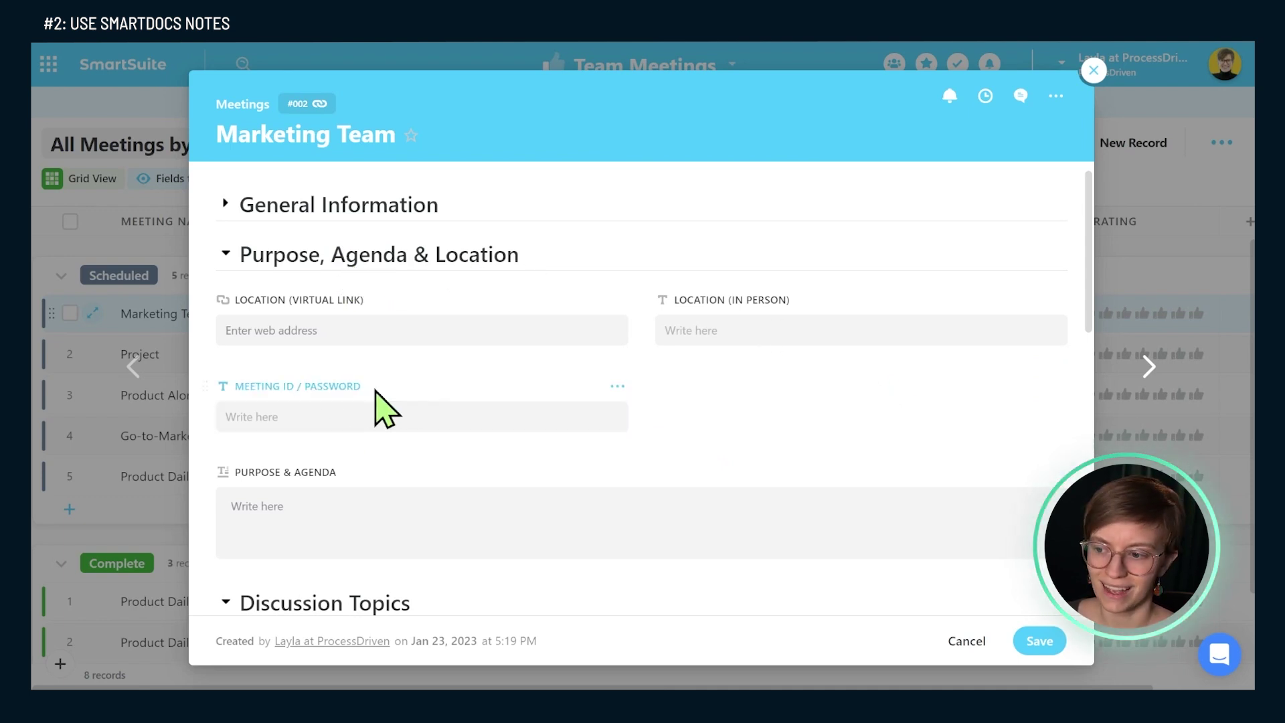
left_click_drag(373, 393, 200, 401)
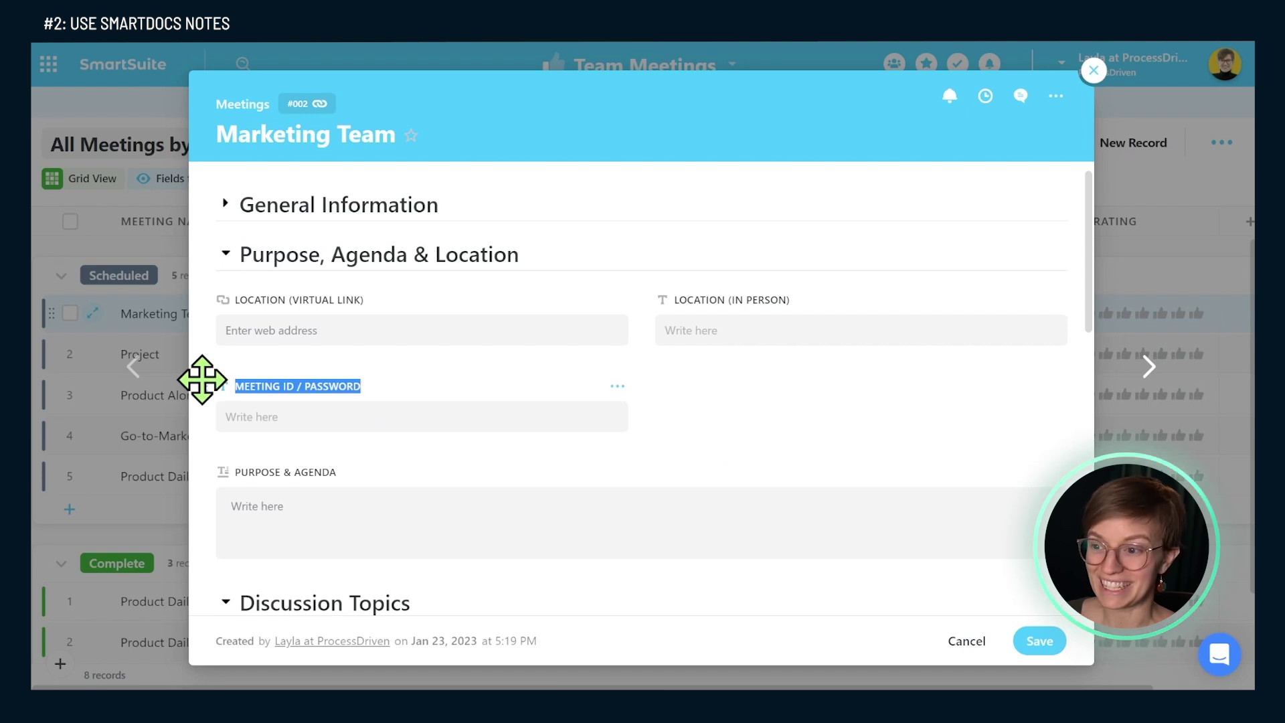
left_click(226, 258)
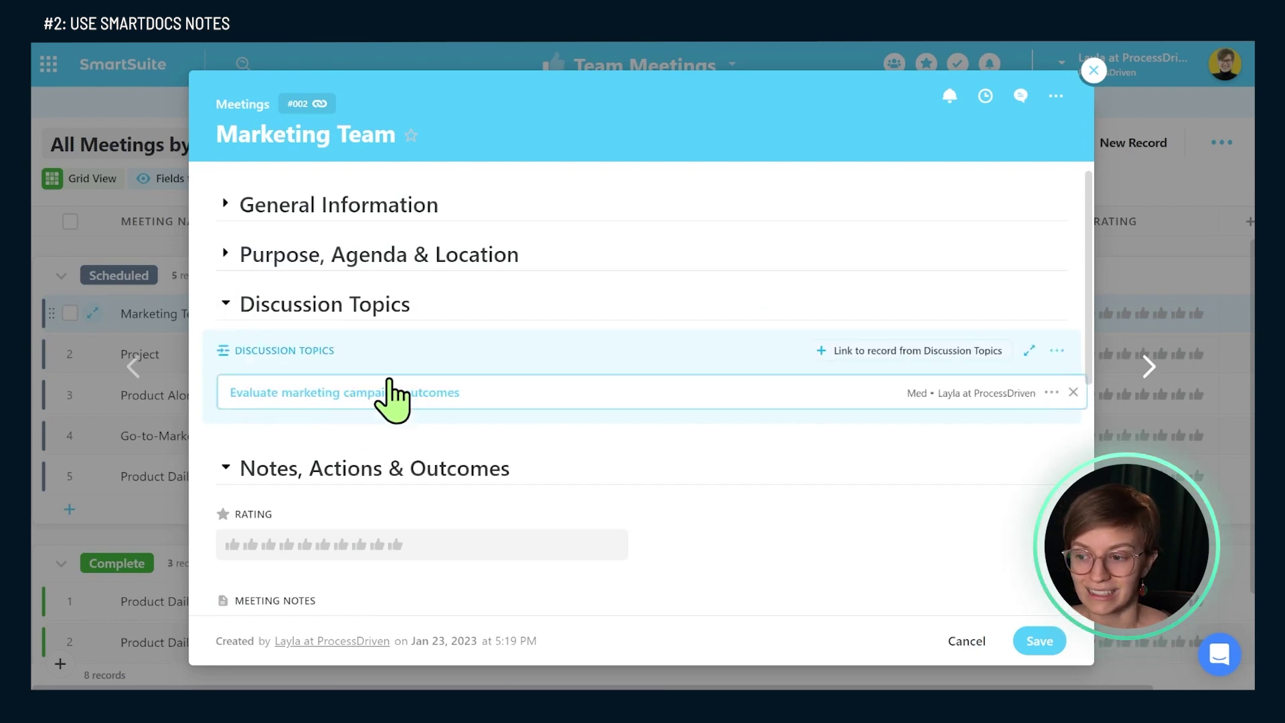
left_click(160, 212)
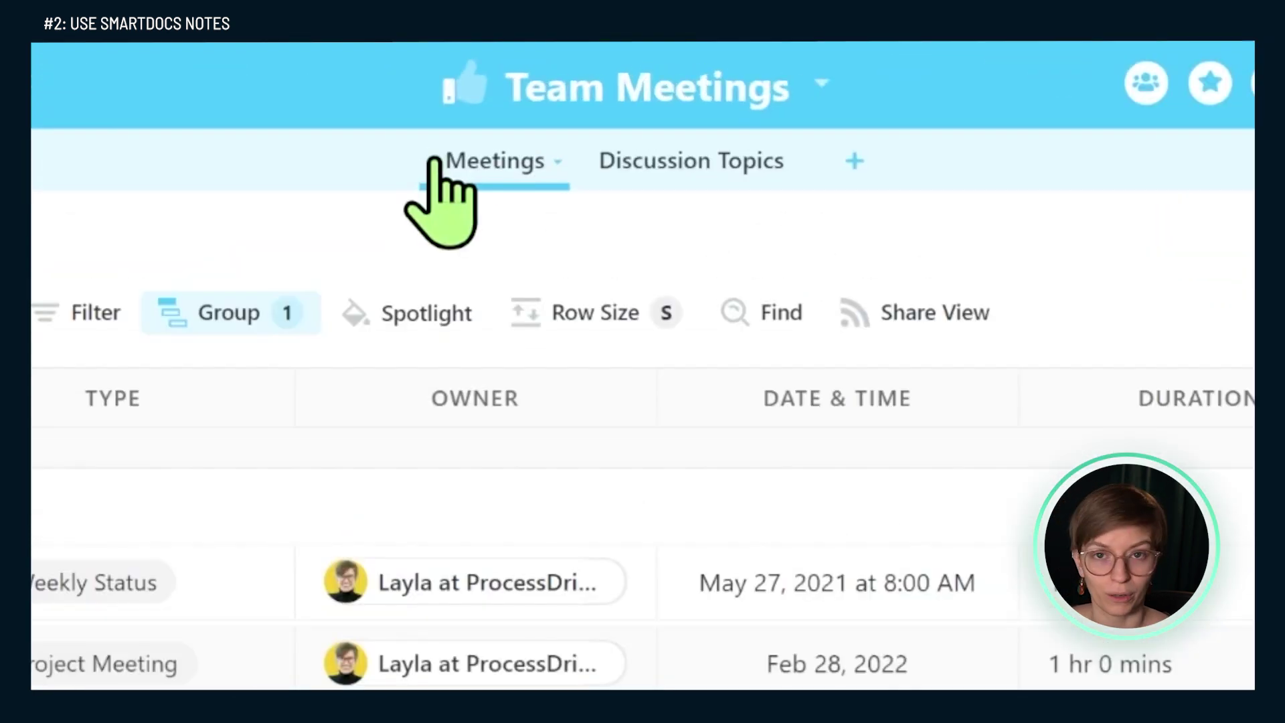
left_click(652, 173)
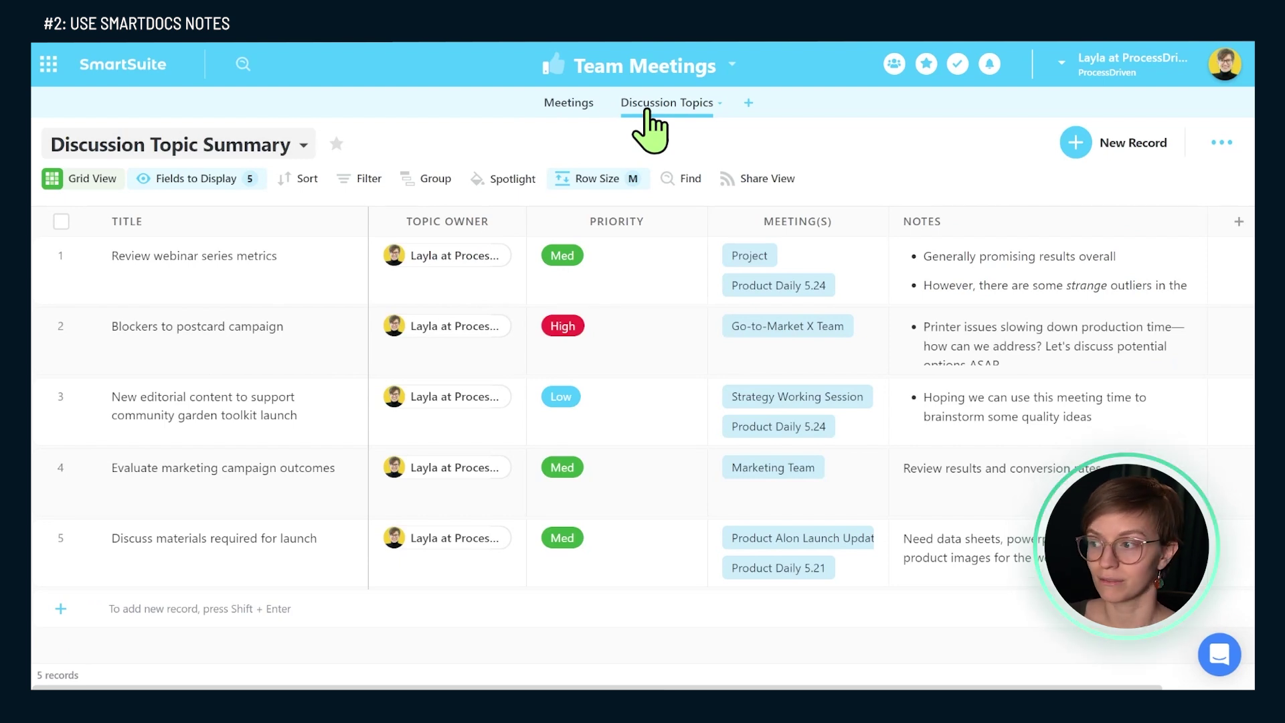
left_click(546, 104)
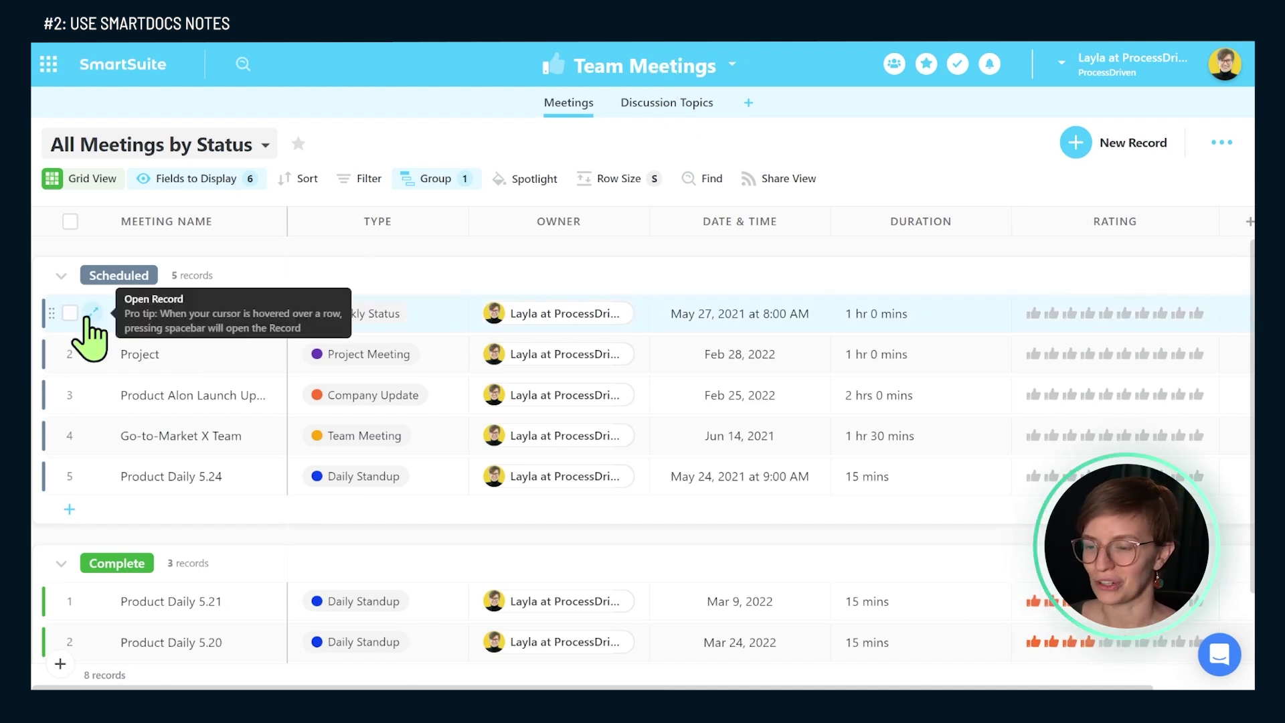
Step: Open the Marketing Team record and collapse its General Information, Purpose, Agenda & Location, and Discussion Topics sections
left_click(88, 317)
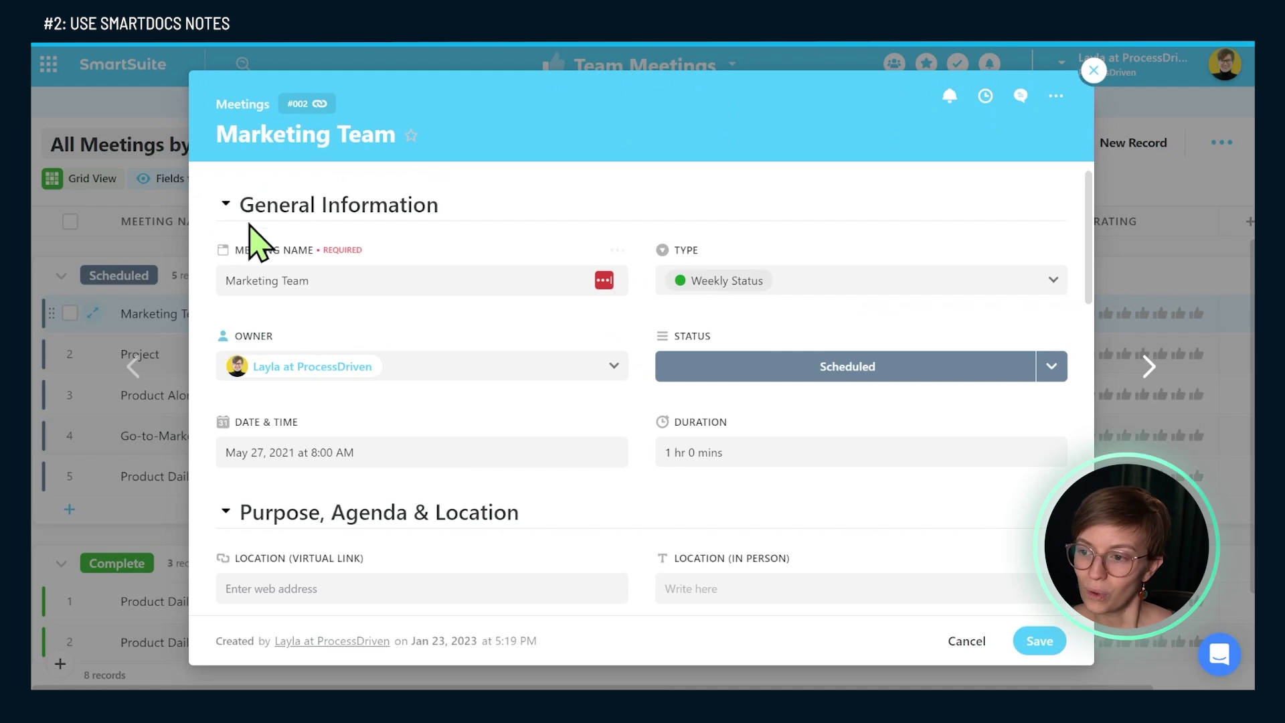
left_click(225, 205)
left_click(225, 254)
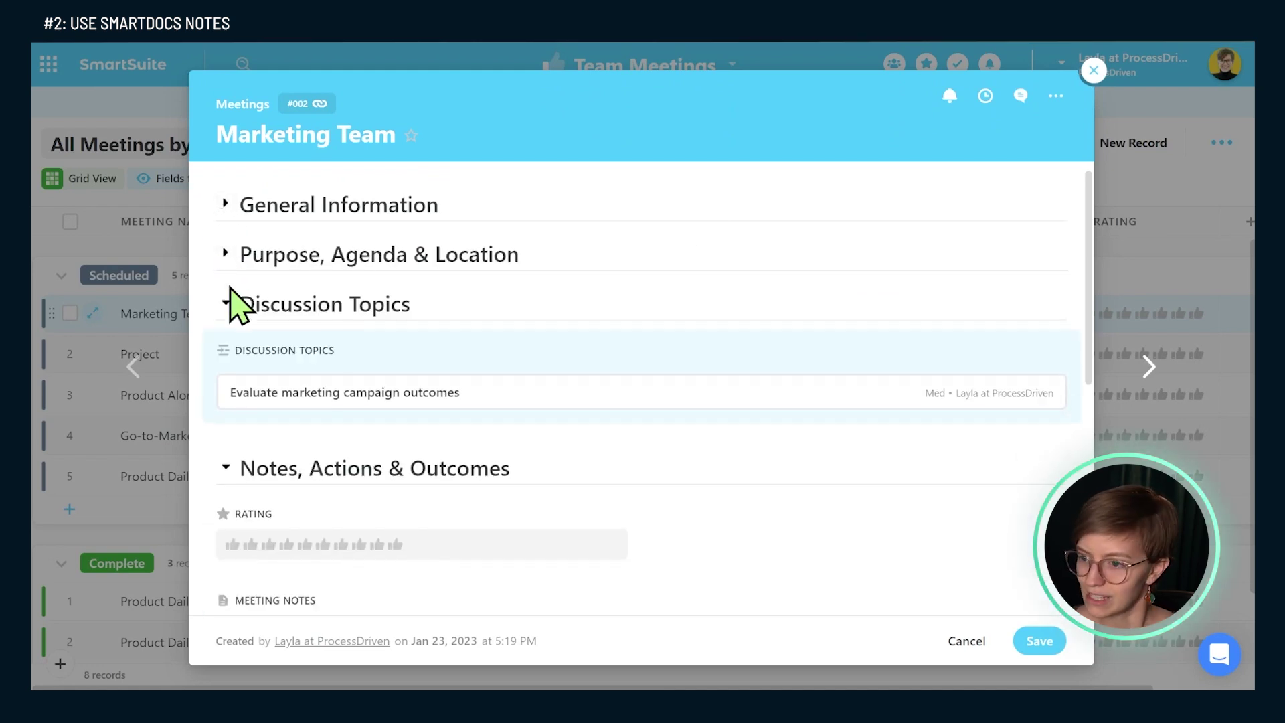
left_click(225, 305)
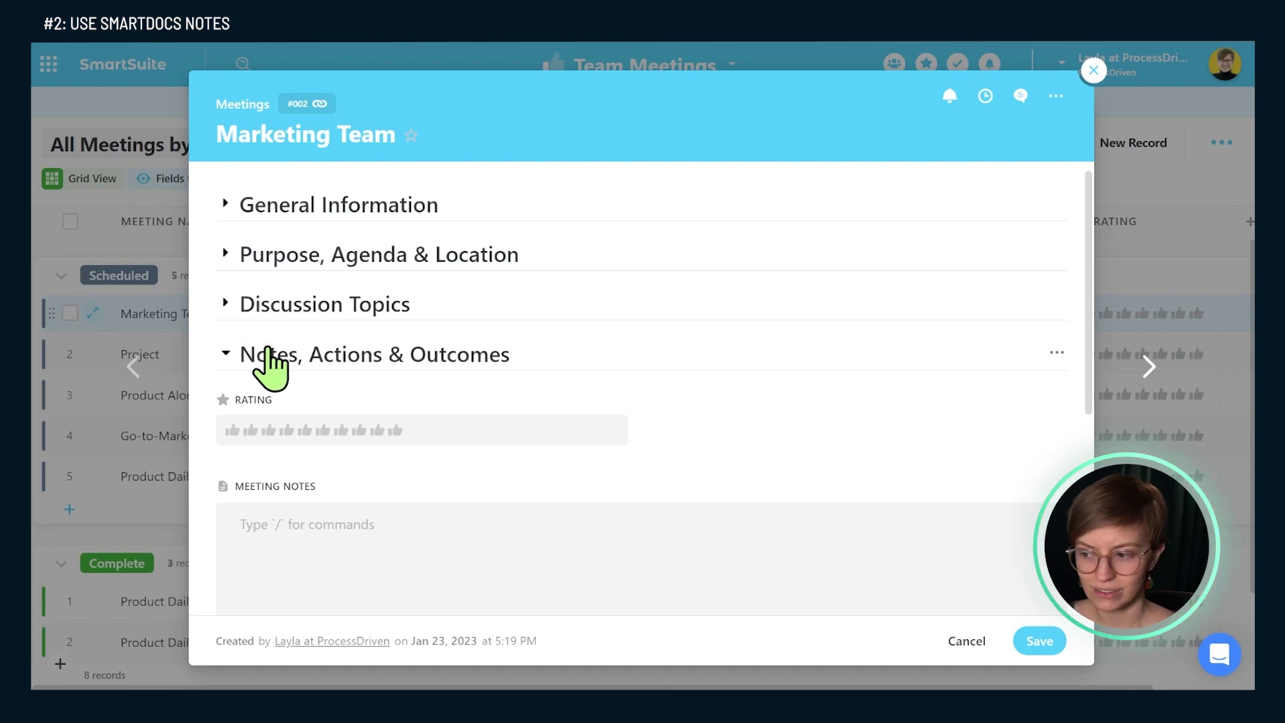
scroll(267, 368, "down", 2)
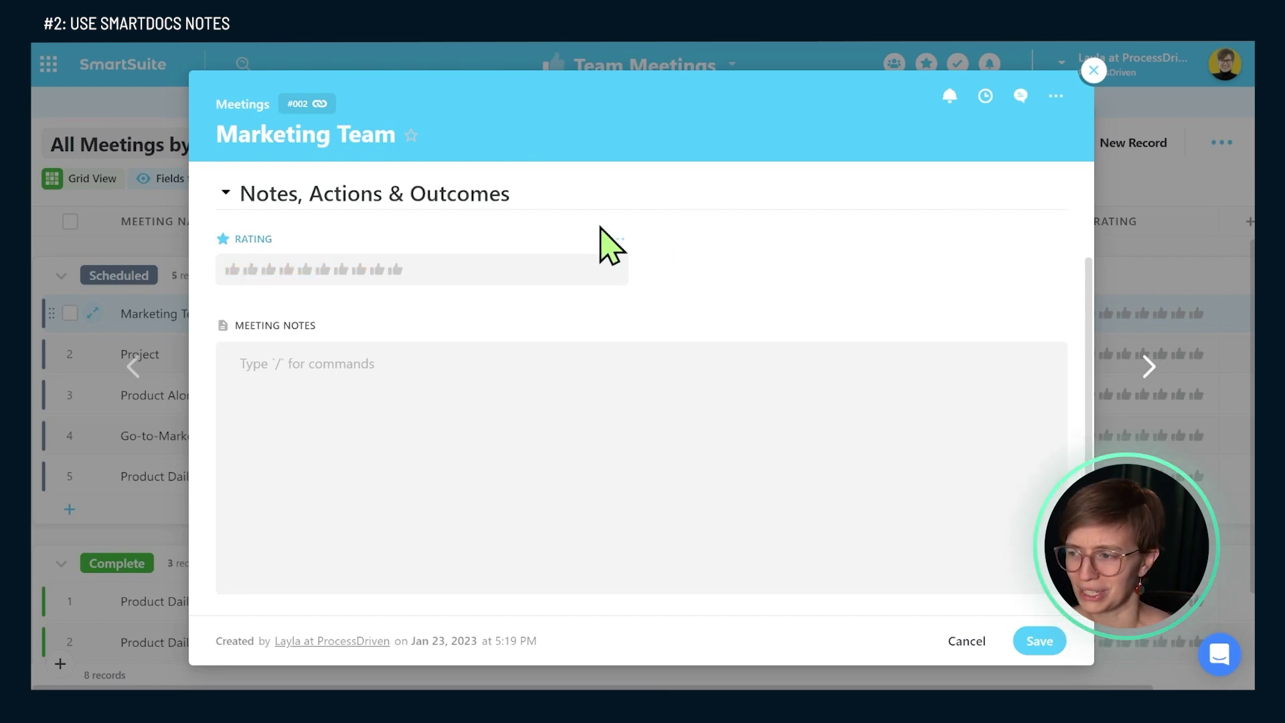
Step: Delete the Rating field from the Notes, Actions & Outcomes section and confirm the deletion
left_click(617, 239)
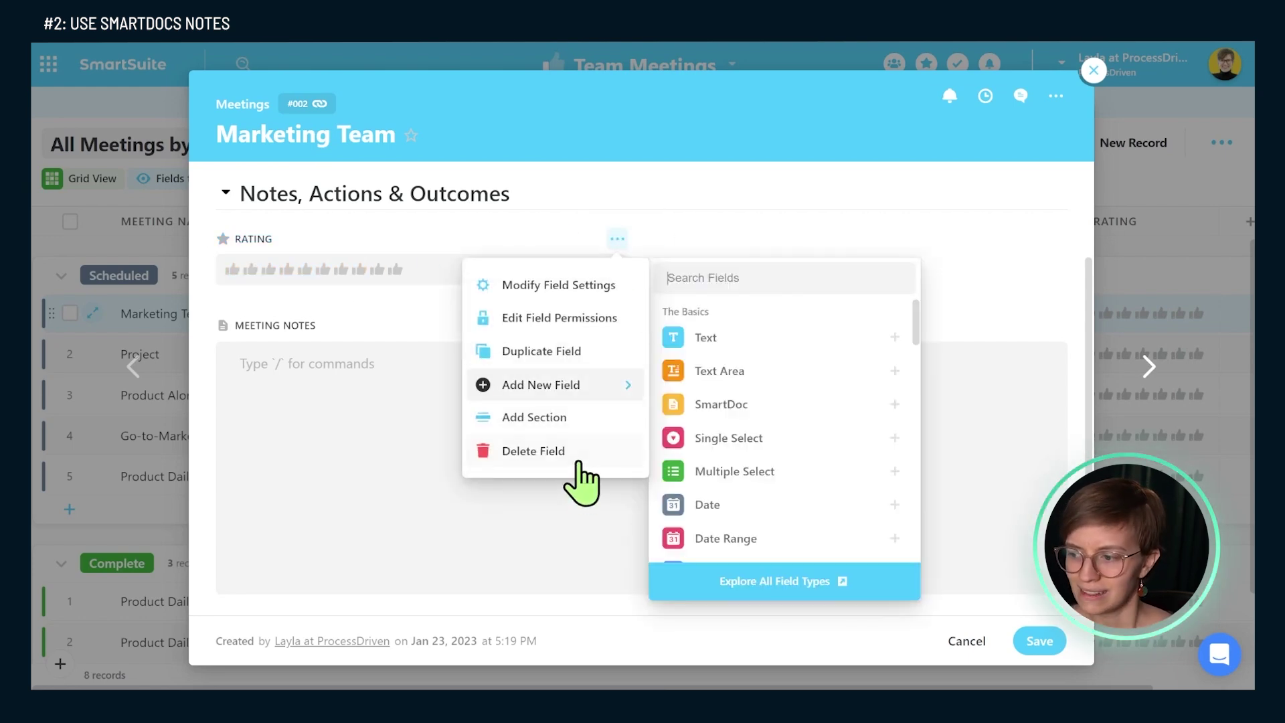
left_click(576, 452)
left_click(722, 445)
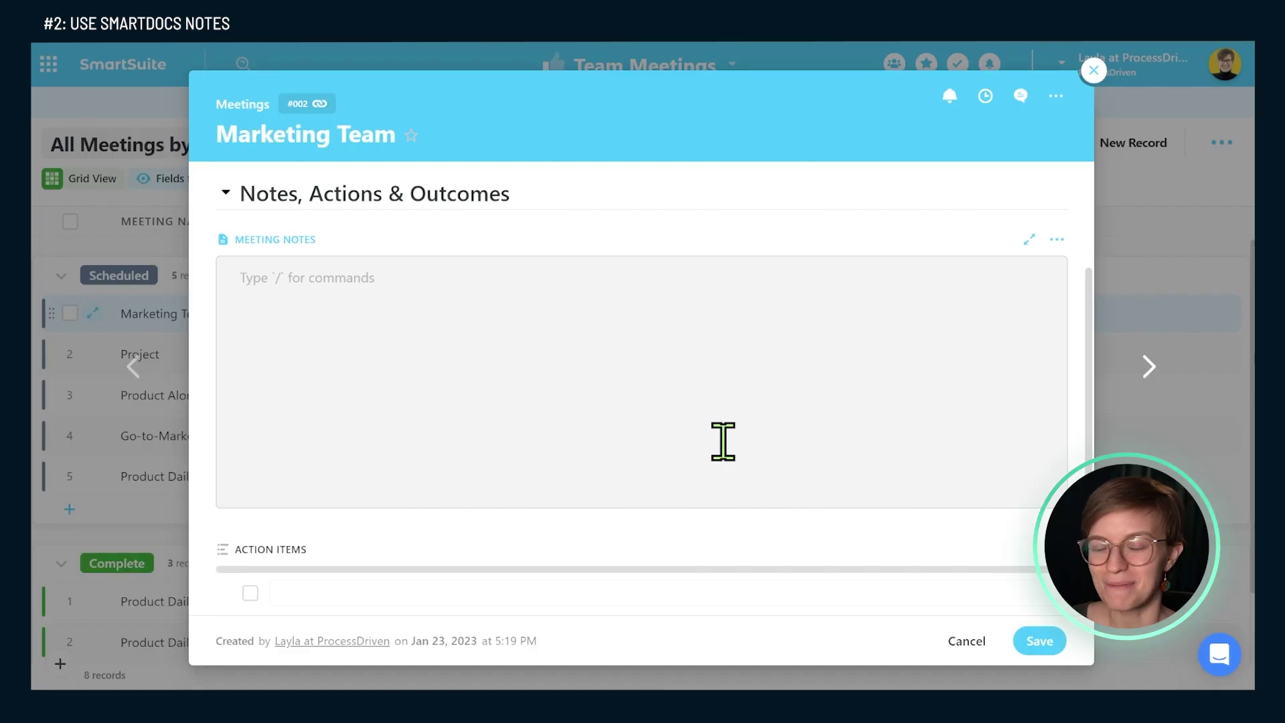
Step: Expand the Meeting Notes SmartDoc and enter "jlkjlkj" followed by about 20 blank lines, returning to the first line
left_click(494, 332)
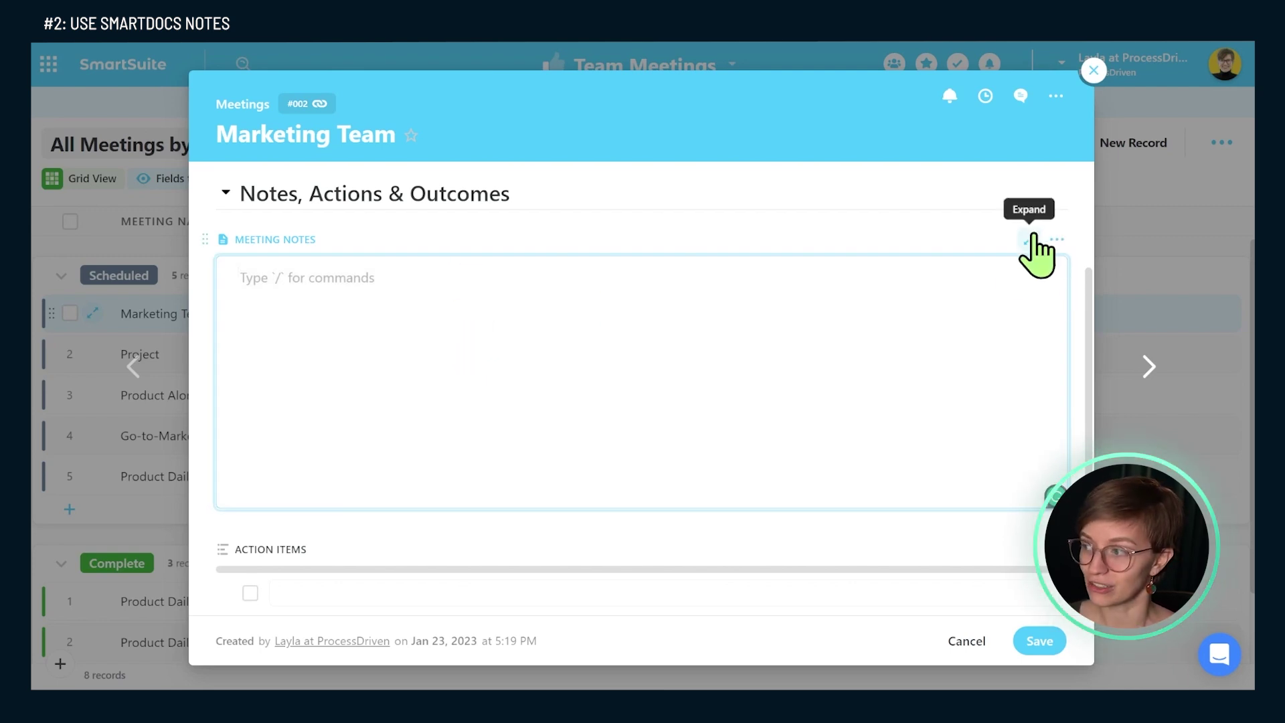
left_click(1030, 240)
left_click(812, 384)
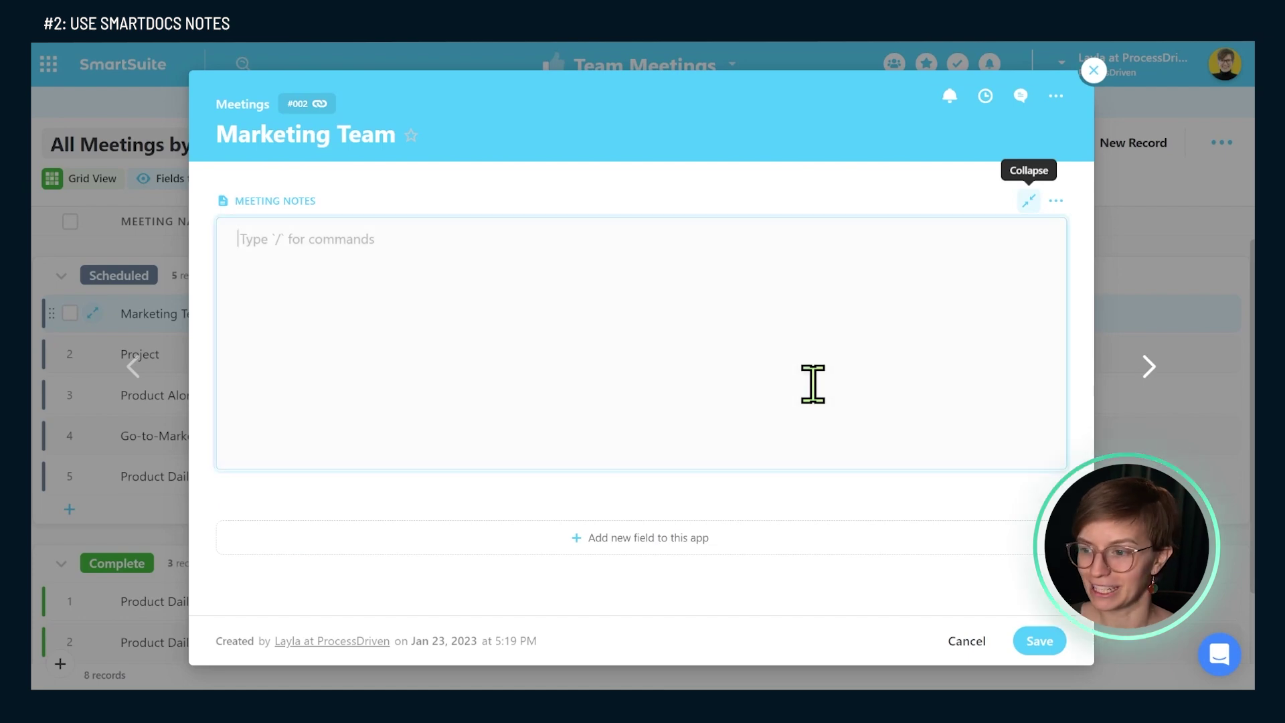
type("jlkjlkj")
key("Return")
key("Return")
key("Return")
key("Return")
key("Return")
key("Return")
key("Return")
key("Return")
key("Return")
key("Return")
key("Return")
key("Return")
key("Return")
key("Return")
key("Return")
key("Return")
key("Return")
key("Return")
key("Return")
key("Return")
scroll(808, 380, "up", 10)
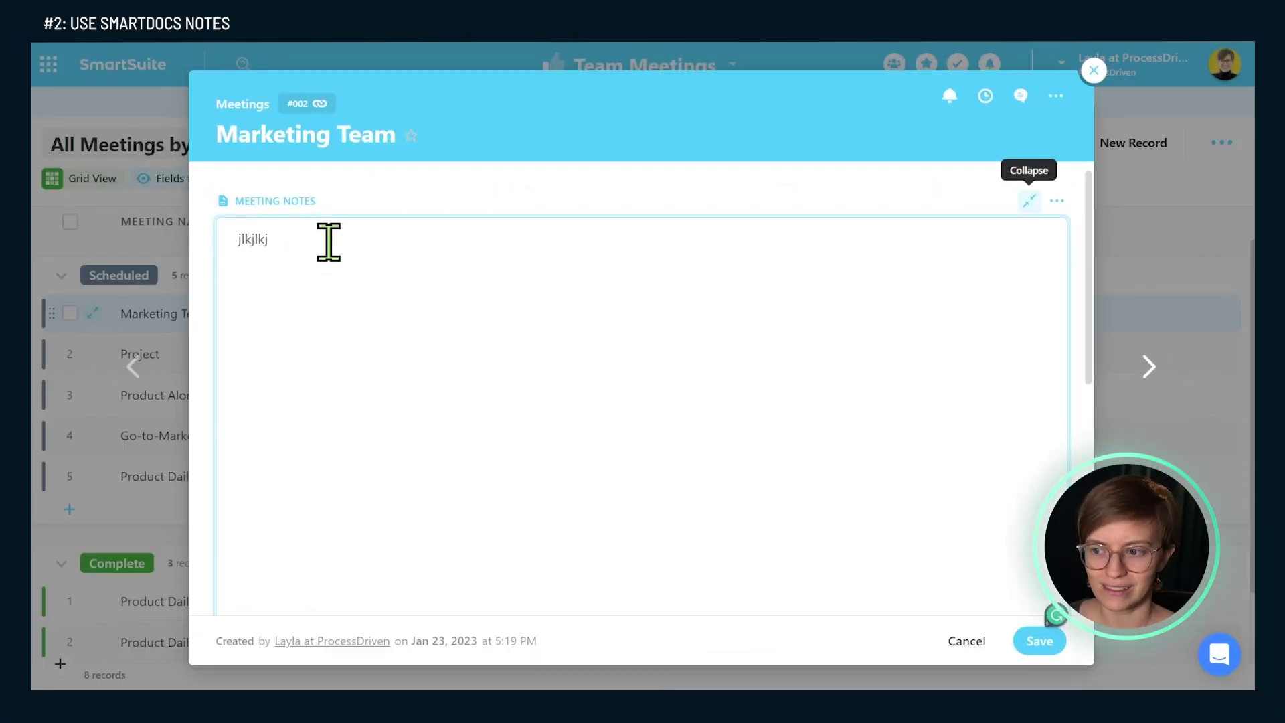
Step: Format the "jlkjlkj" line in the meeting notes as Heading 2
left_click_drag(327, 243, 231, 235)
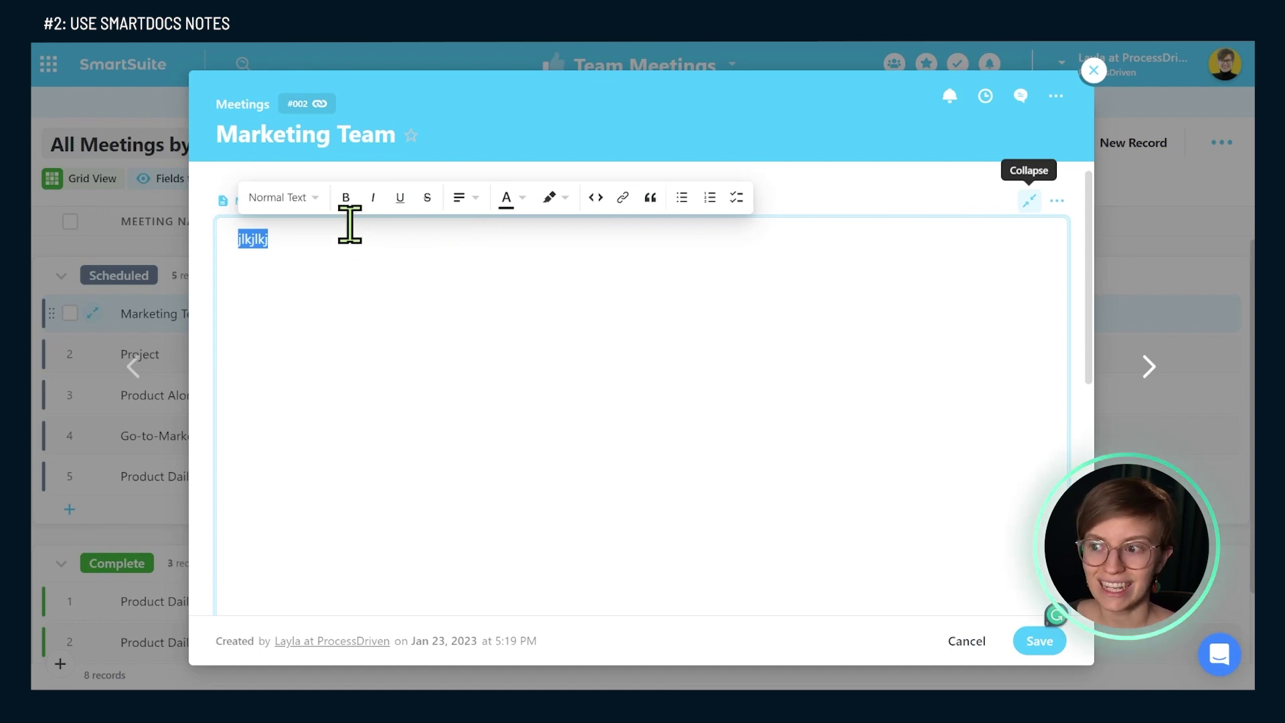
left_click(302, 199)
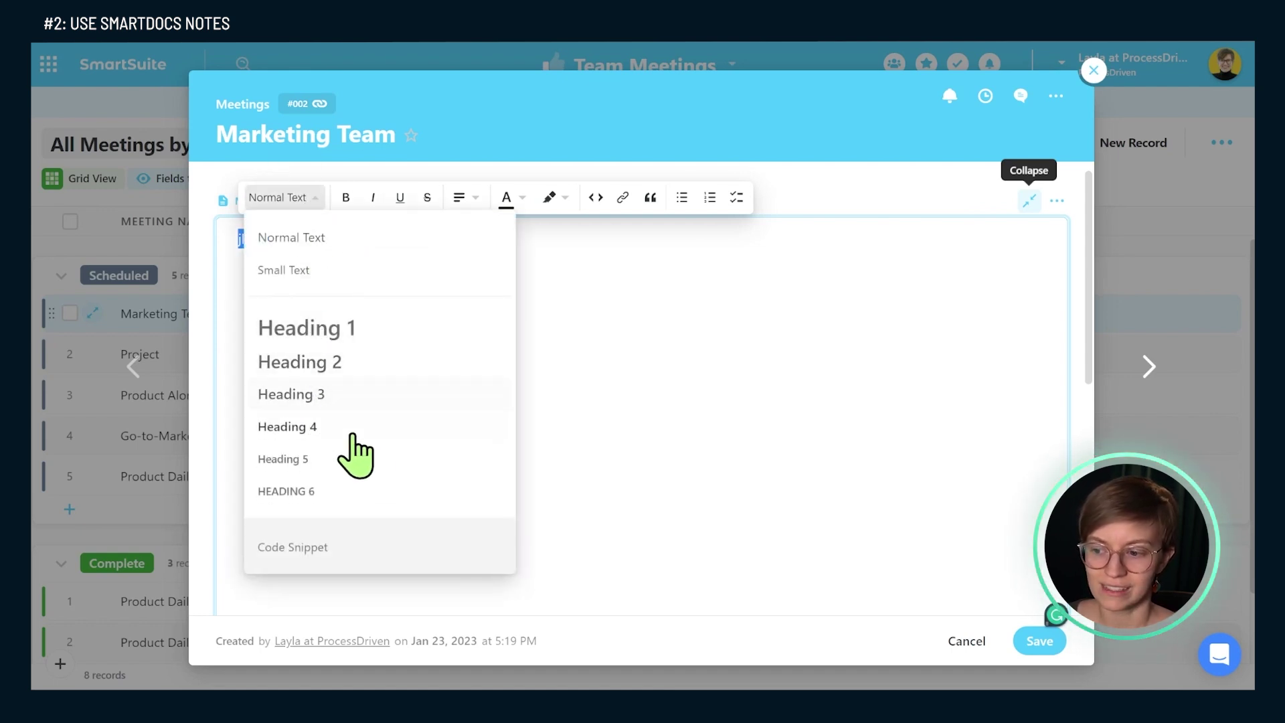
left_click(356, 364)
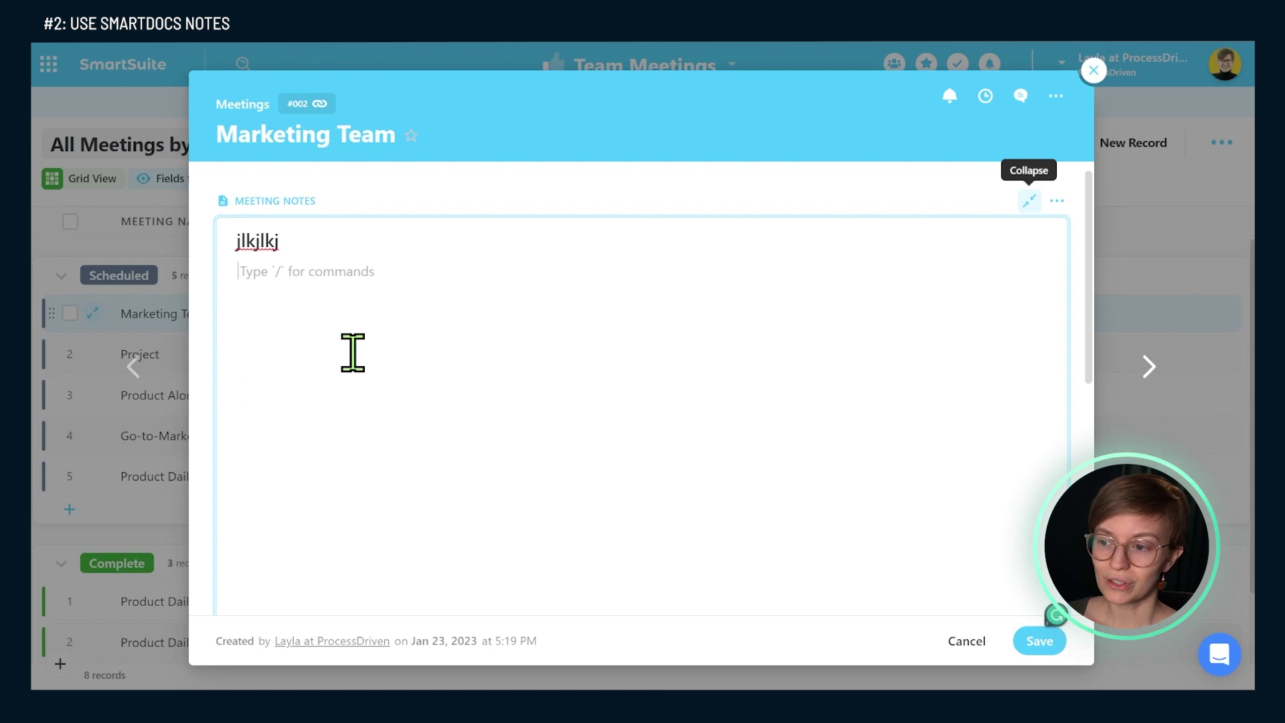
Step: Insert a callout below the heading with the text "Have fancy callouts" and give it the orange warning style
type("/")
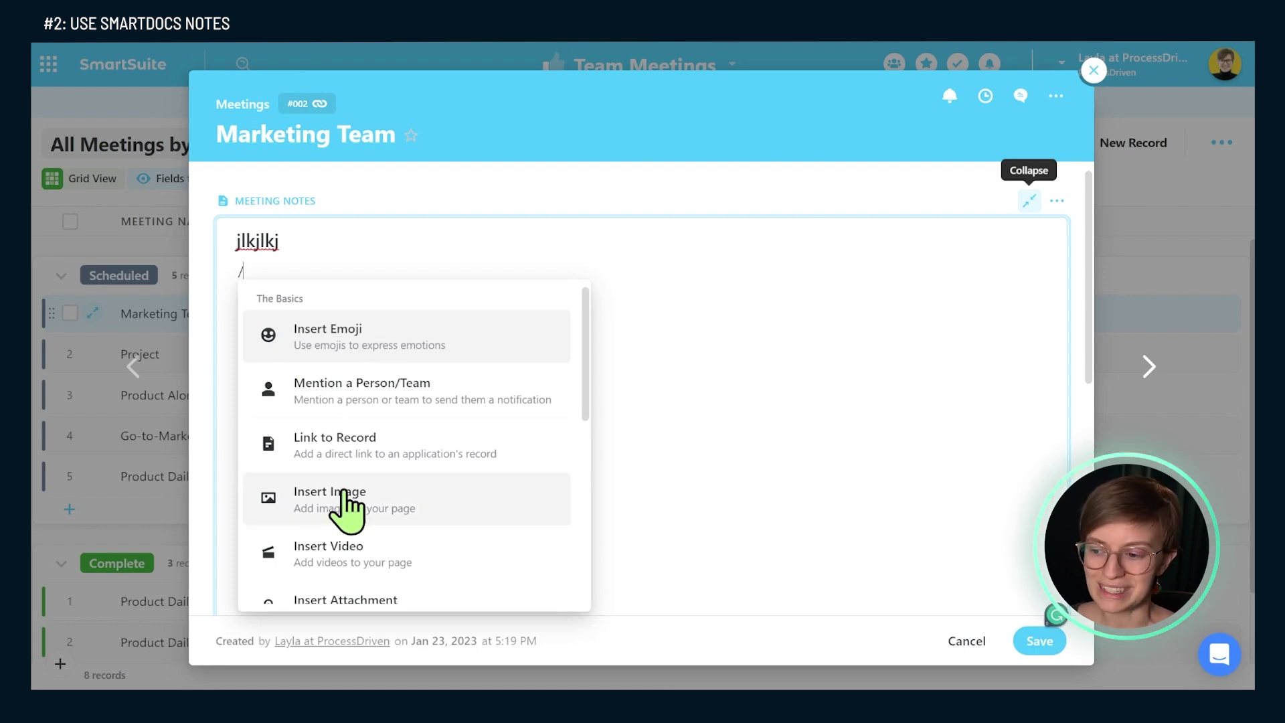
scroll(406, 574, "down", 3)
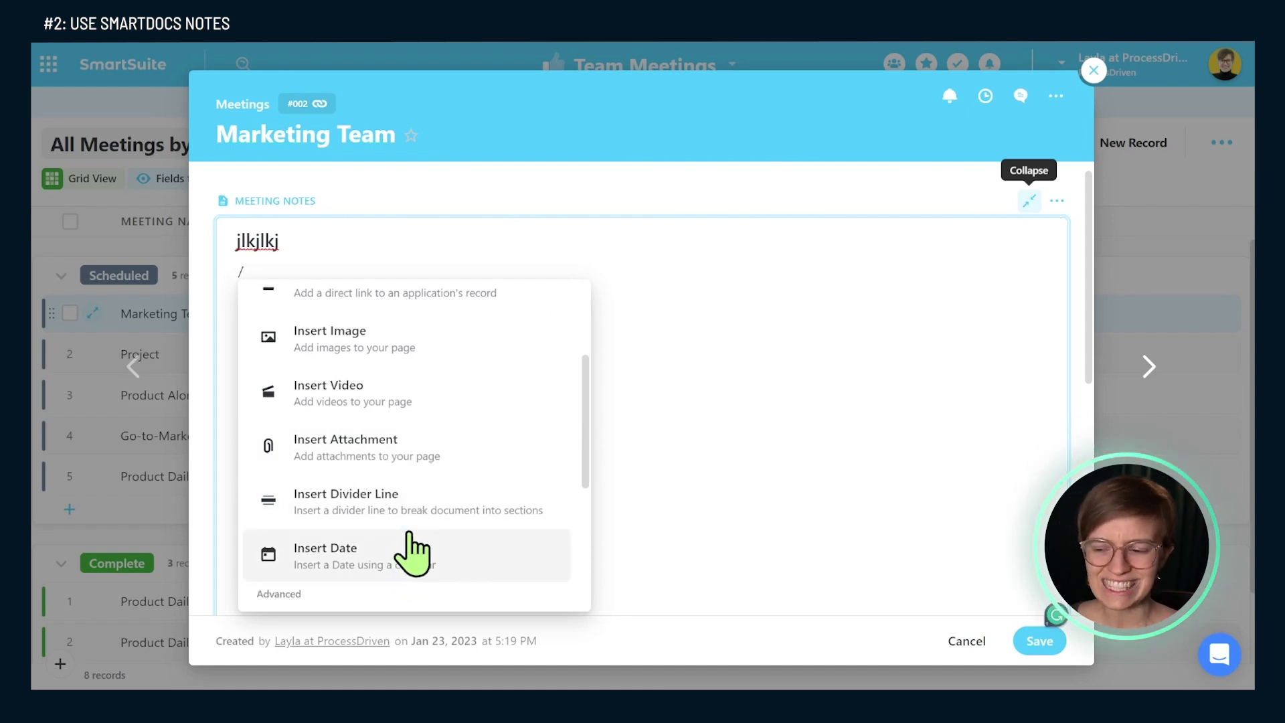
scroll(410, 542, "down", 3)
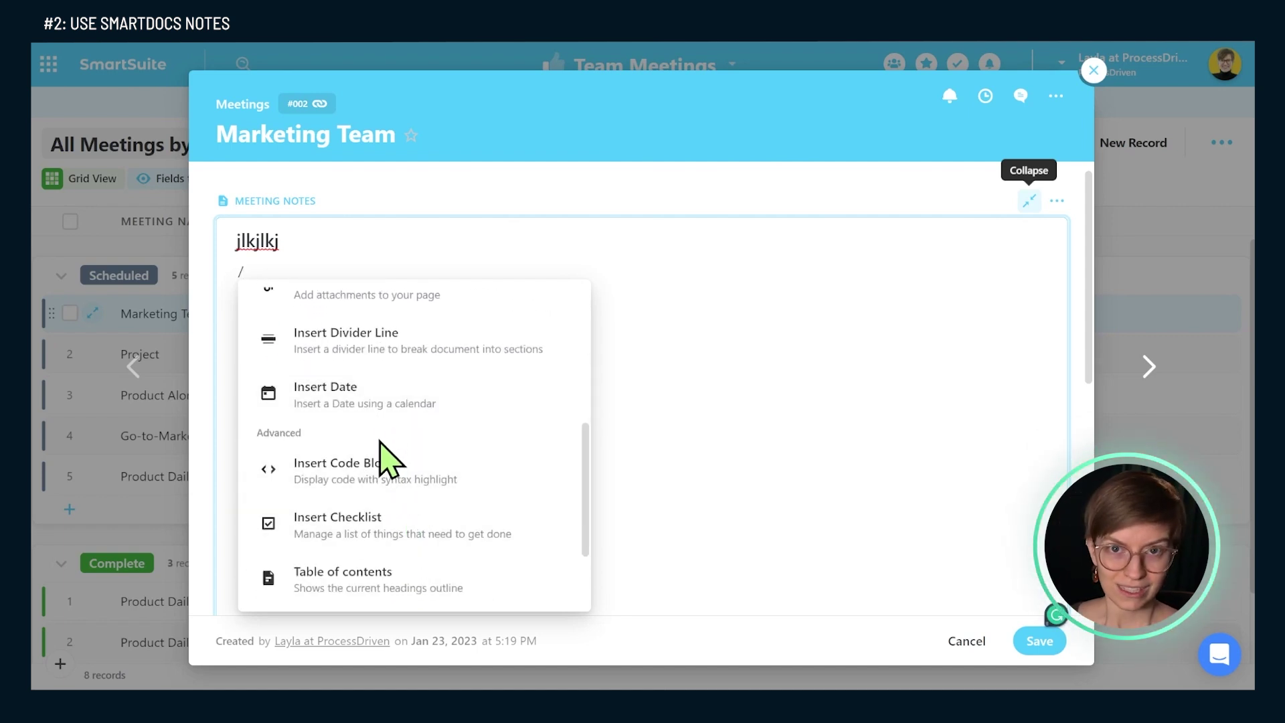
scroll(381, 453, "down", 2)
scroll(388, 525, "down", 1)
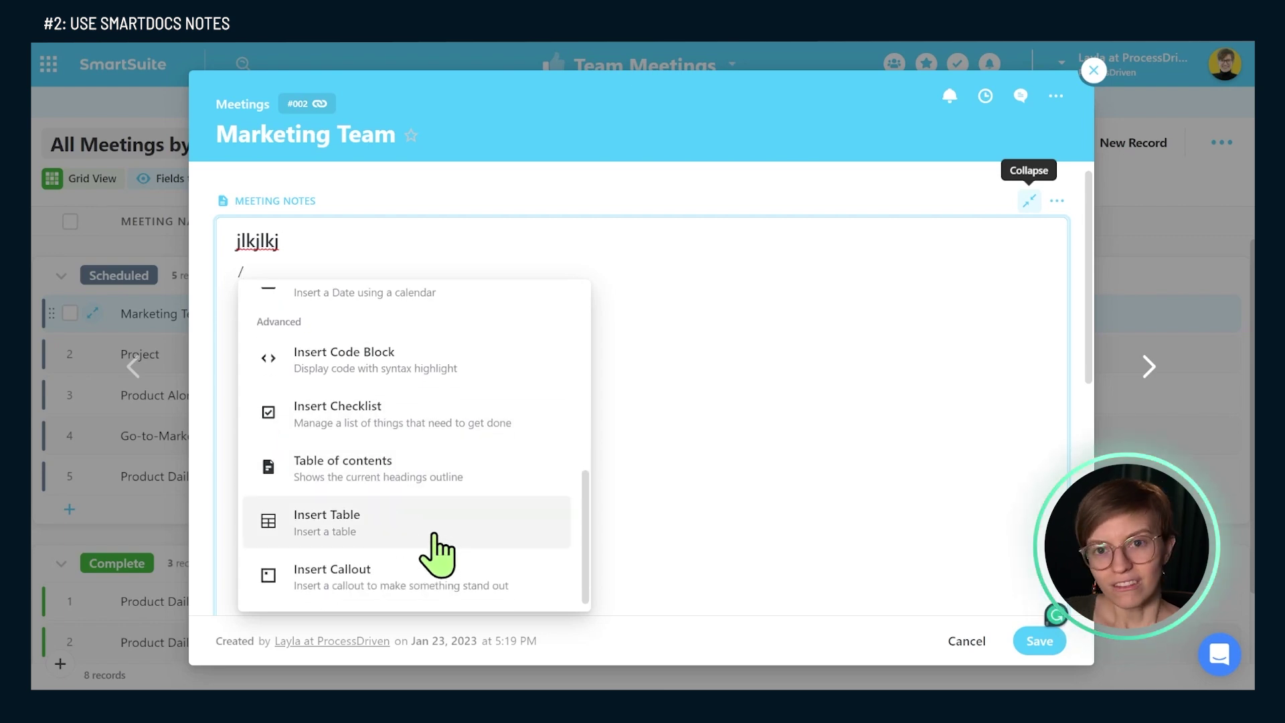
left_click(447, 586)
type("Have fancy callo")
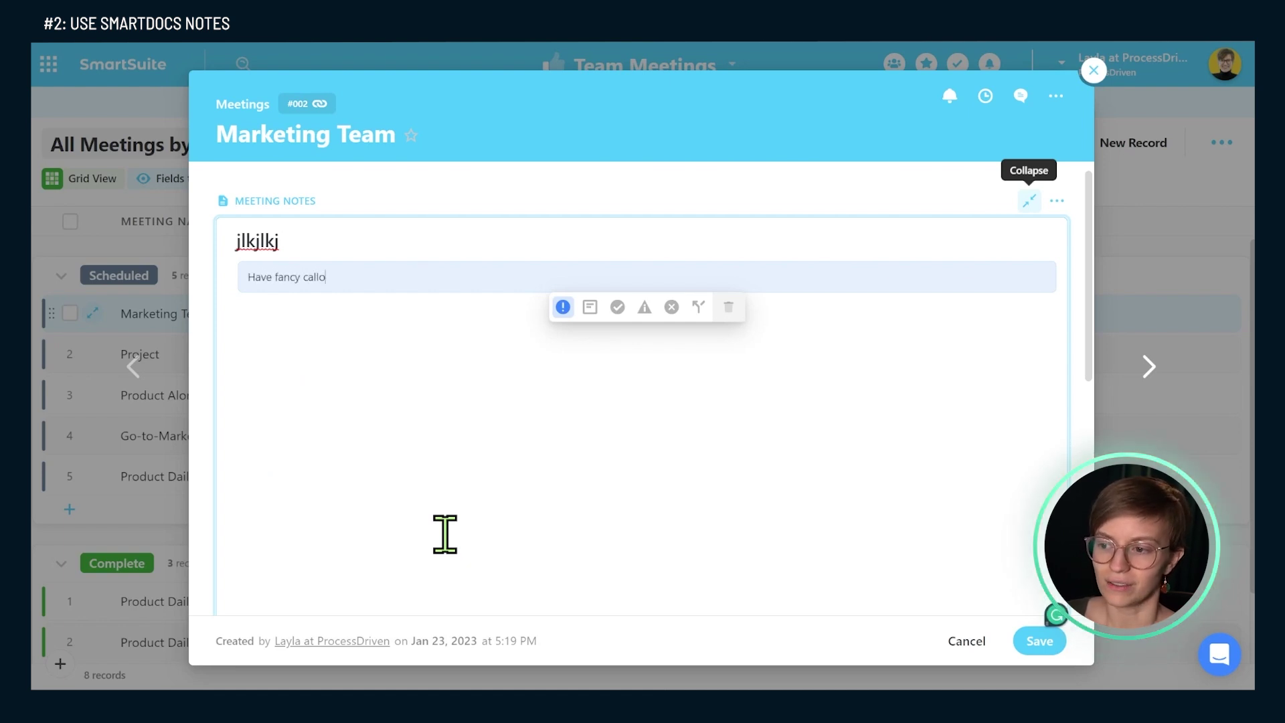
type("uts")
left_click(617, 308)
left_click(643, 309)
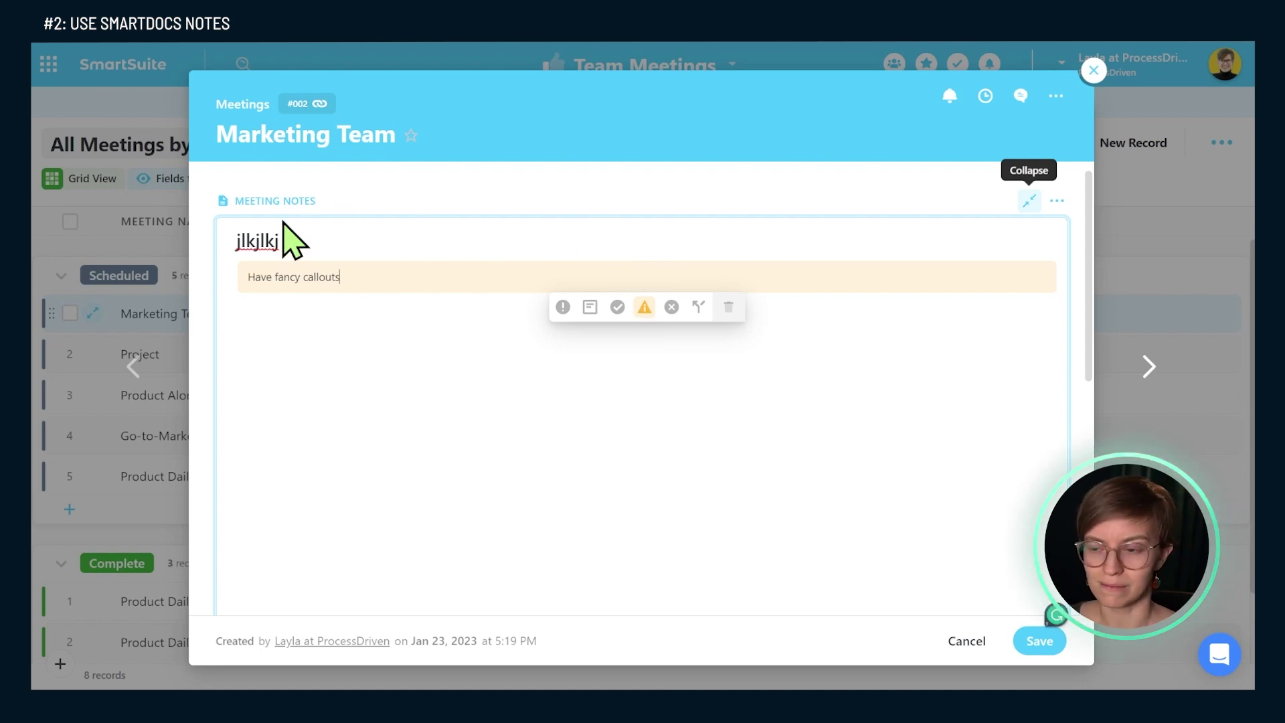
left_click(367, 332)
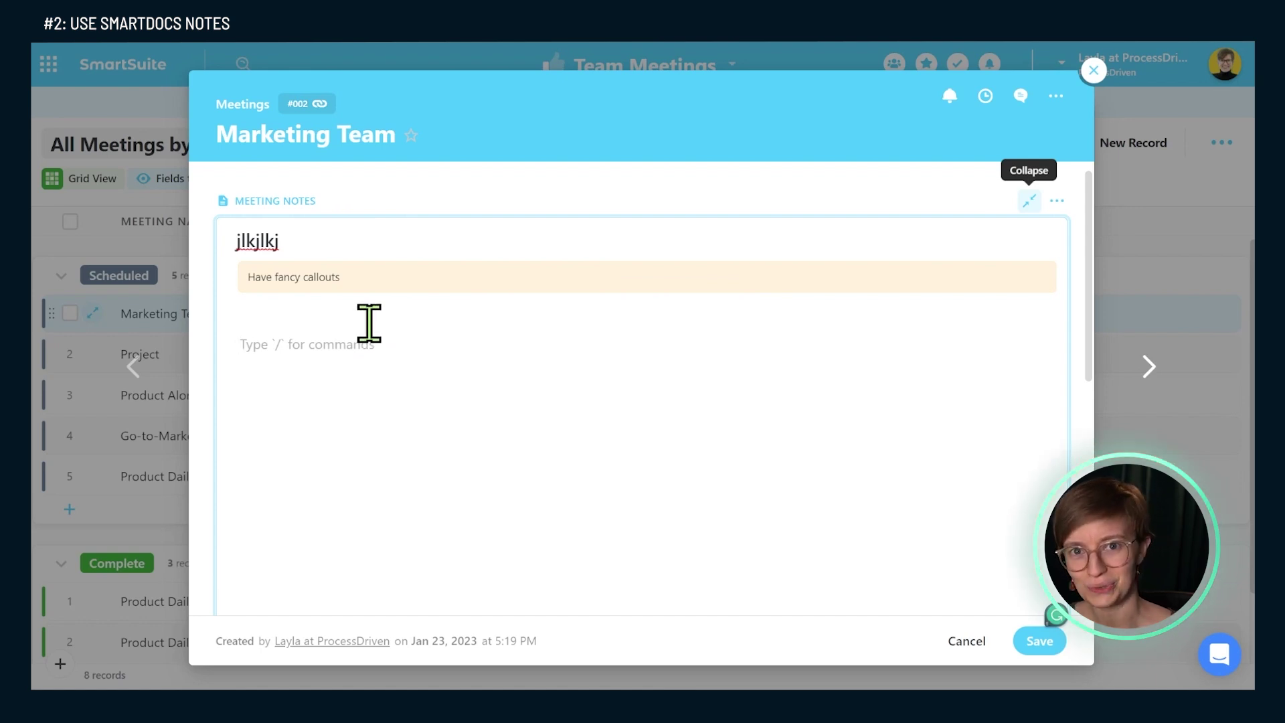
Step: Try restricting view and edit permissions on the first of the two meeting notes fields to Selected Members or Teams
mouse_move(224, 204)
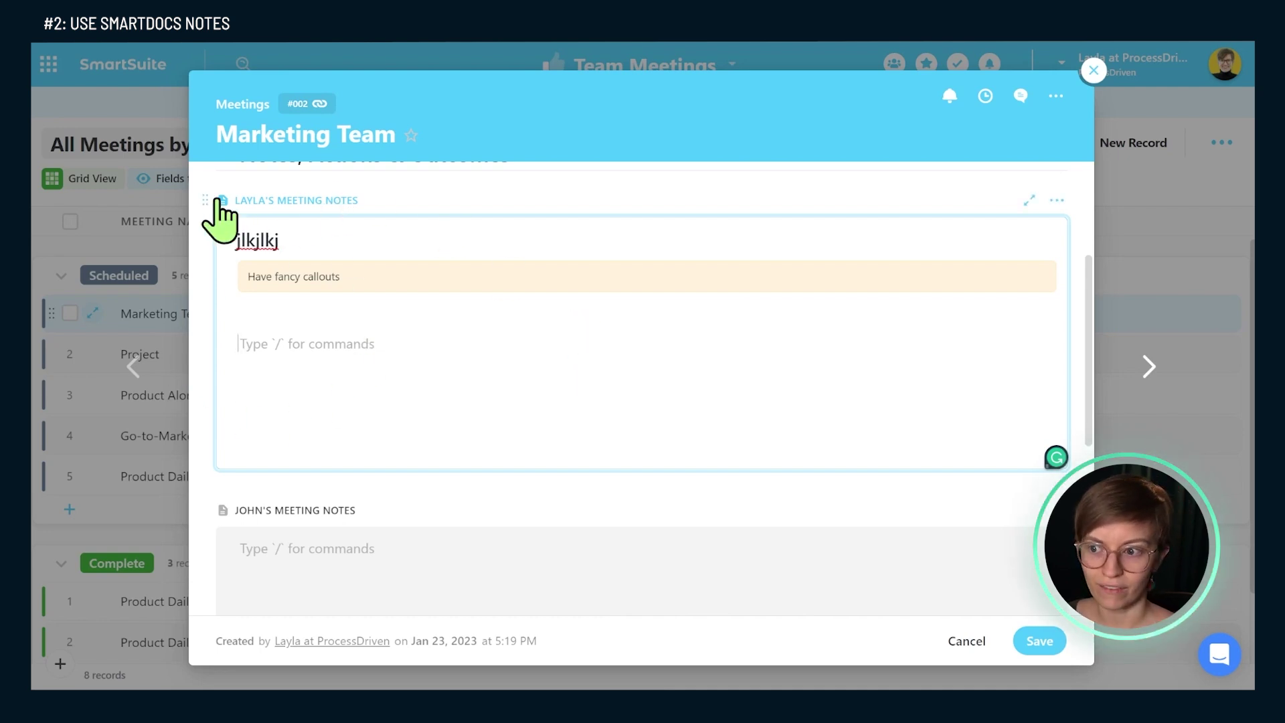
left_click(1057, 201)
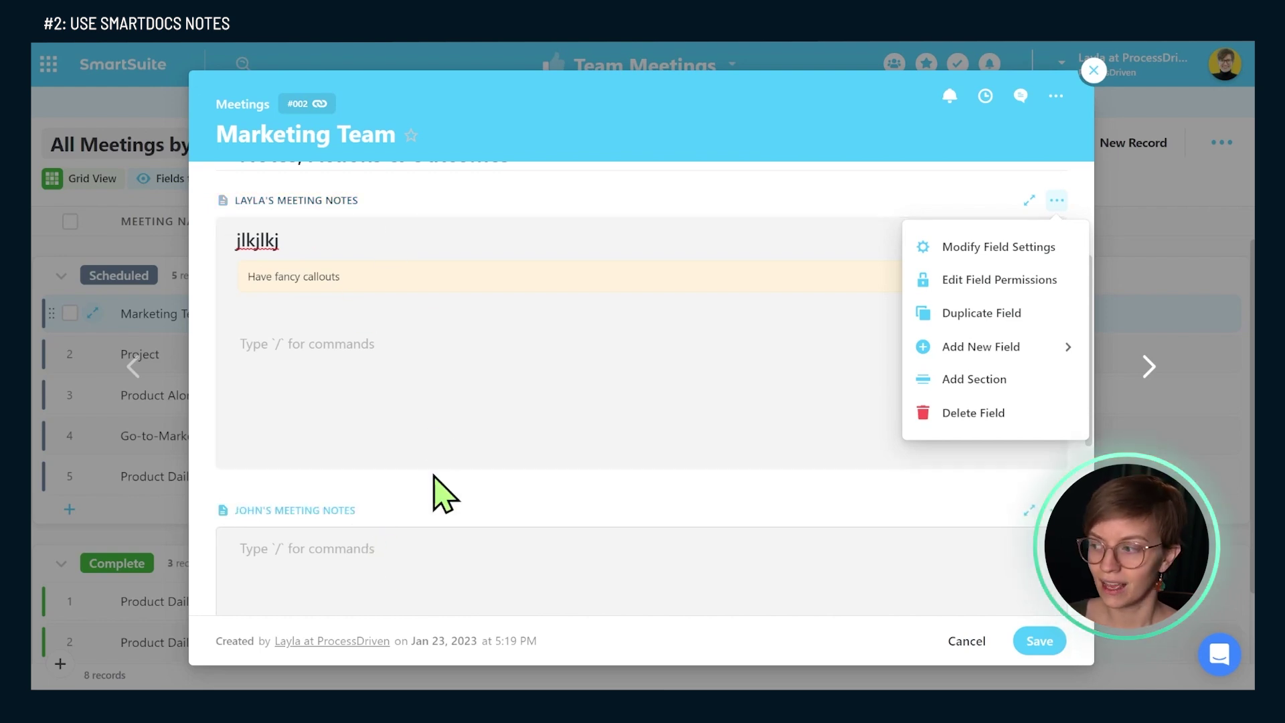
left_click(986, 284)
left_click(431, 223)
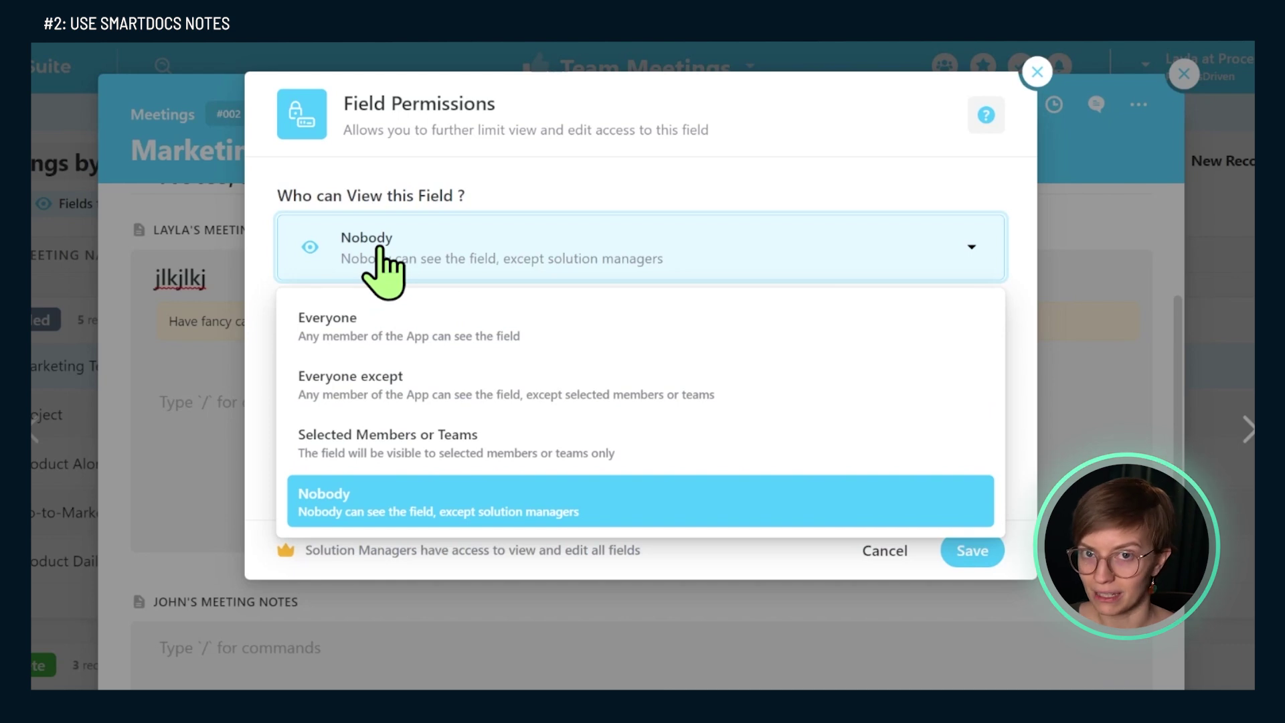
left_click(382, 442)
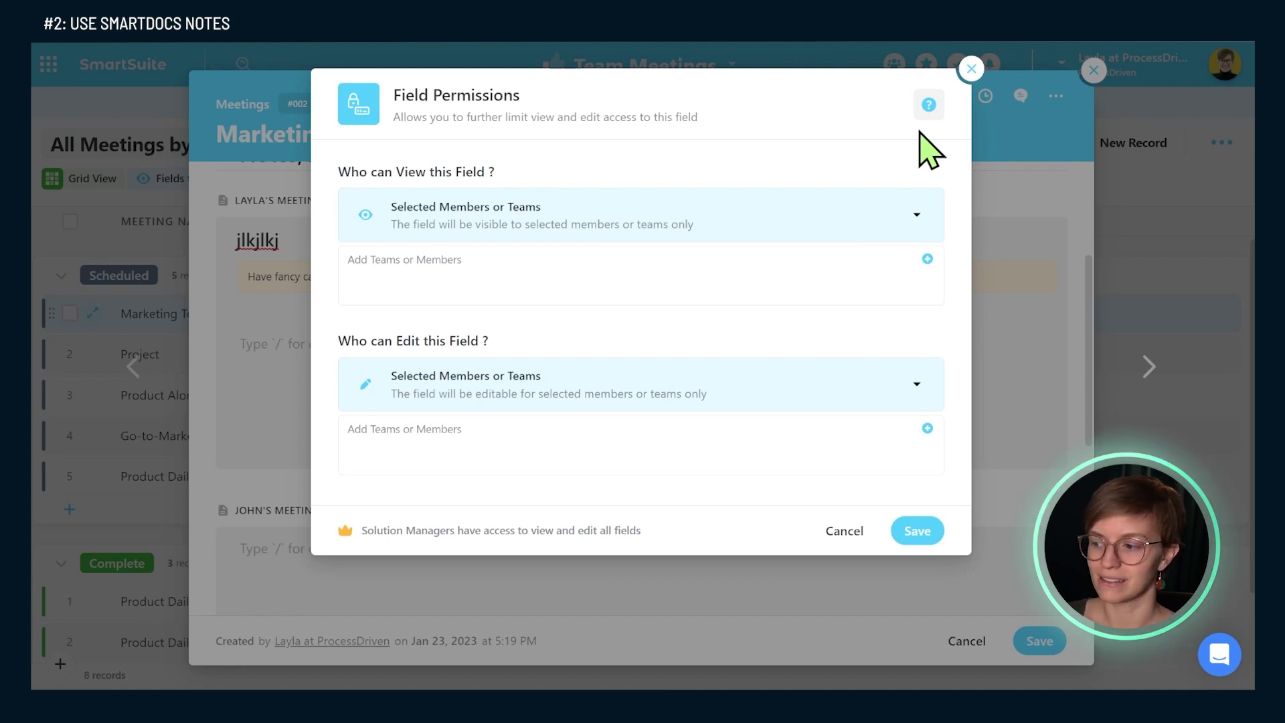
key("Escape")
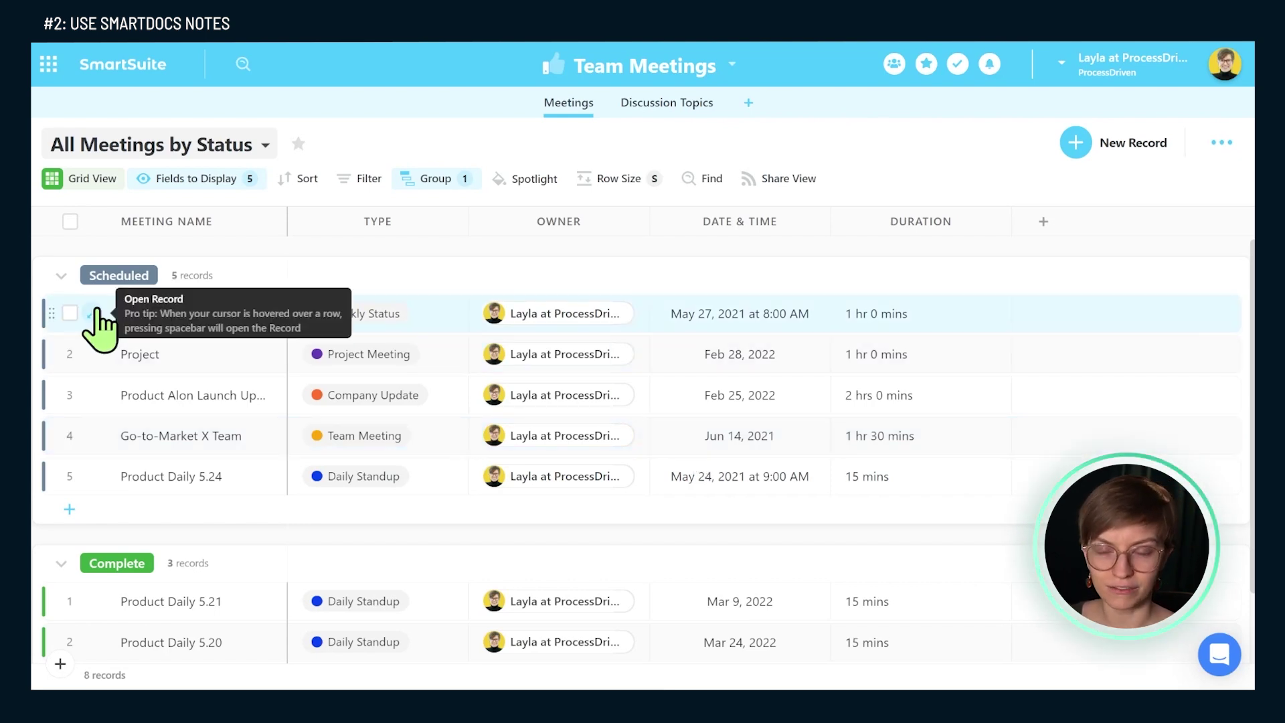
Step: Reopen the Marketing Team record, delete its Duration field with confirmation, and close the record
left_click(96, 311)
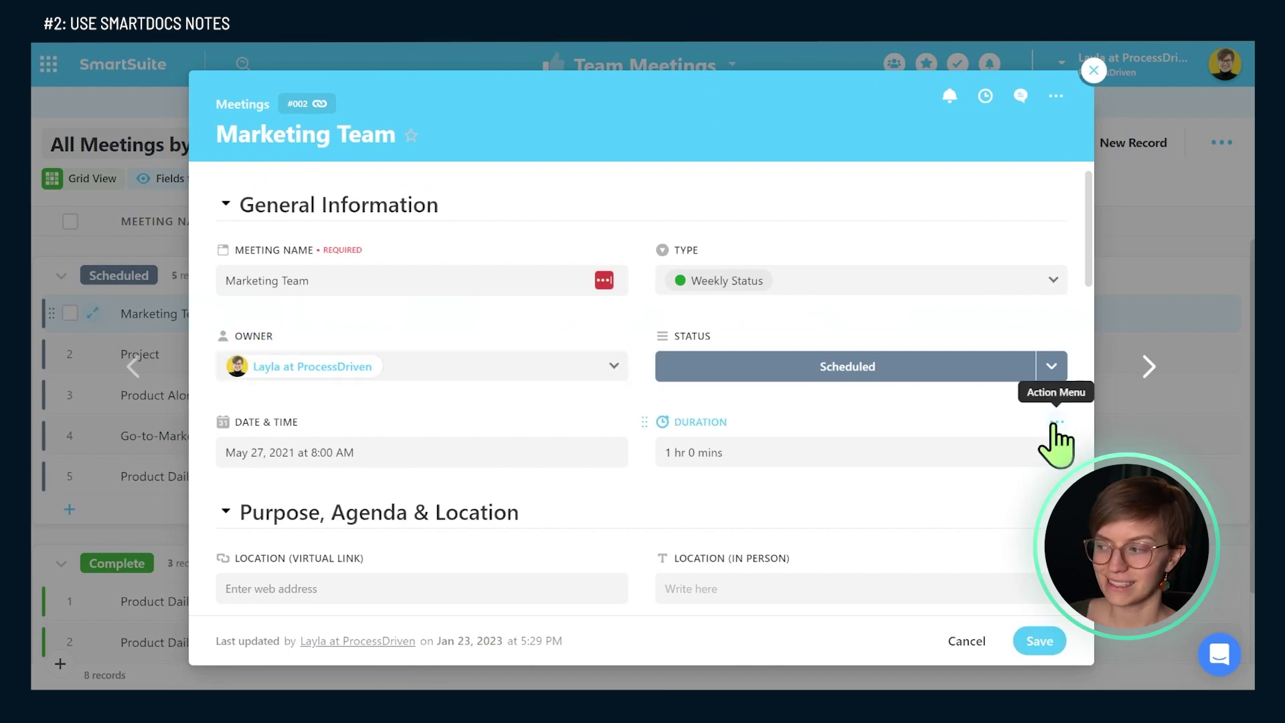
left_click(1057, 422)
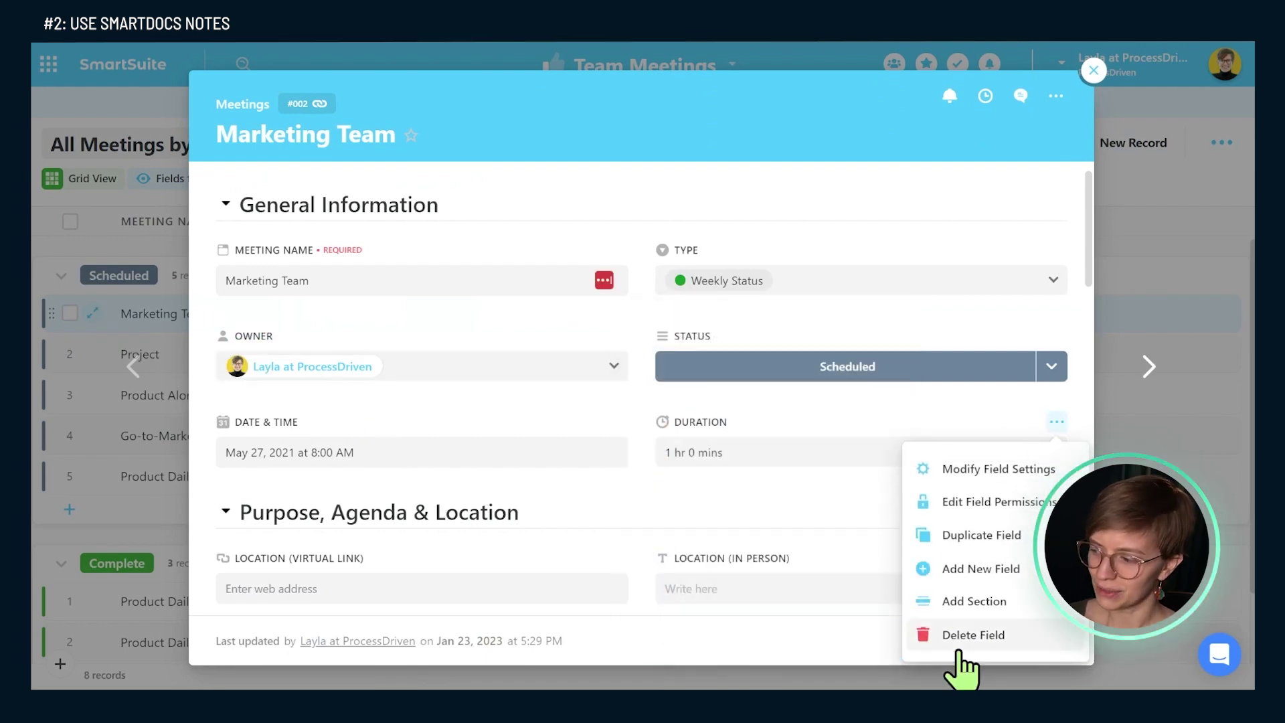
left_click(957, 636)
left_click(686, 447)
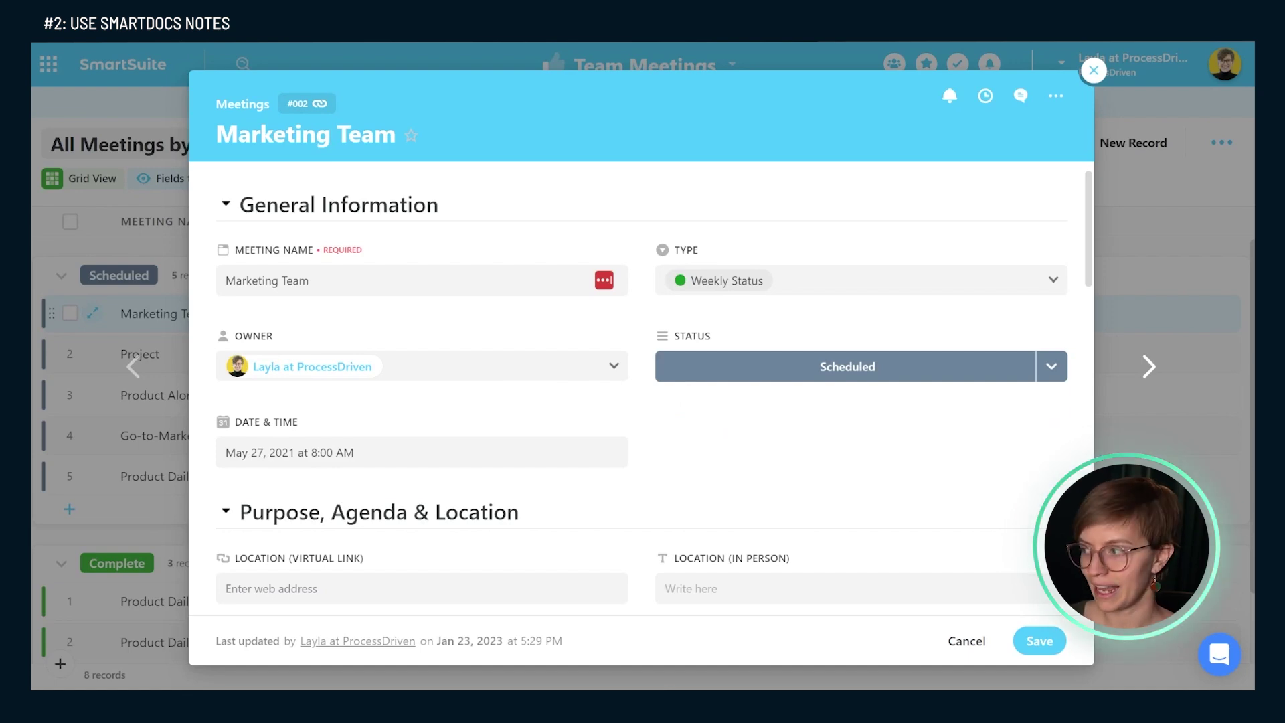
left_click(1204, 438)
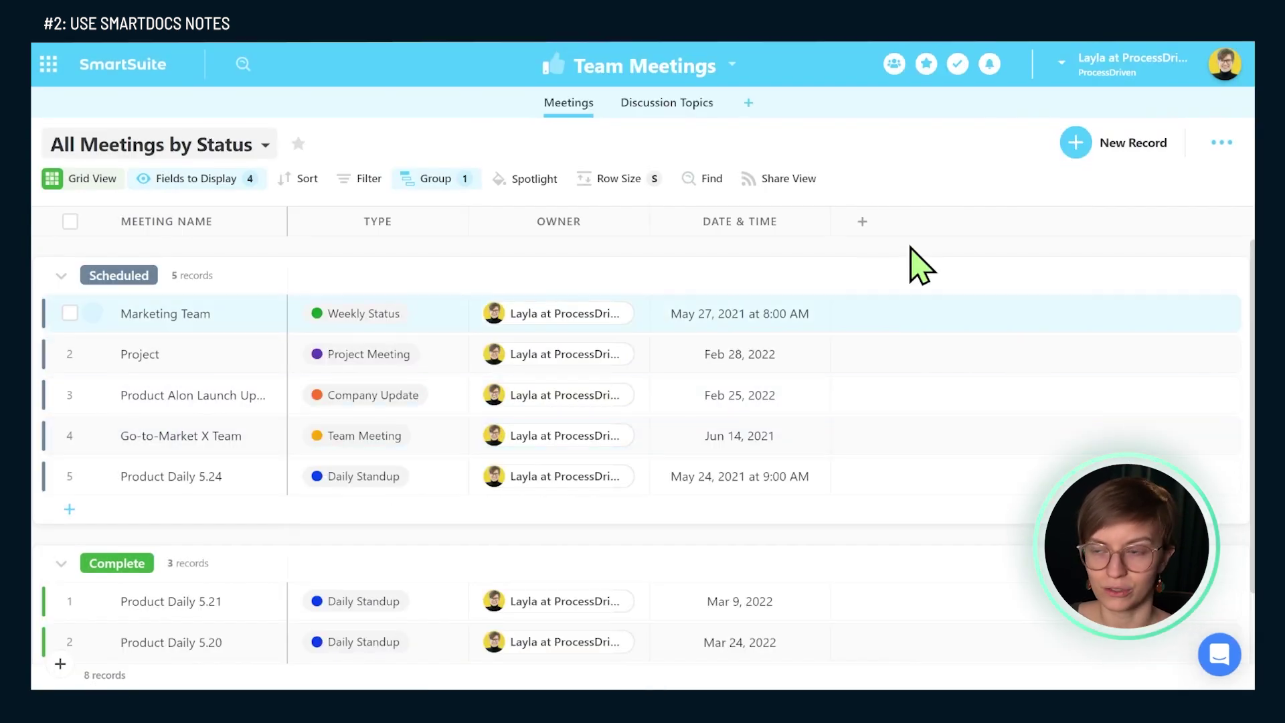
Step: Delete the template demo data from the Team Meetings solution and confirm the deletion
left_click(723, 75)
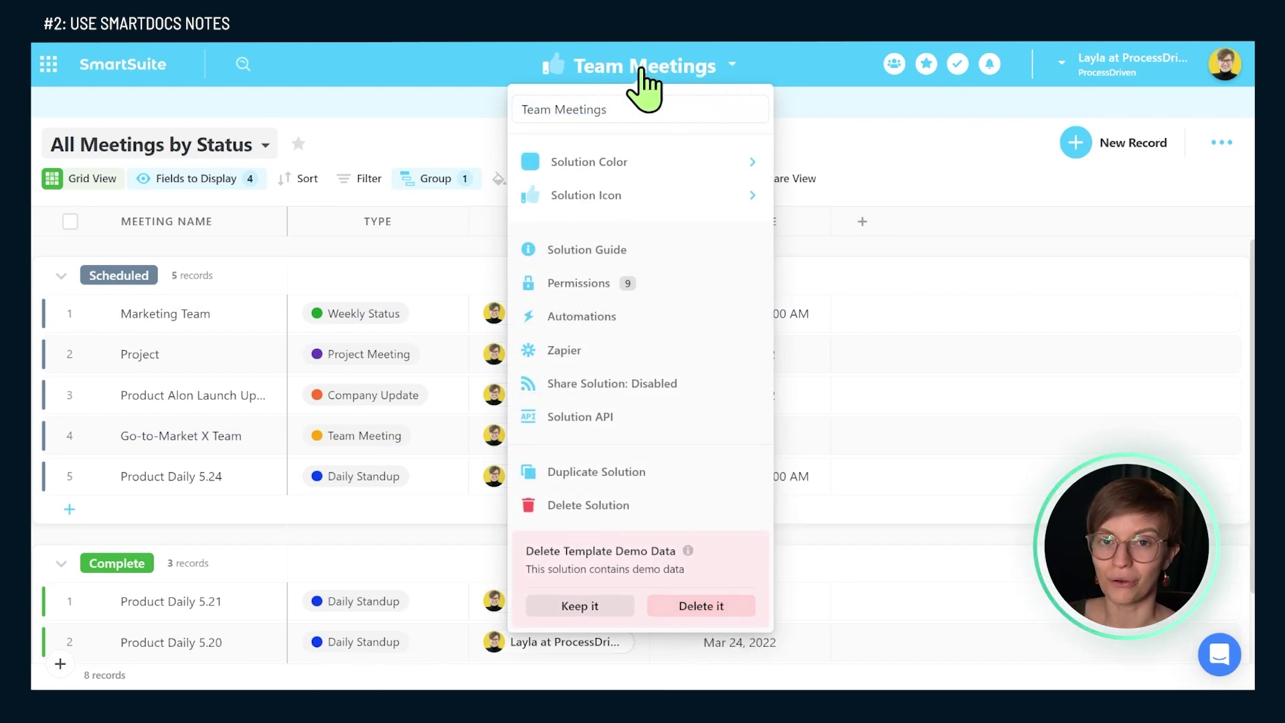
left_click(731, 609)
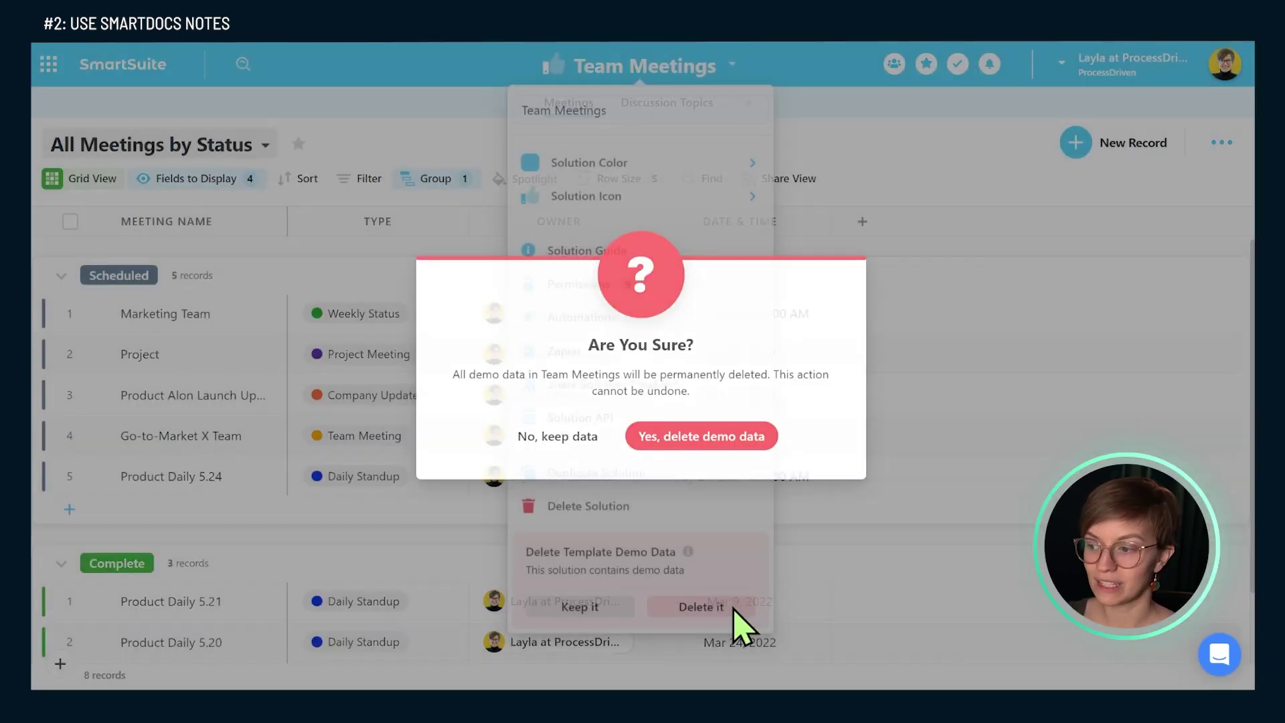
left_click(720, 445)
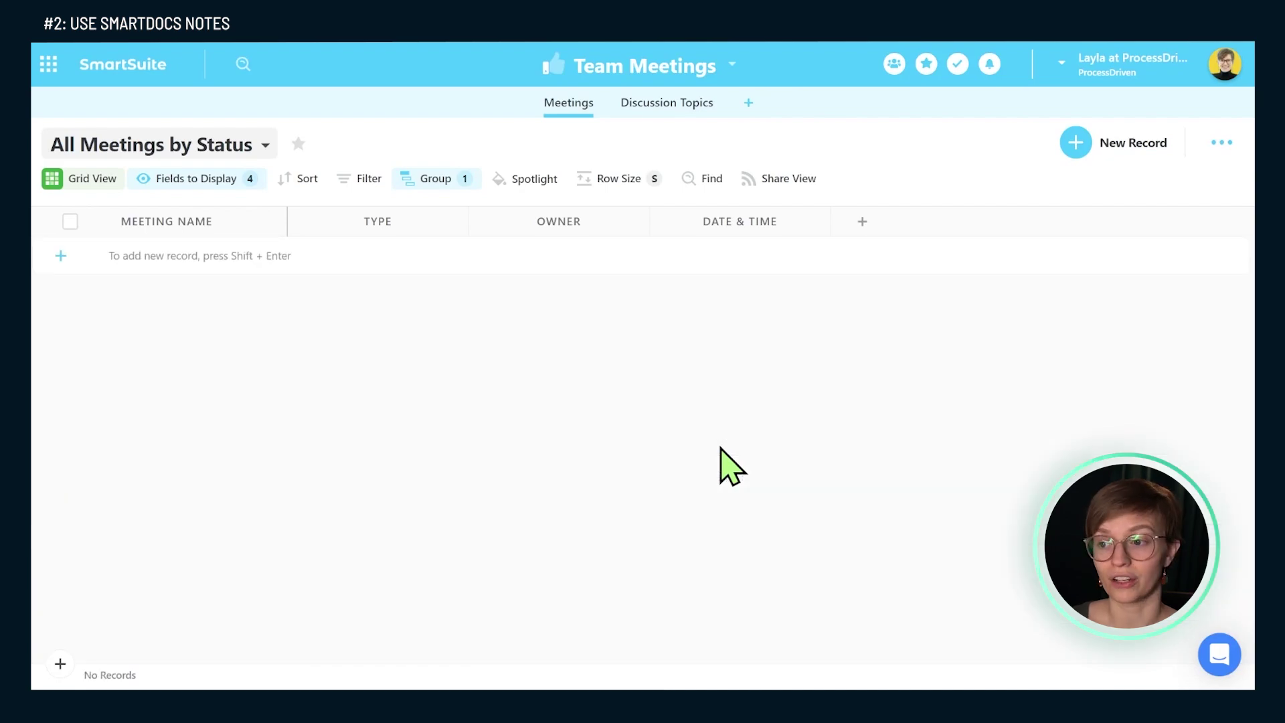
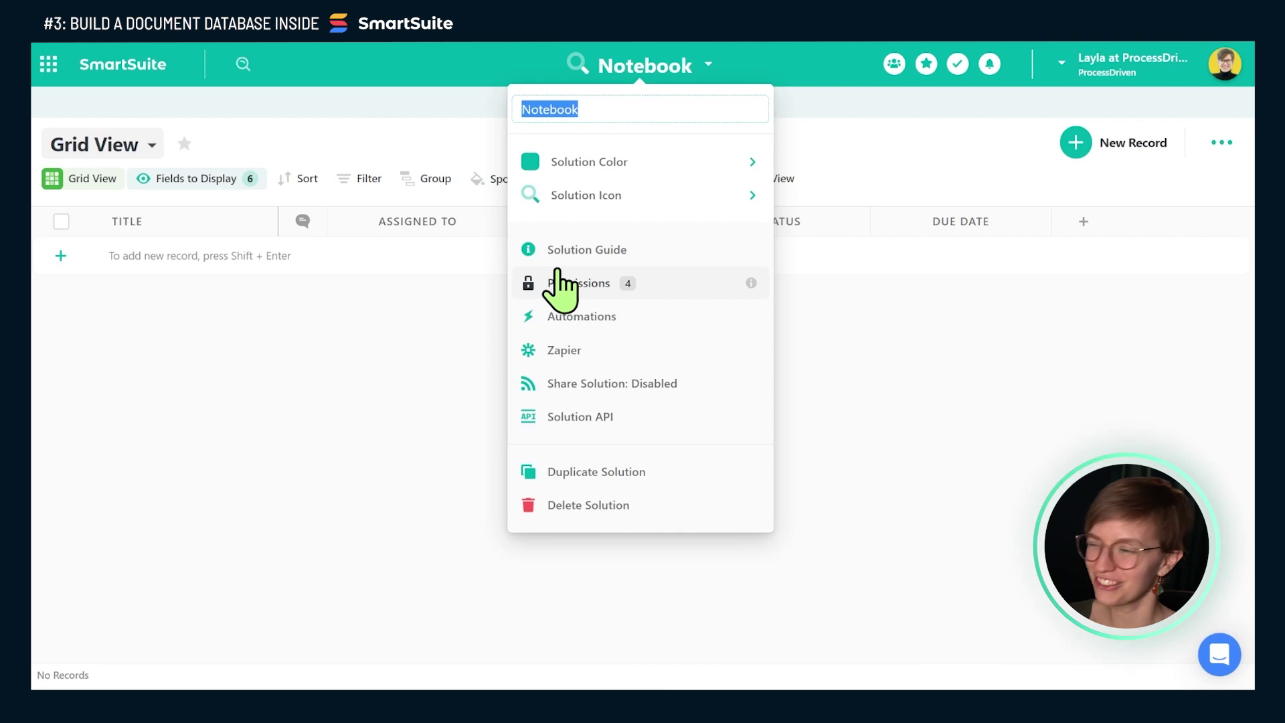
Step: Review the Notebook solution's color and icon options and close its settings
left_click(636, 207)
mouse_move(633, 173)
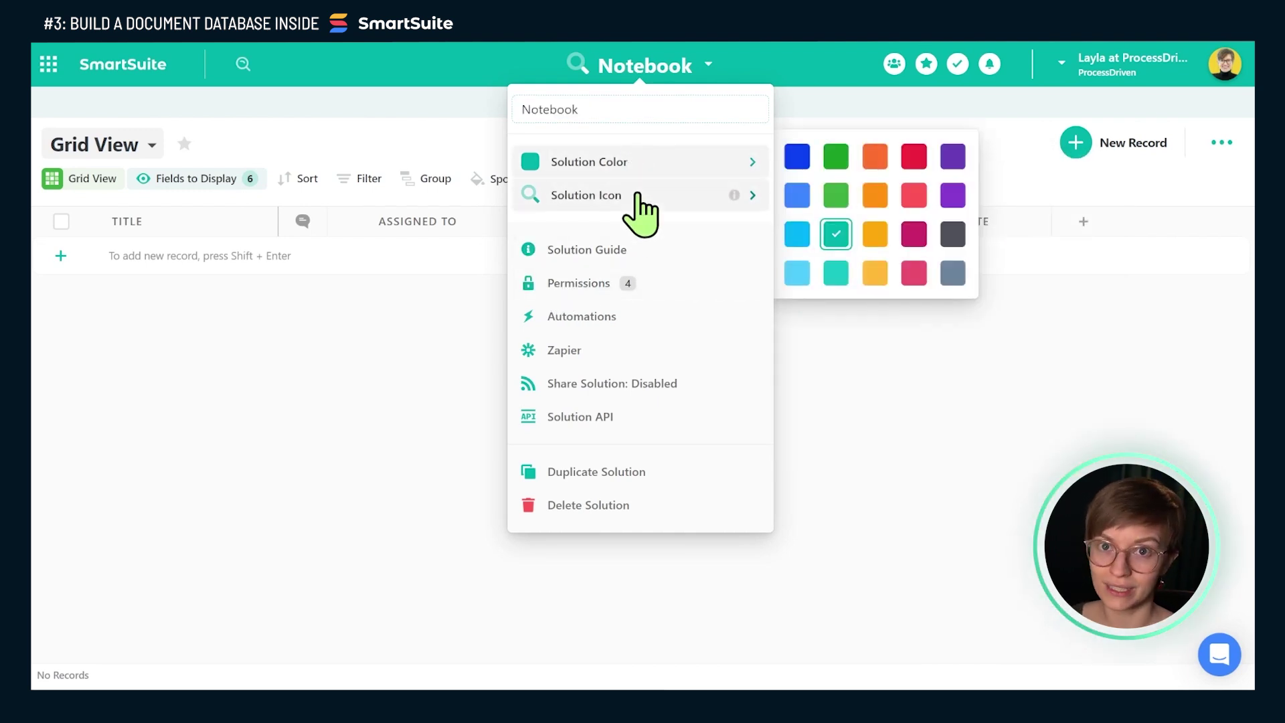
mouse_move(637, 195)
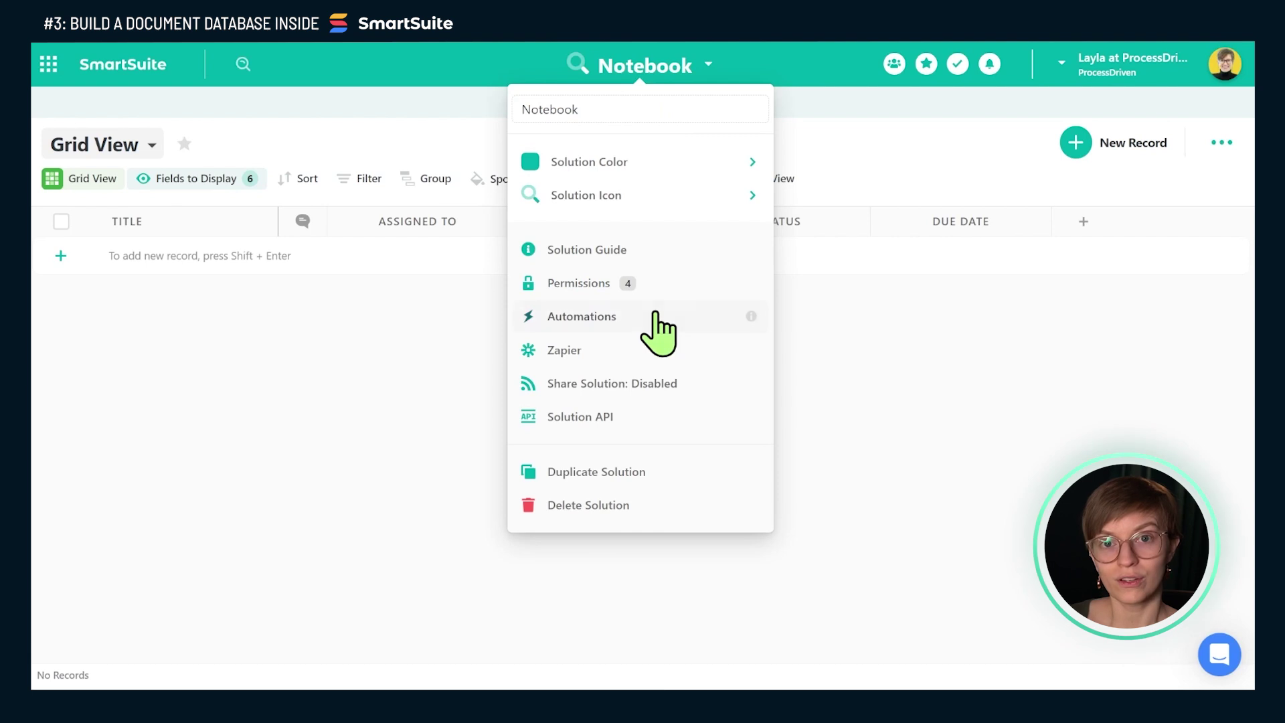
left_click(385, 386)
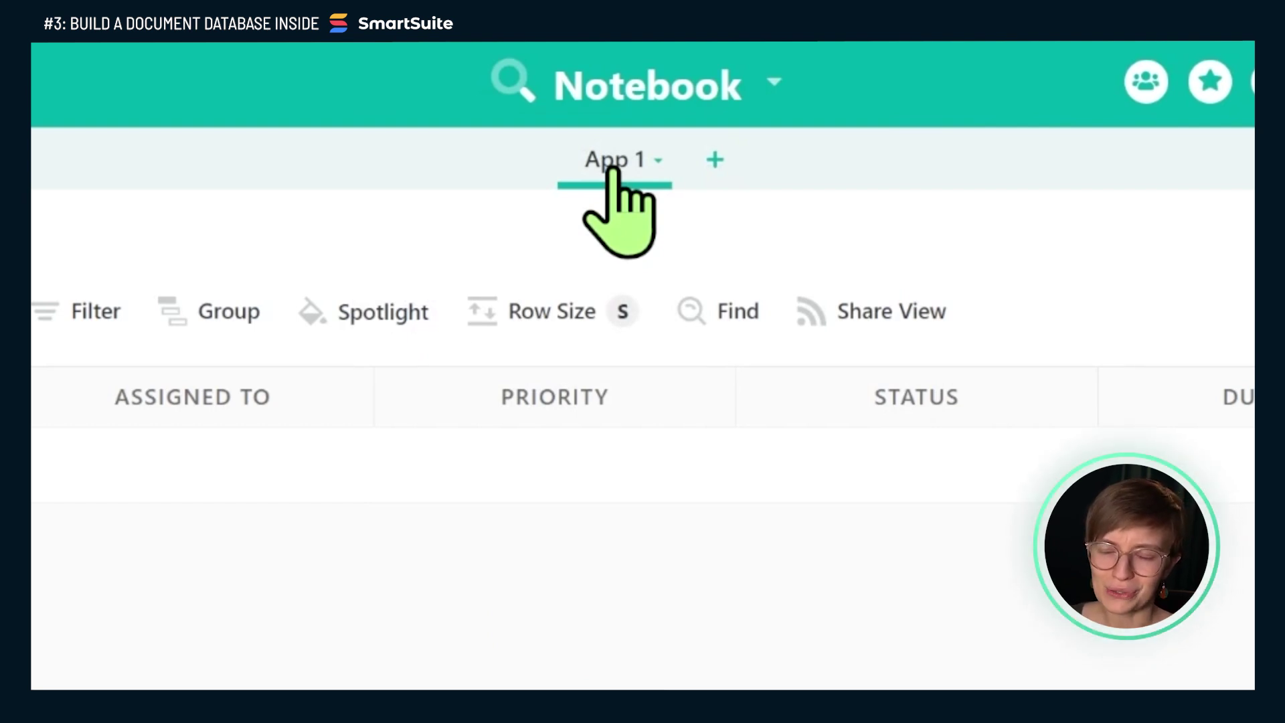
Step: Rename the Notebook solution's App 1 to My Notes
double_click(611, 173)
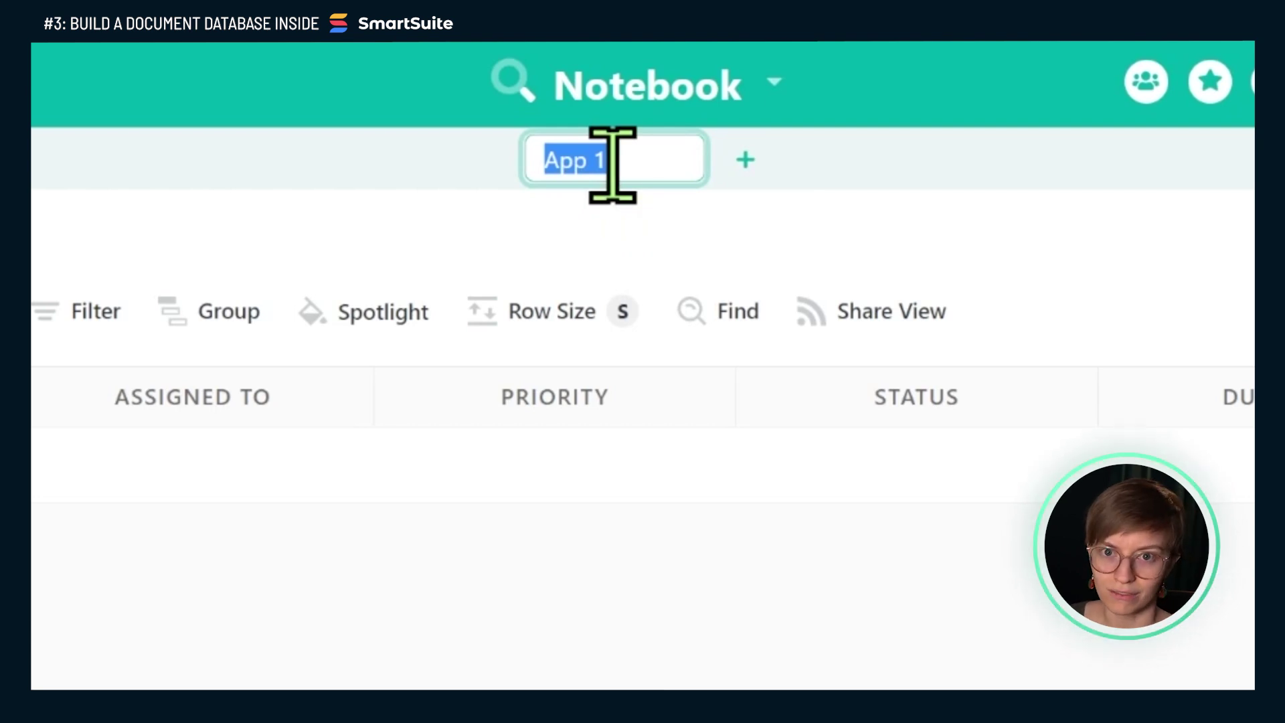
type("My Notes")
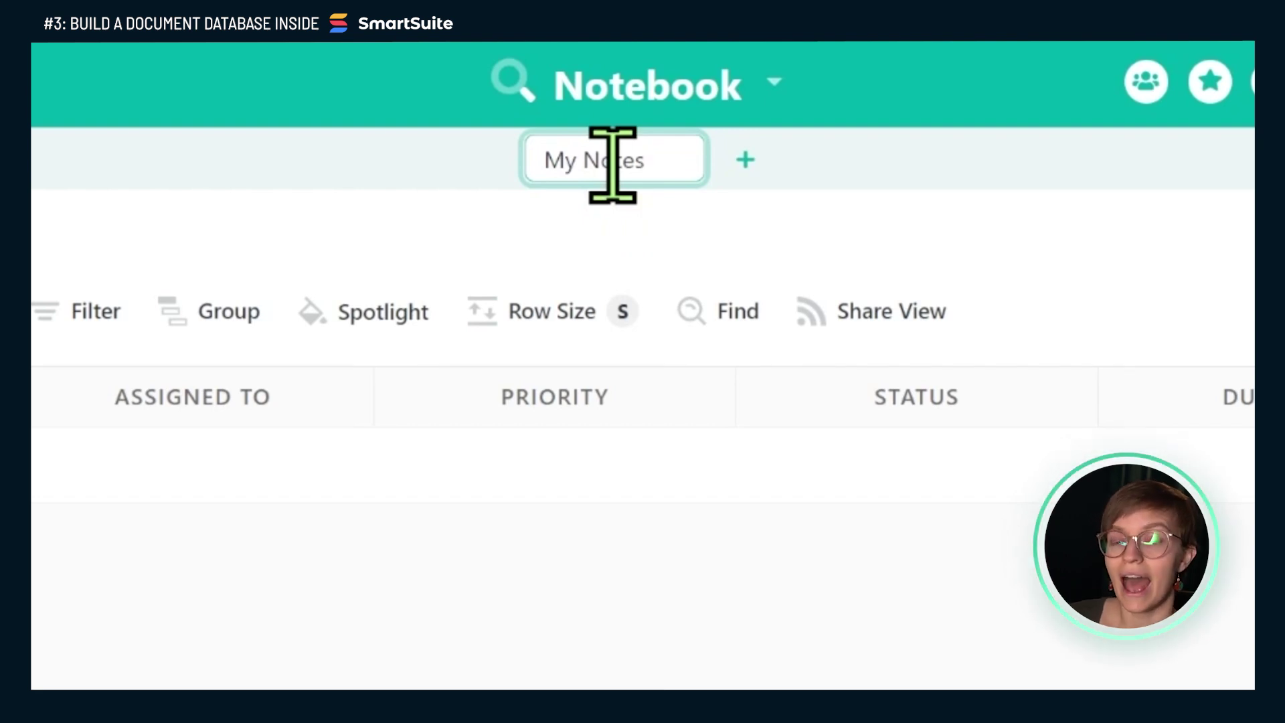
key("Return")
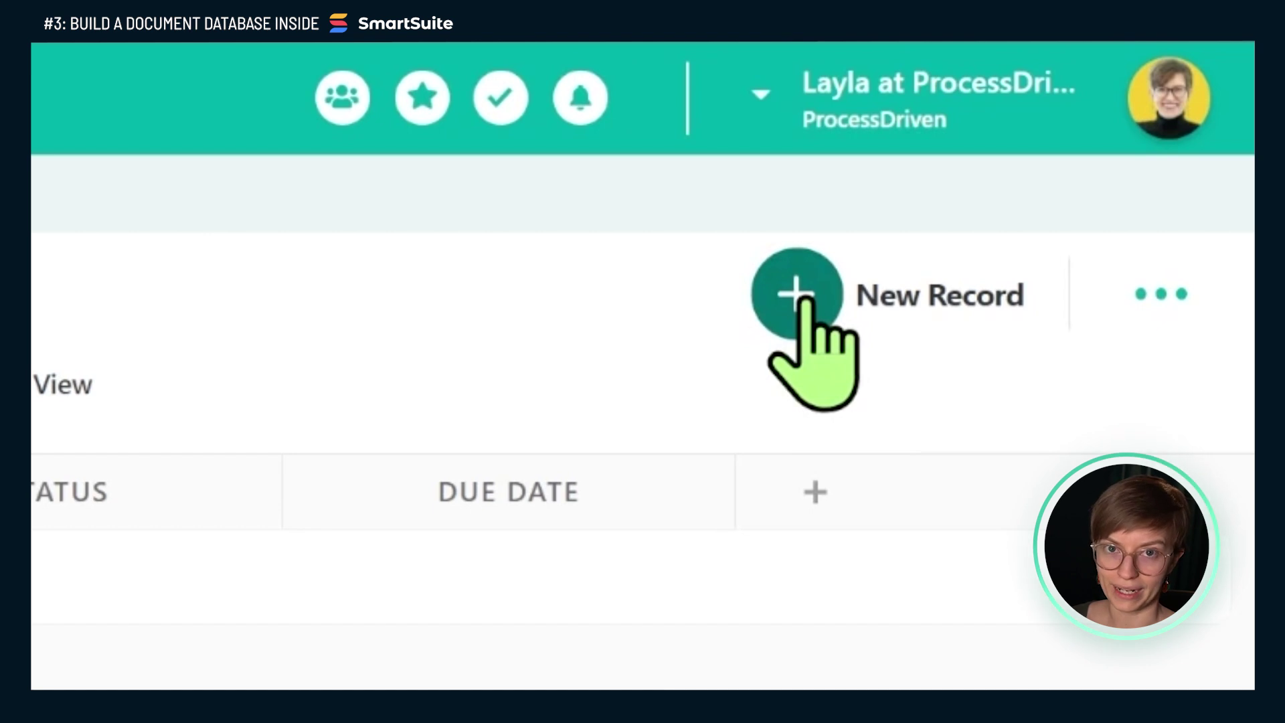
Step: Start a new My Notes record and switch its Title field's type to Auto Generated, confirming the conversion
left_click(800, 296)
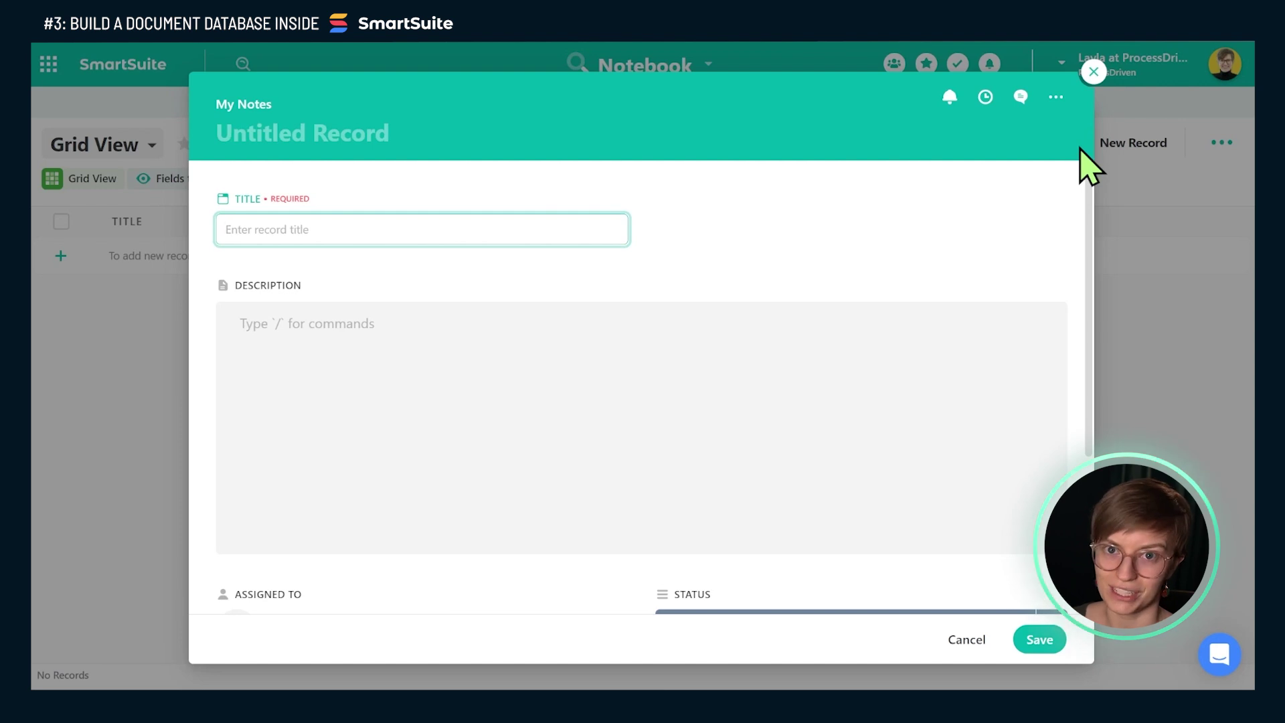
left_click(1081, 150)
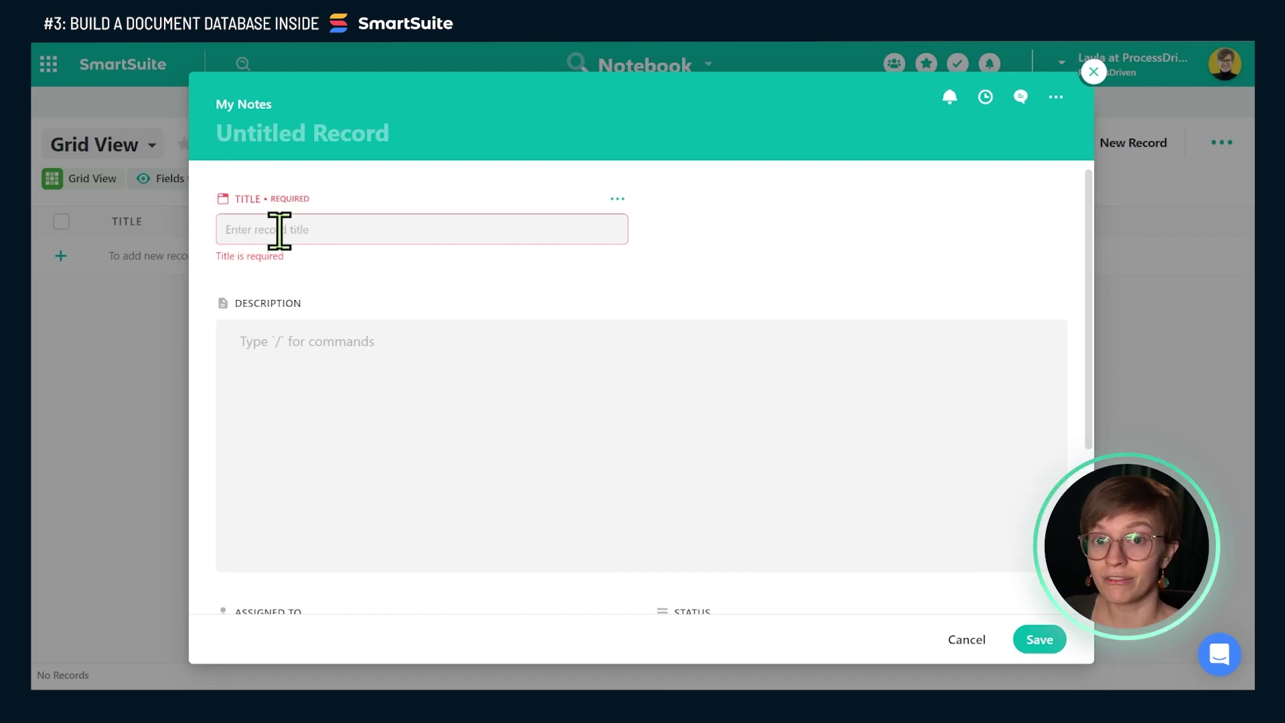
left_click(617, 198)
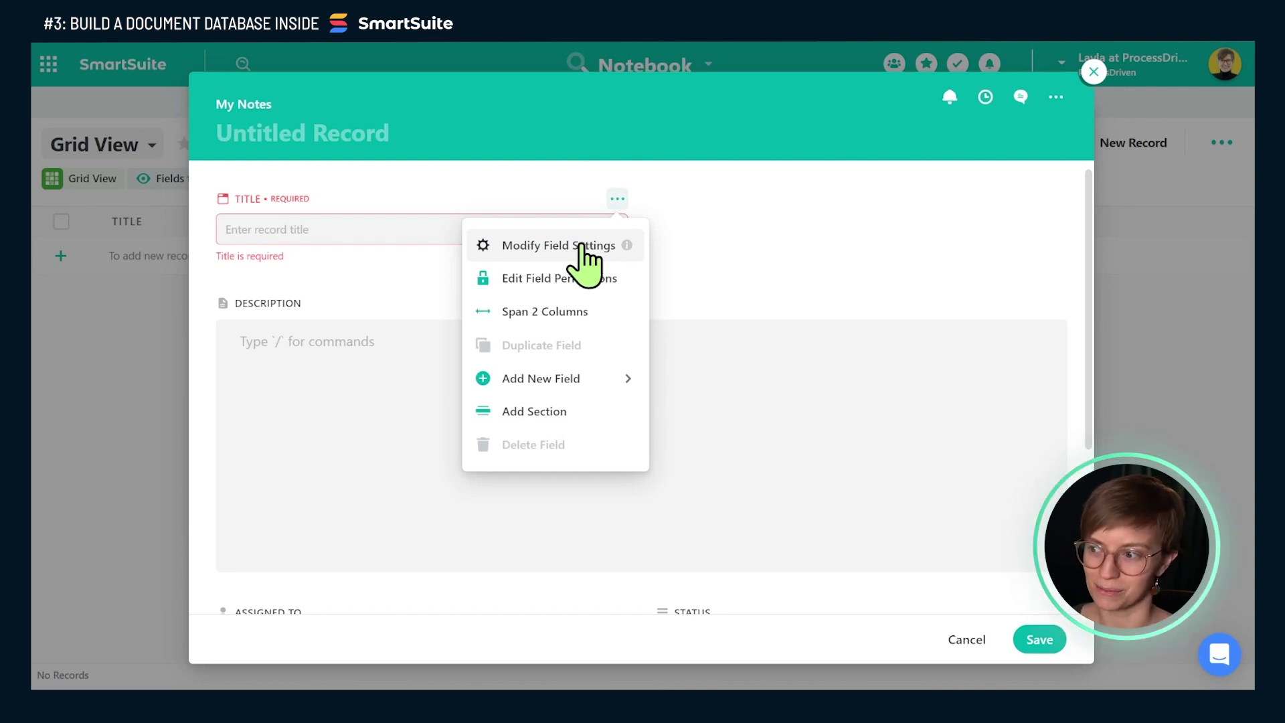
left_click(552, 246)
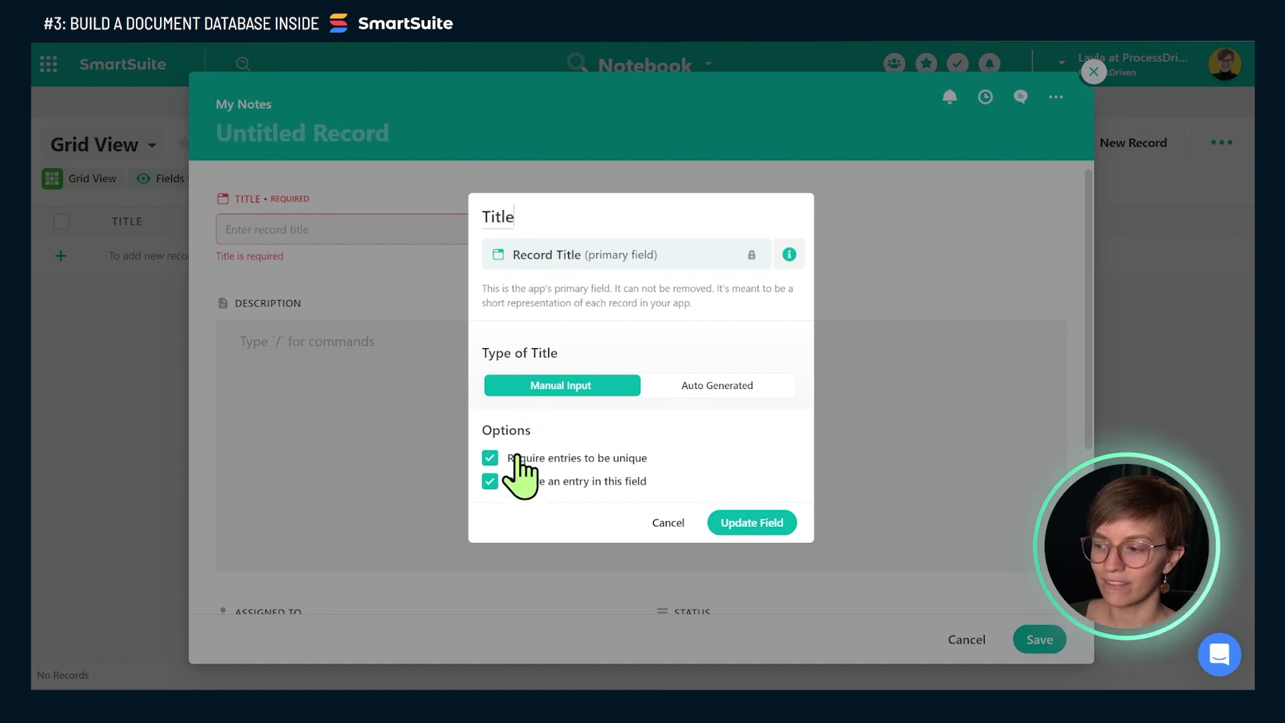
left_click(680, 392)
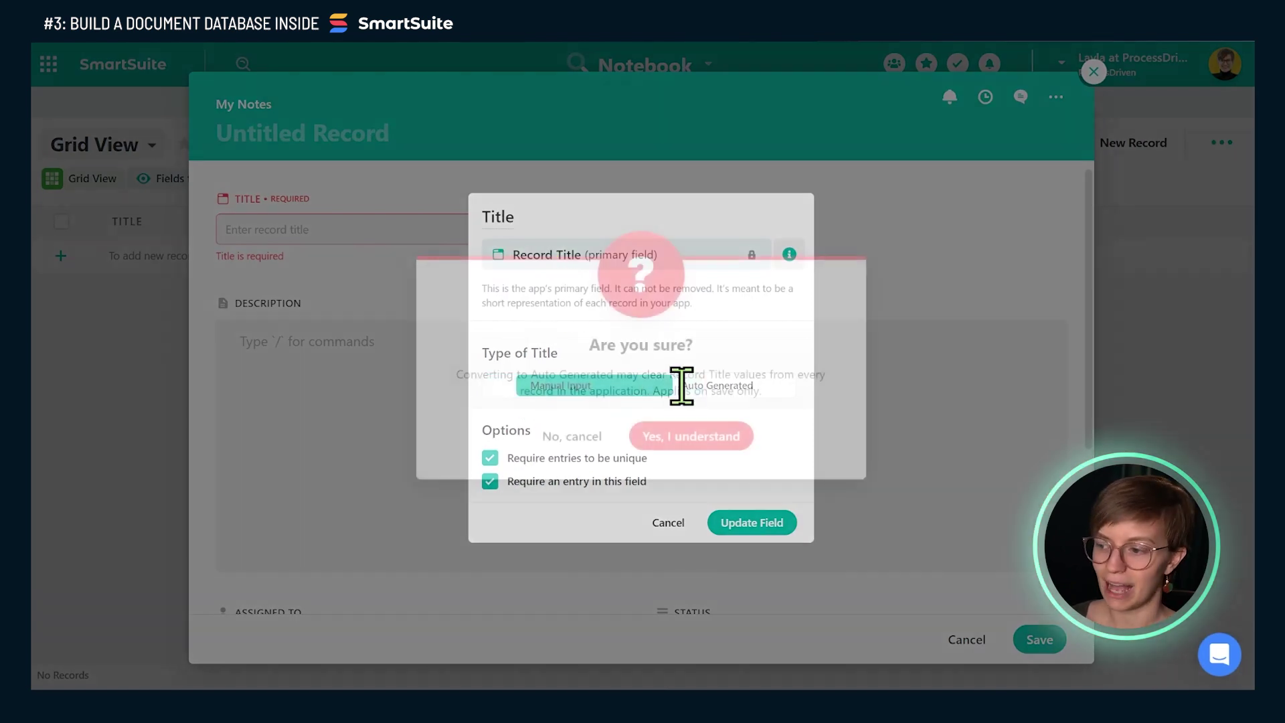
left_click(692, 436)
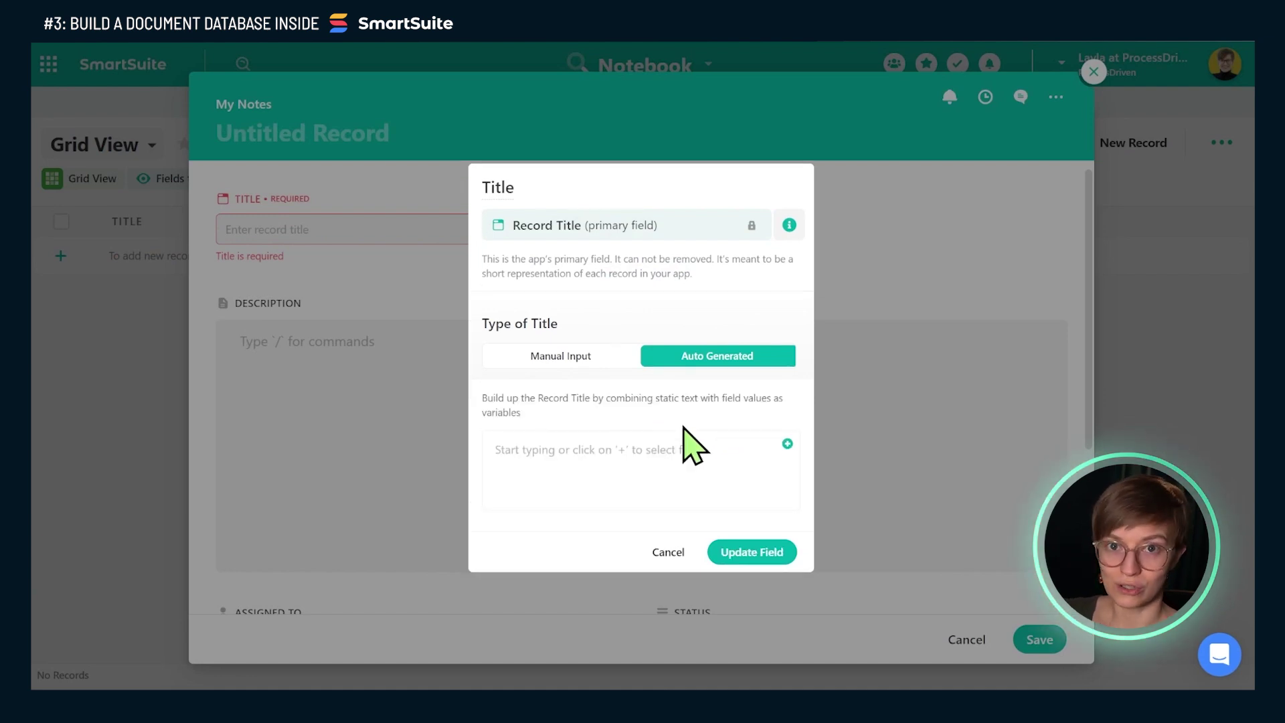
Step: Build the auto-generated title from First Created On and First Created By, update the field, and close the record
left_click(654, 452)
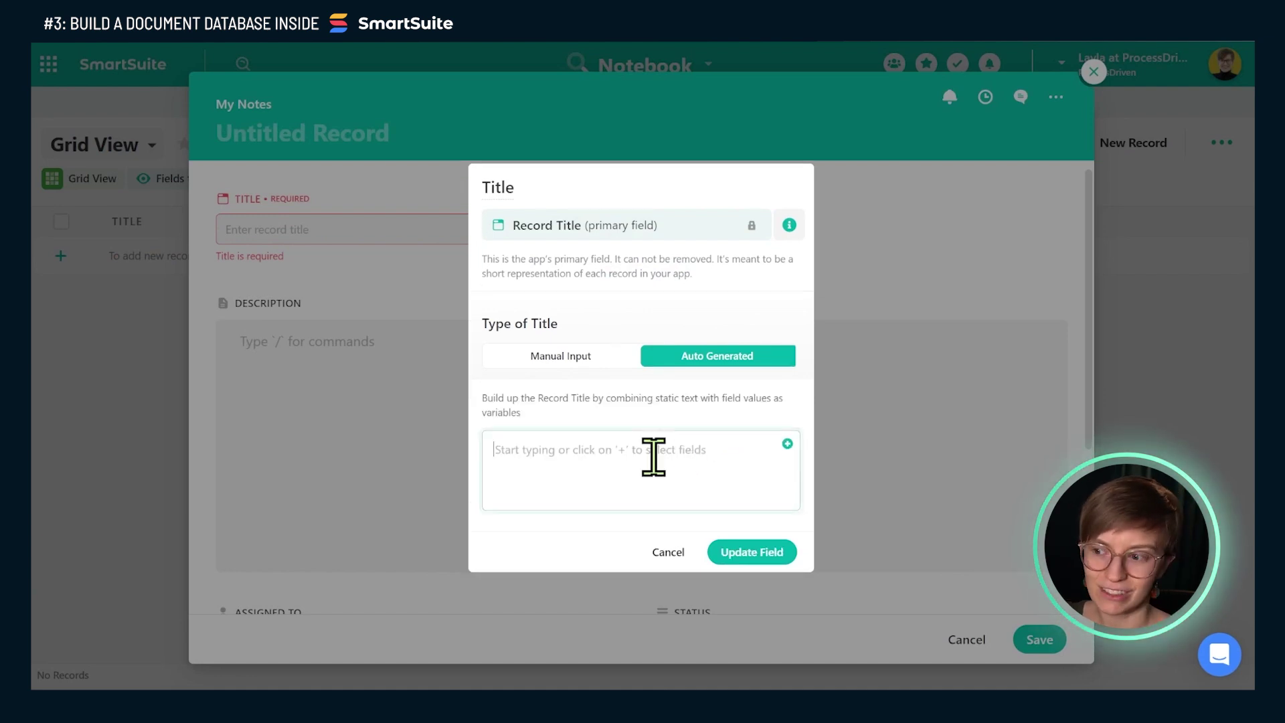
left_click(788, 444)
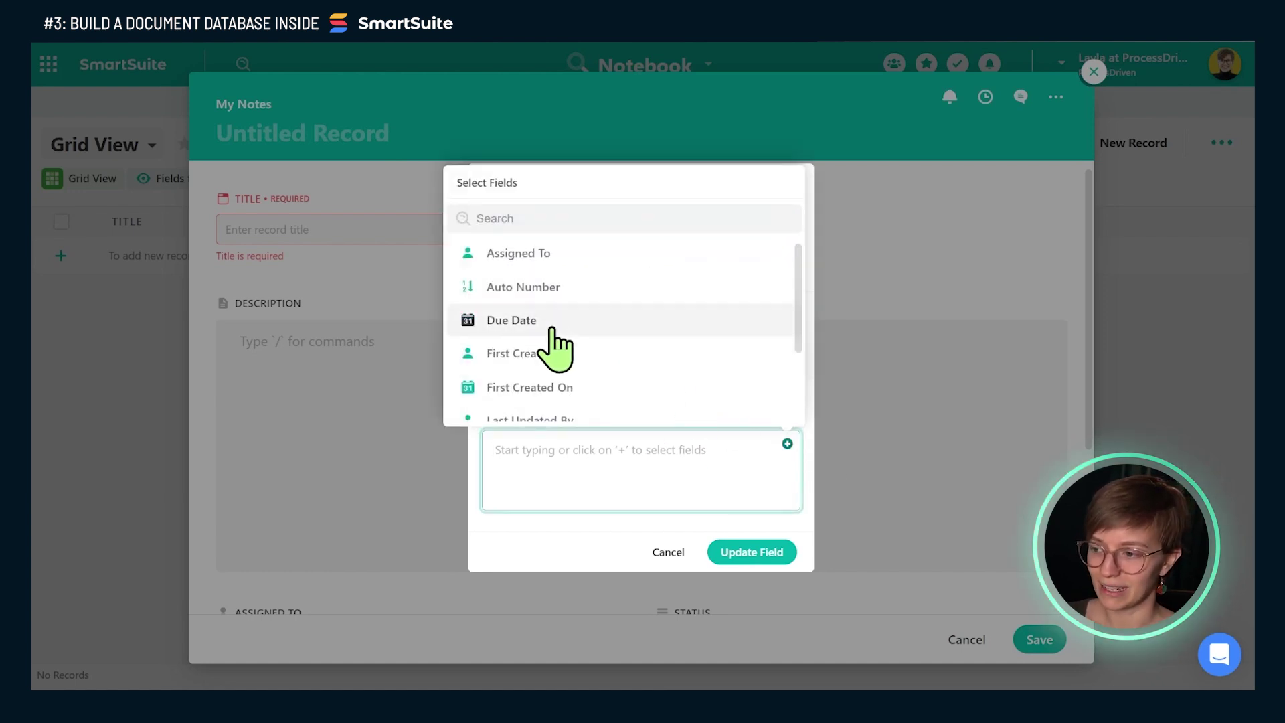
left_click(573, 395)
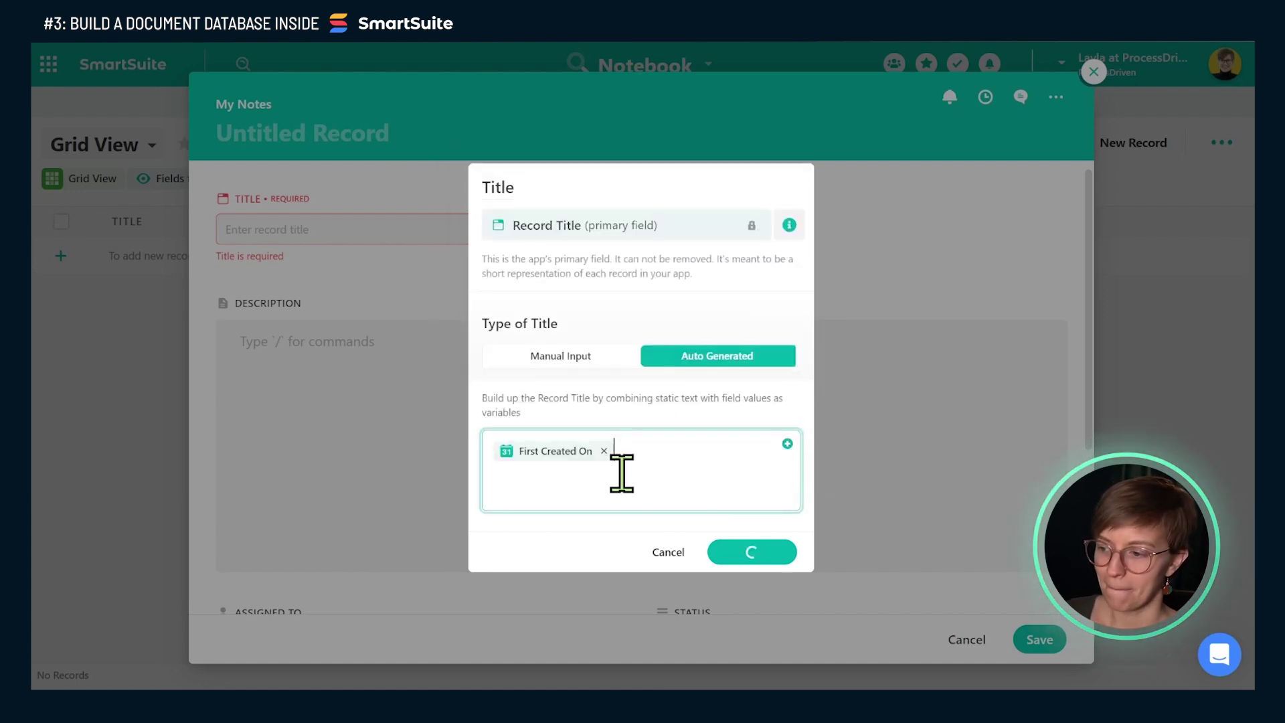
left_click(788, 444)
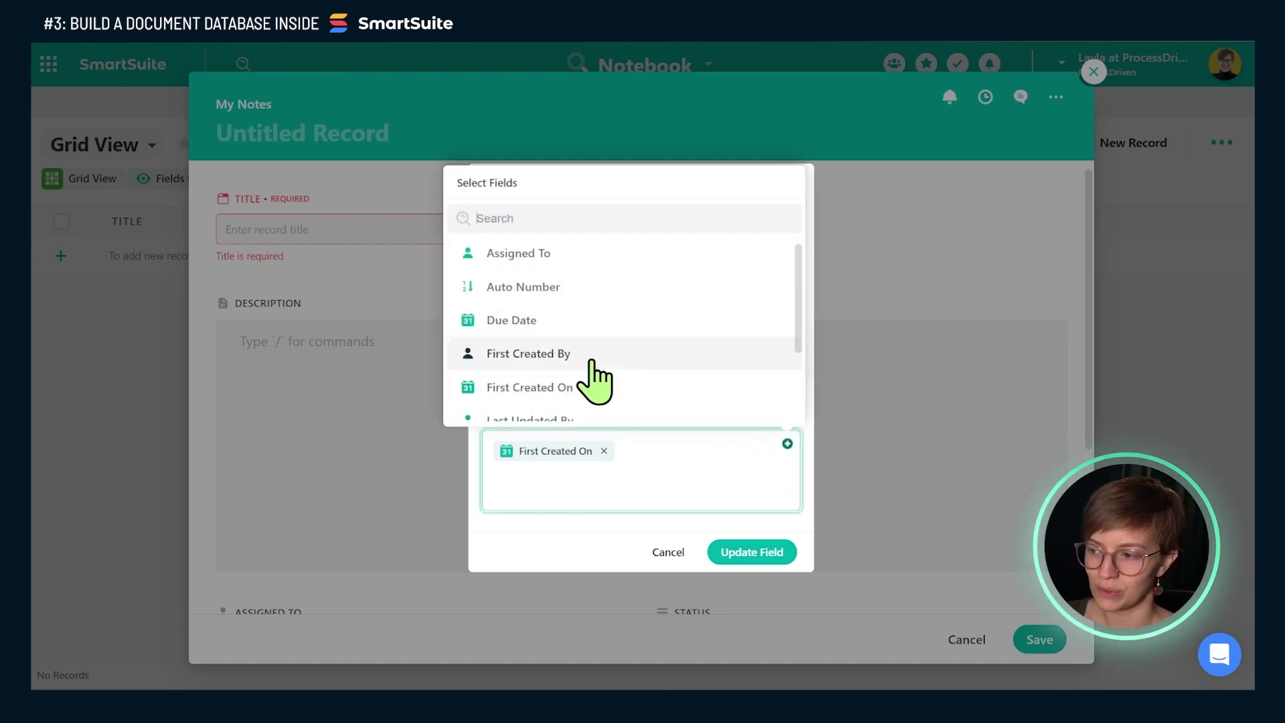
left_click(589, 360)
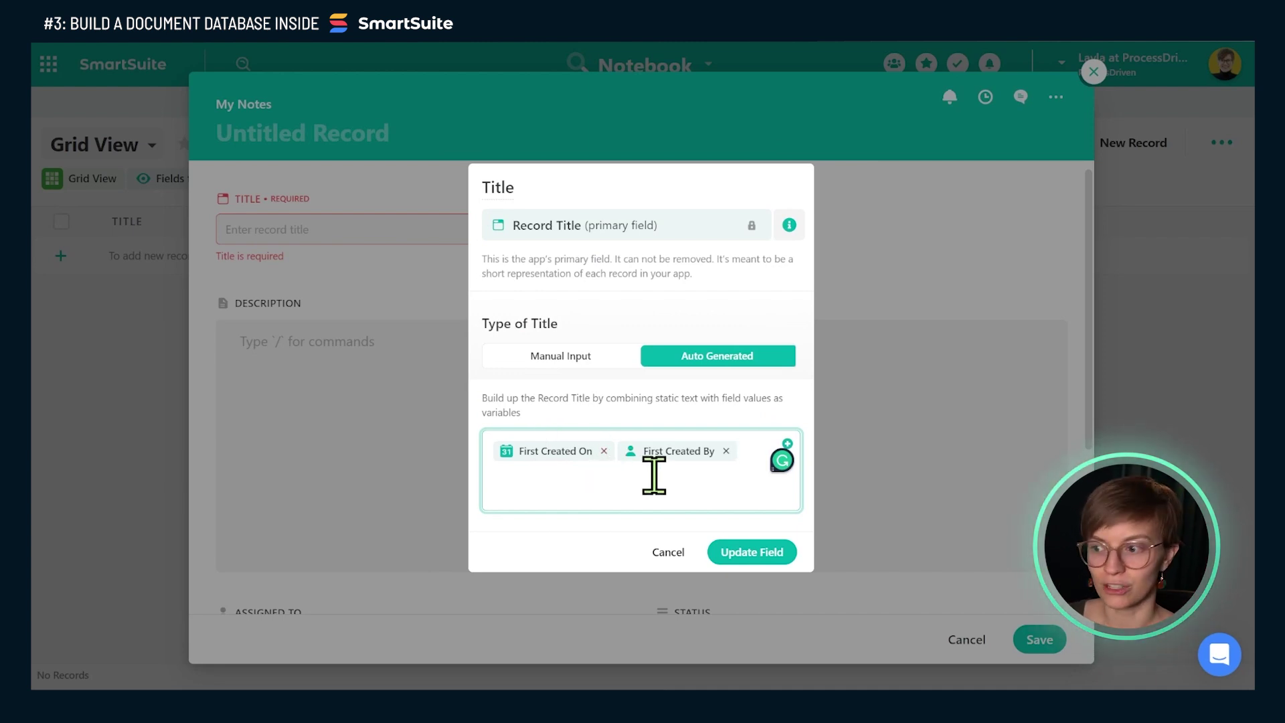
left_click(747, 554)
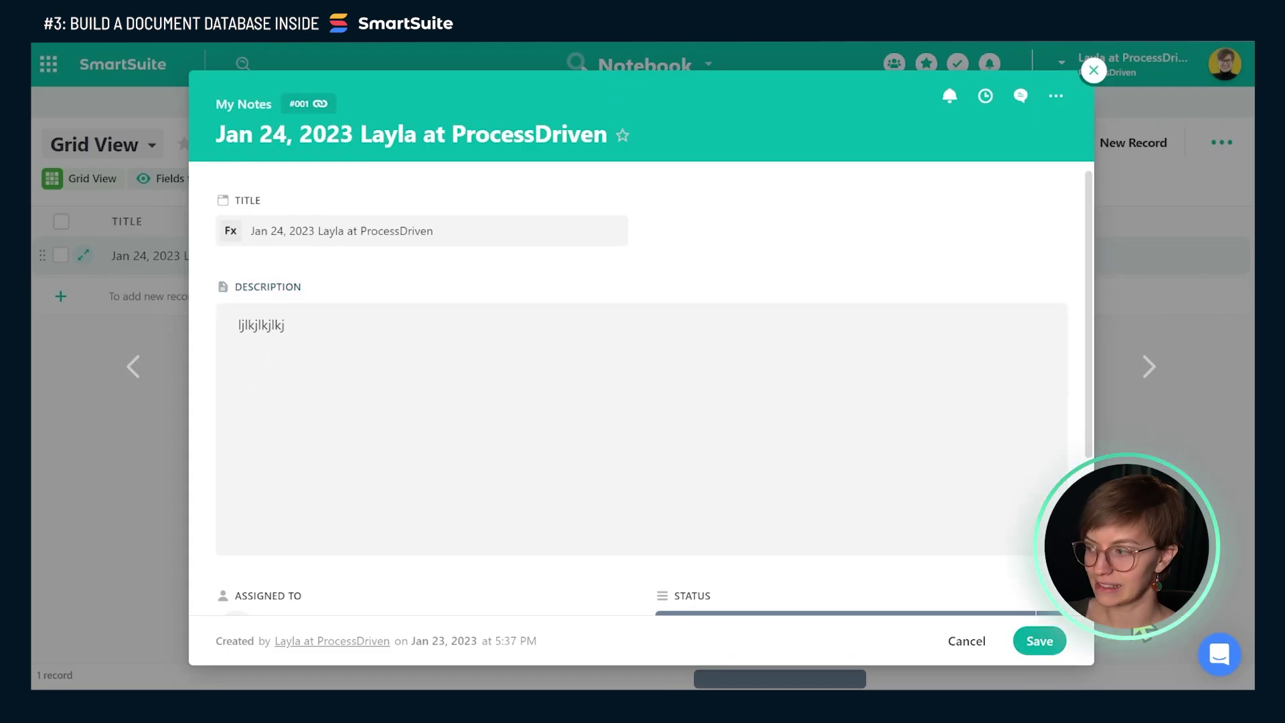
key("Escape")
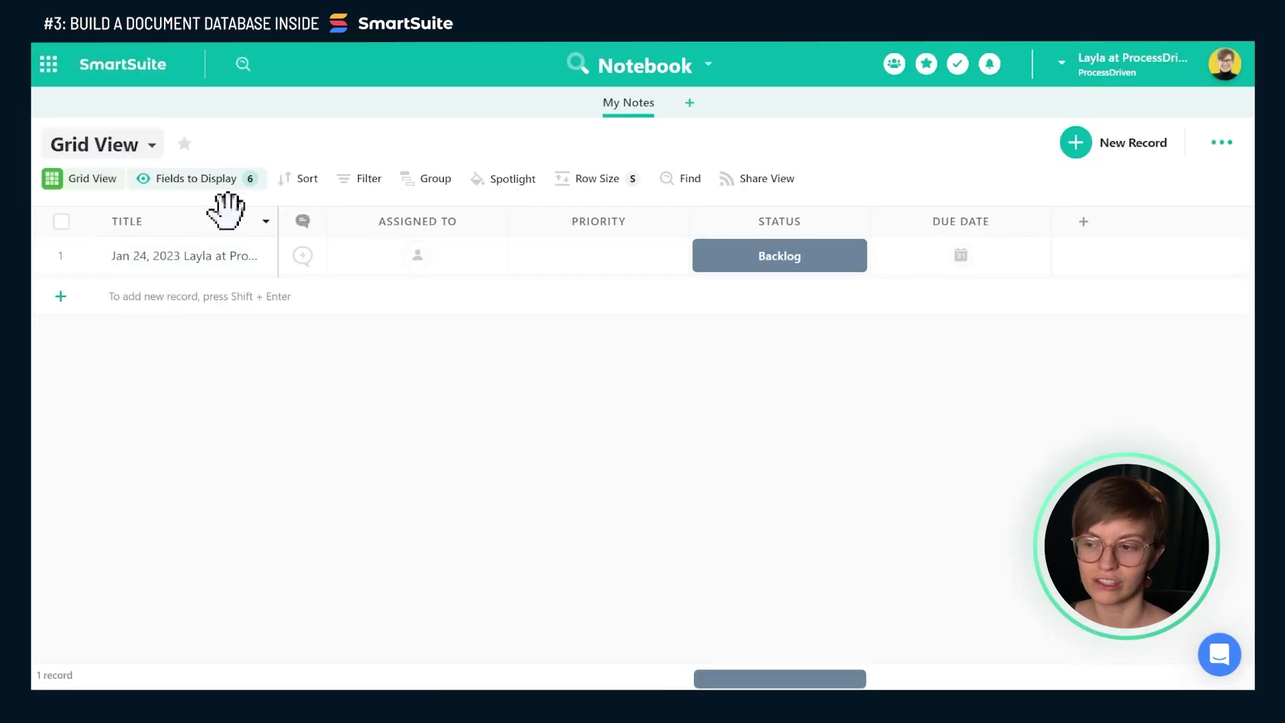
Step: Widen the grid's Title column, then reopen the record and rename its Title field Date of Entry
left_click_drag(278, 231, 350, 234)
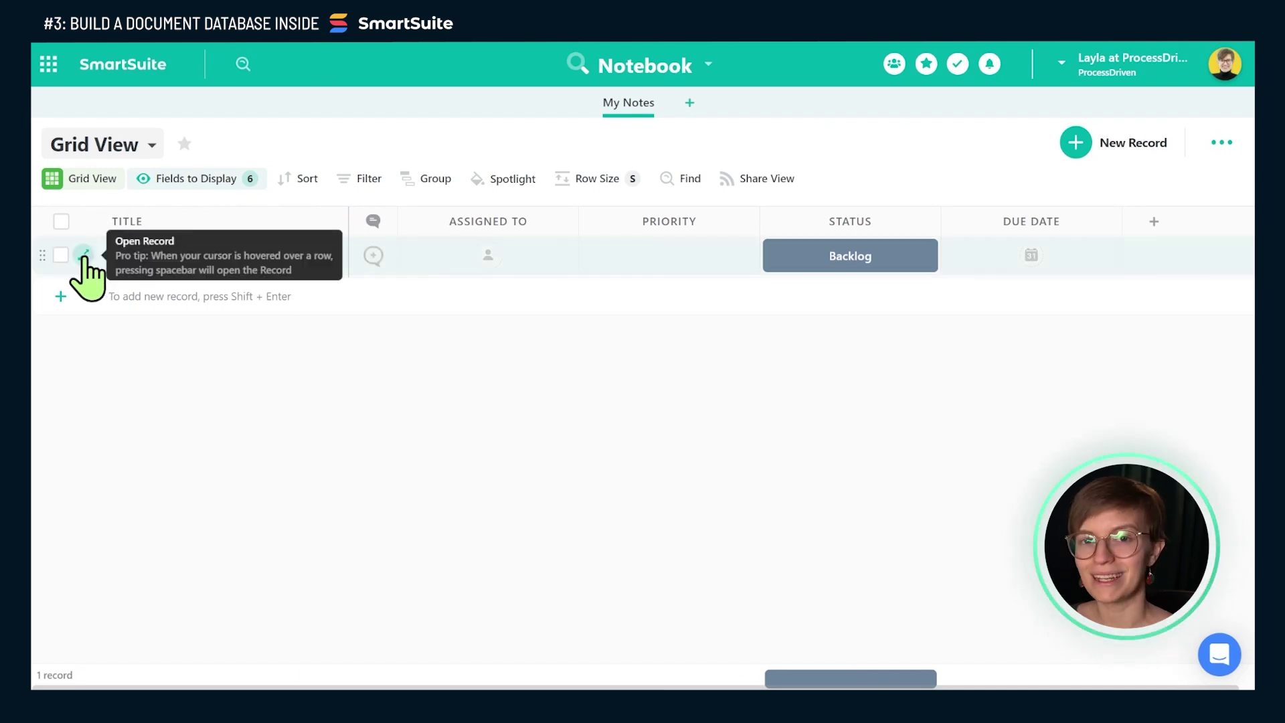
left_click(83, 255)
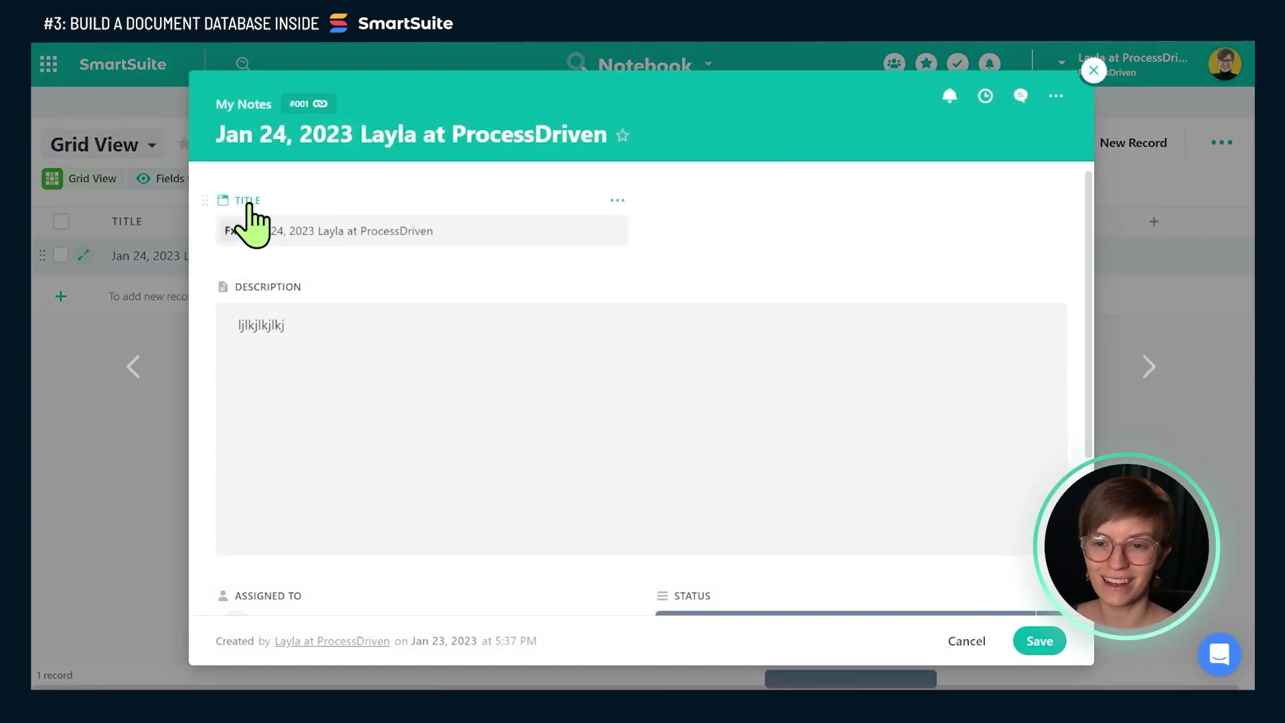
left_click(249, 203)
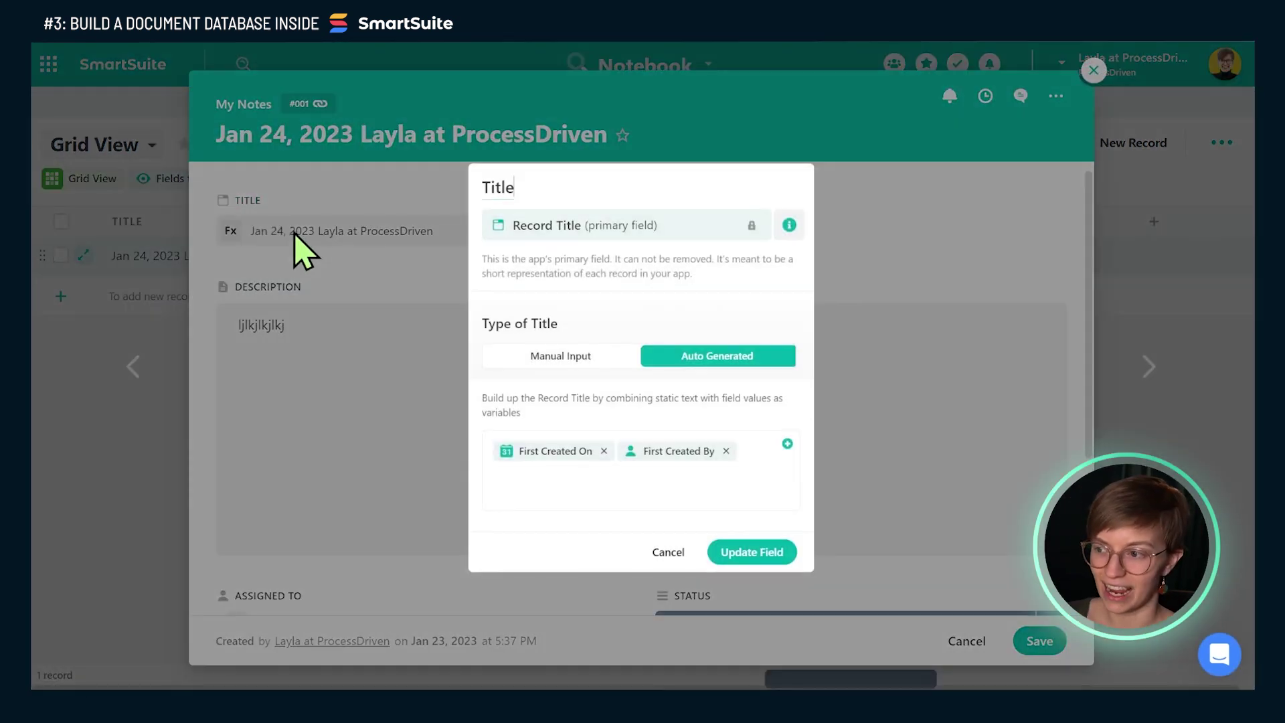
double_click(497, 188)
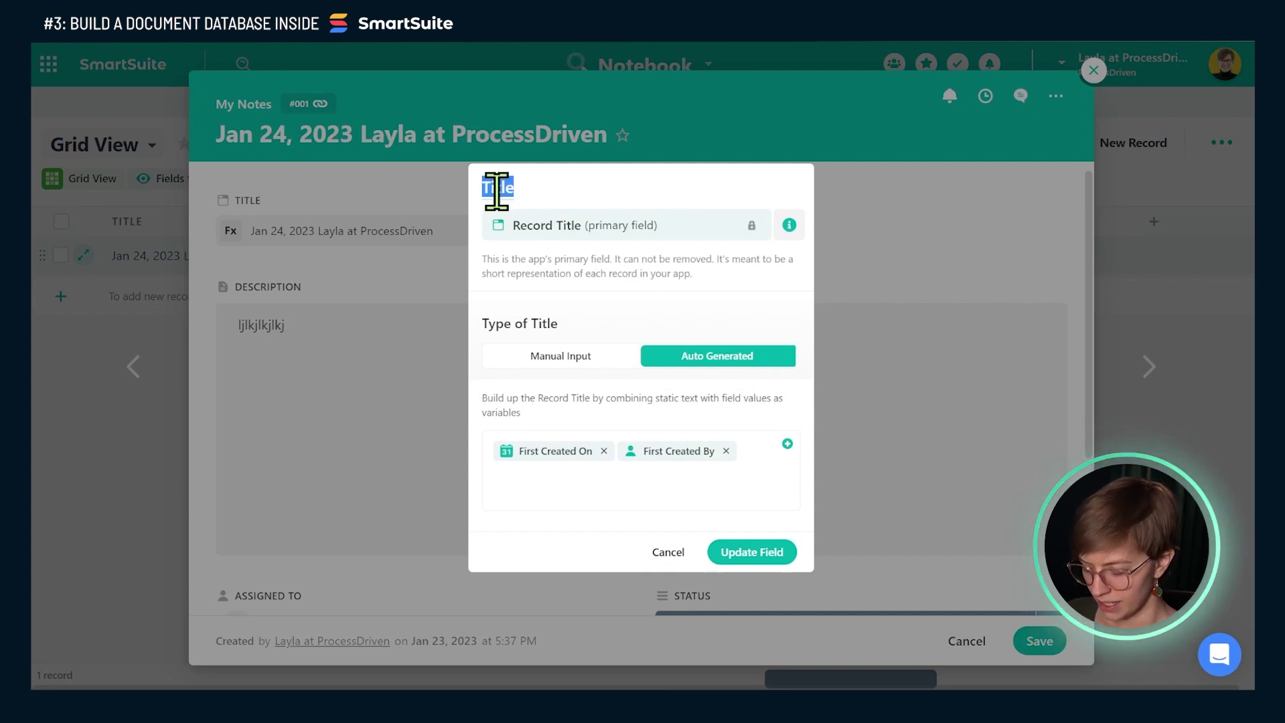
type("Date of Entry")
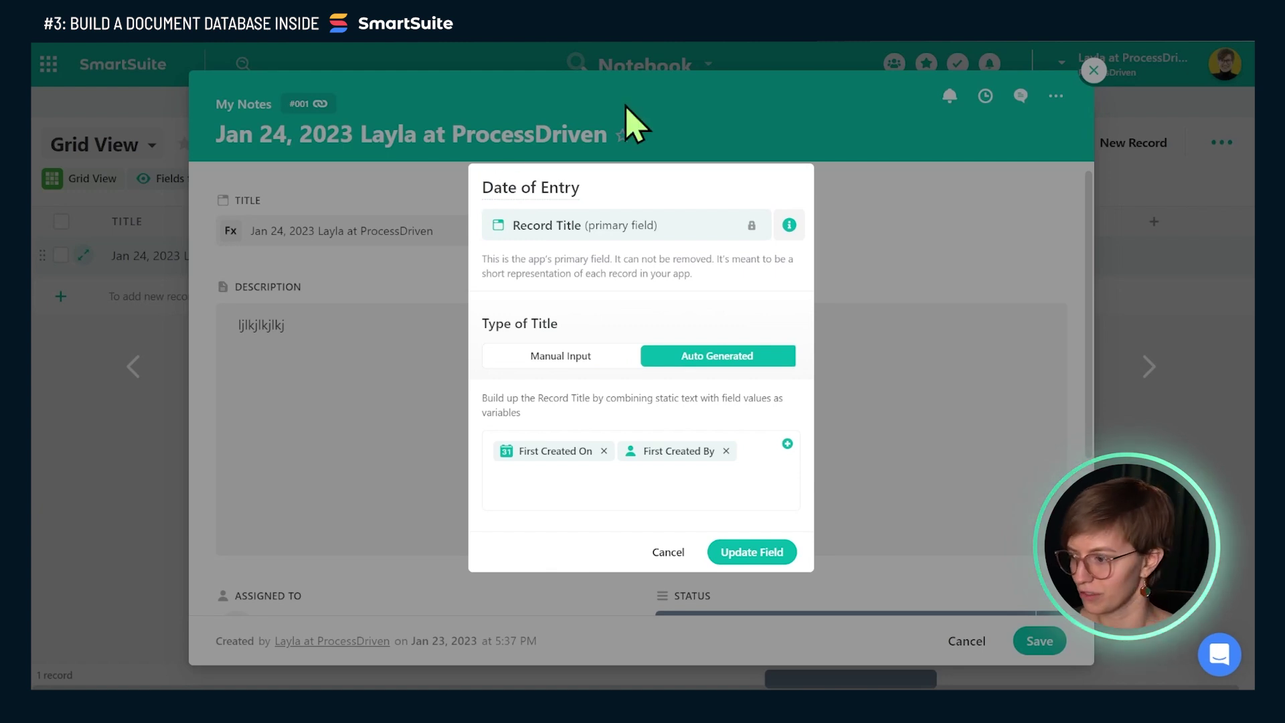
left_click(747, 553)
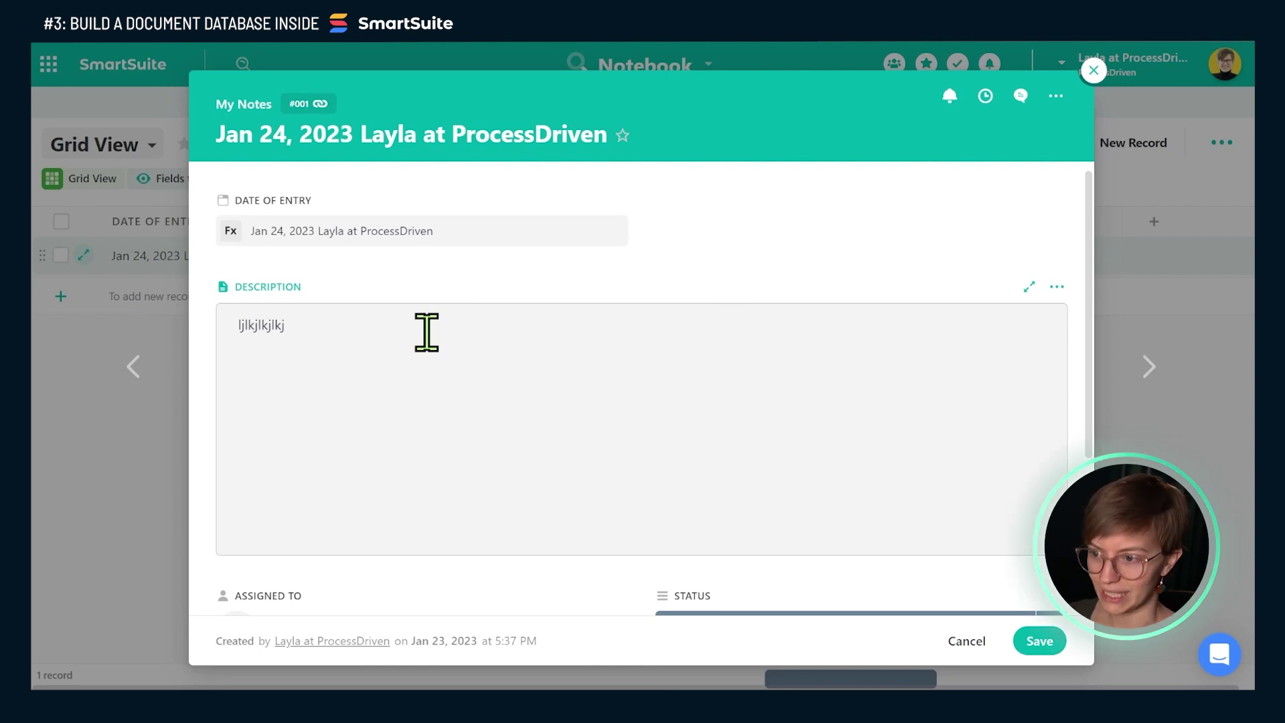
Step: Delete the Due Date and Assigned To fields from the My Notes record, confirming each deletion
scroll(414, 304, "down", 3)
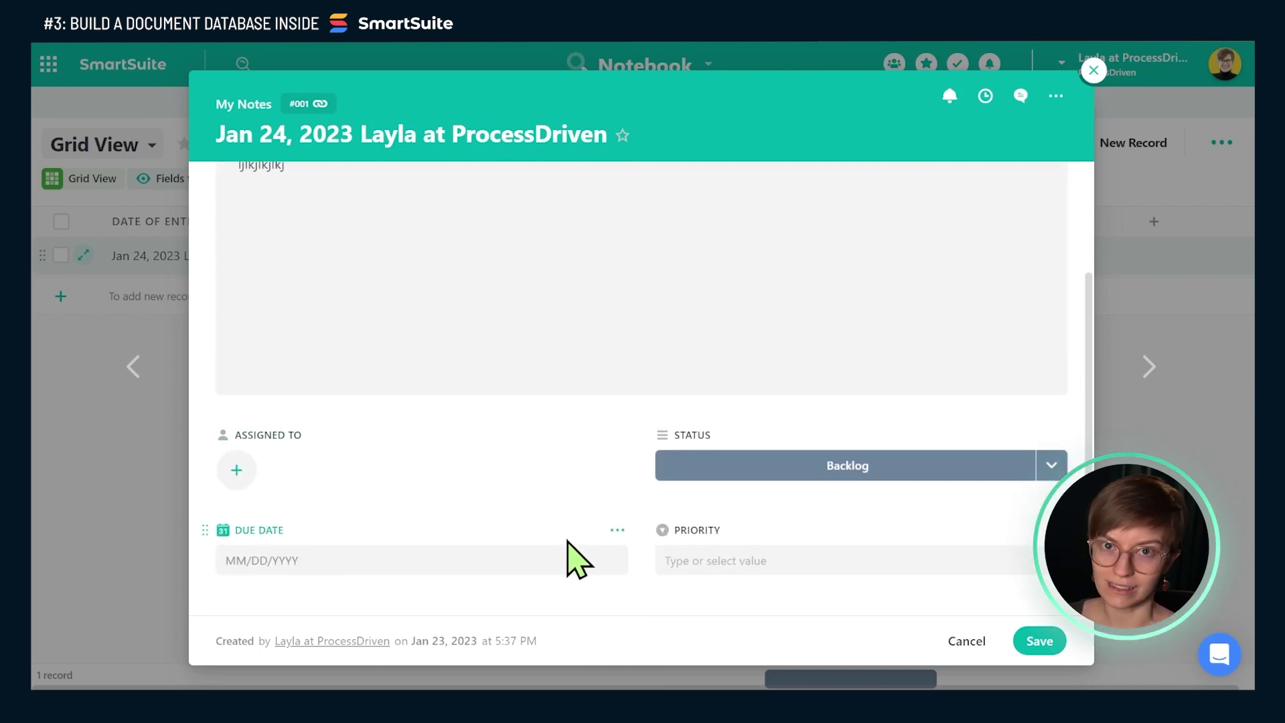
left_click(617, 531)
left_click(594, 484)
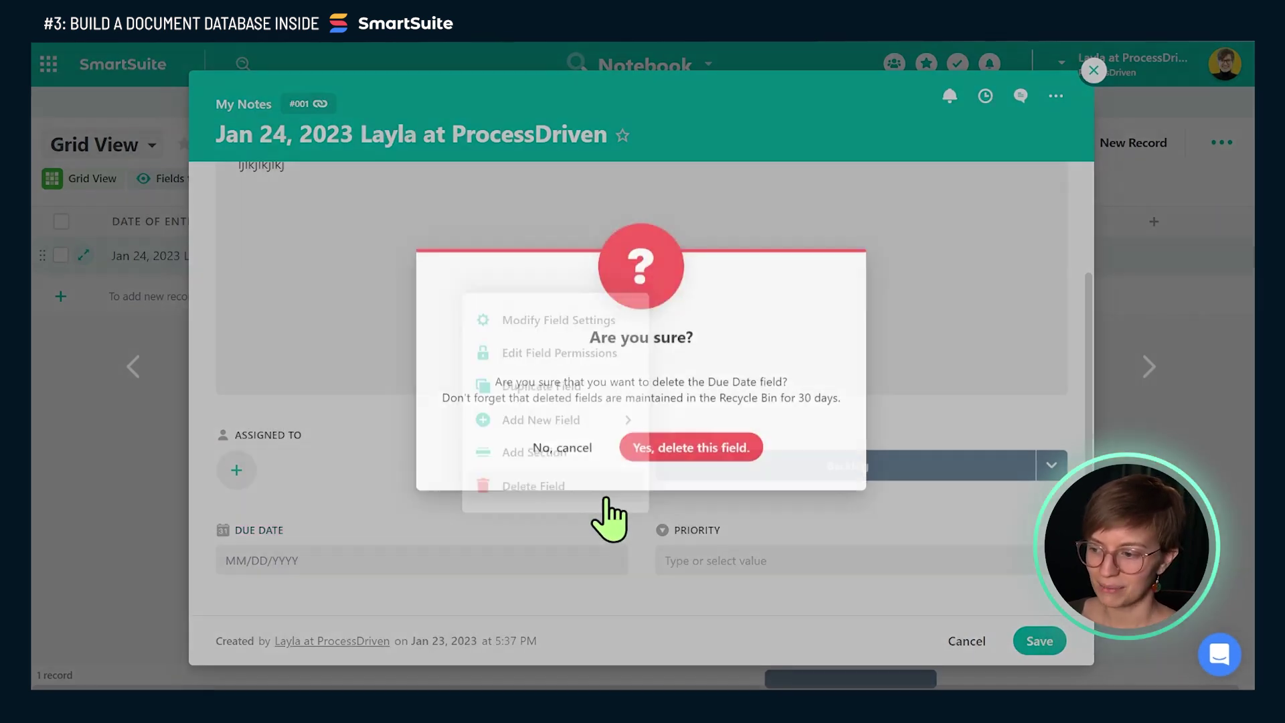
left_click(658, 449)
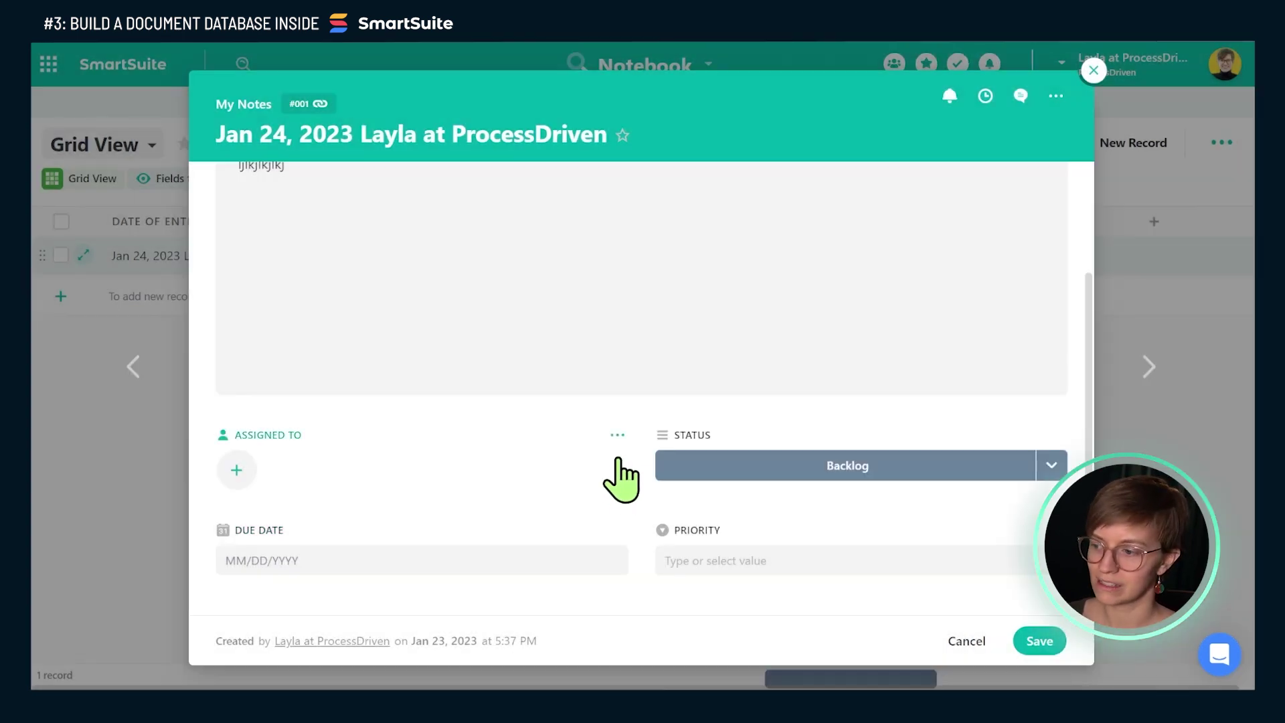
left_click(617, 438)
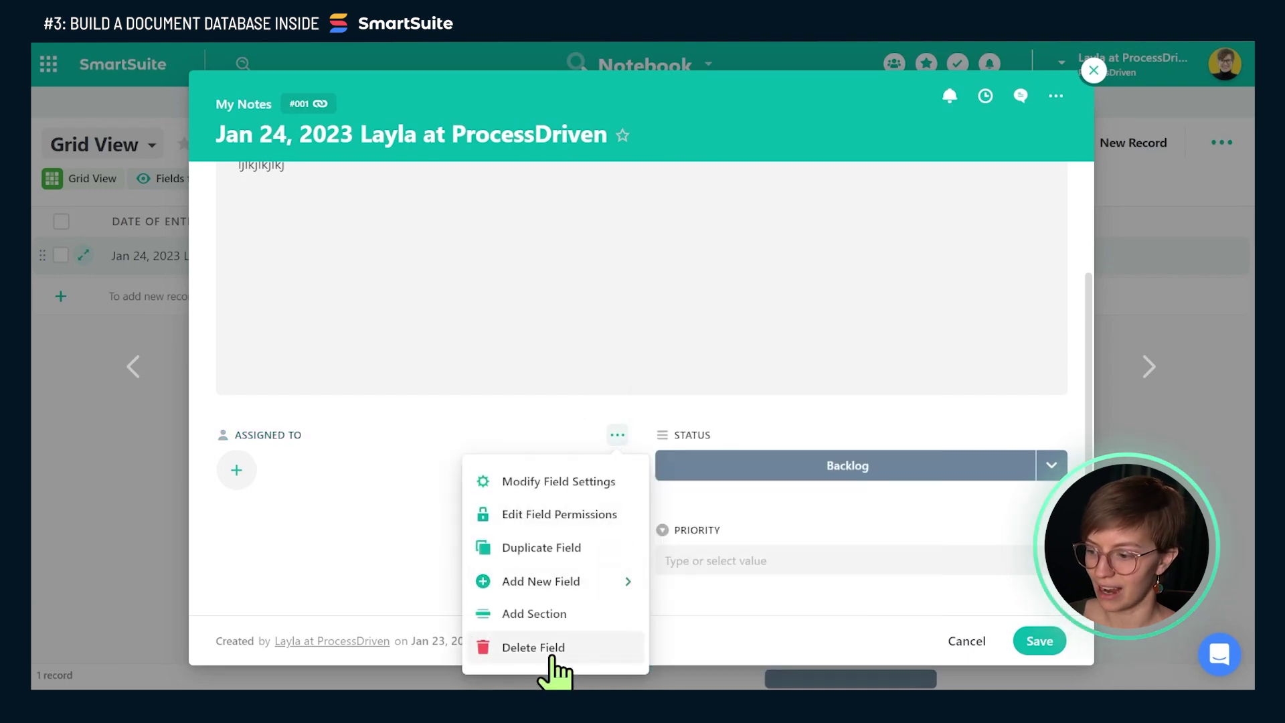
left_click(548, 653)
left_click(641, 455)
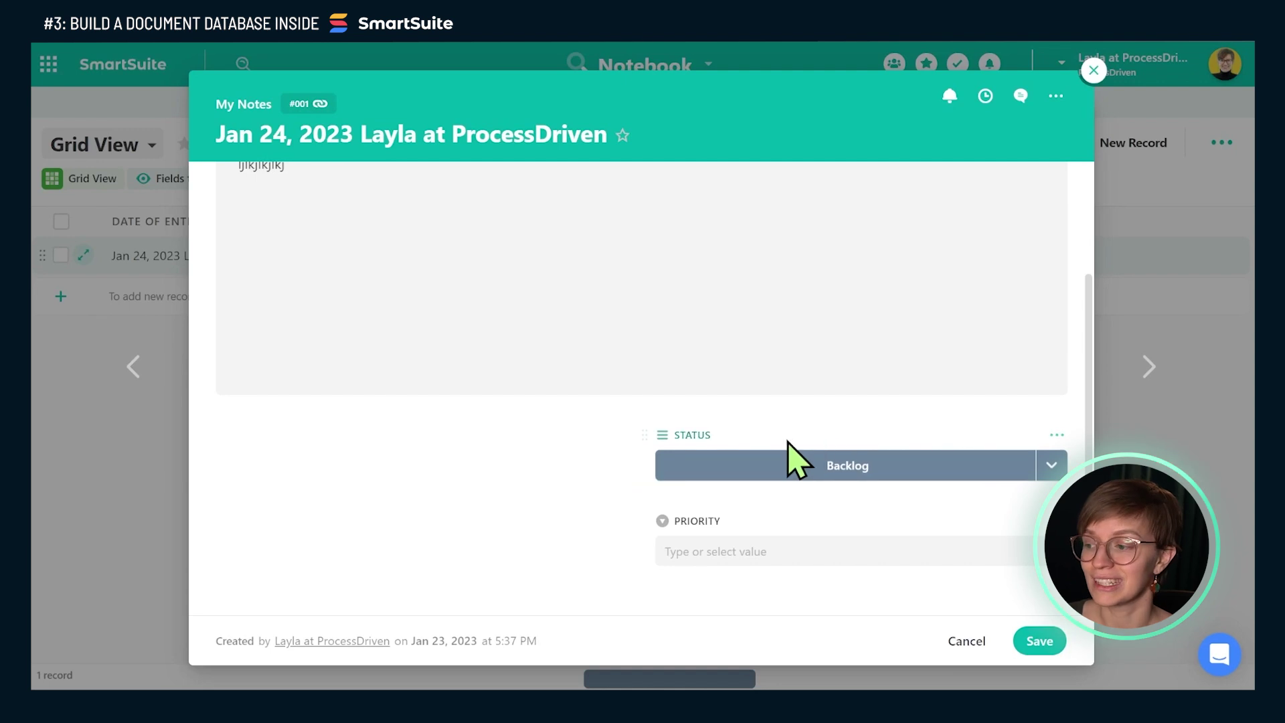
Step: Switch off the record's Processed? toggle and clear the placeholder text from its Description field
scroll(1054, 449, "up", 2)
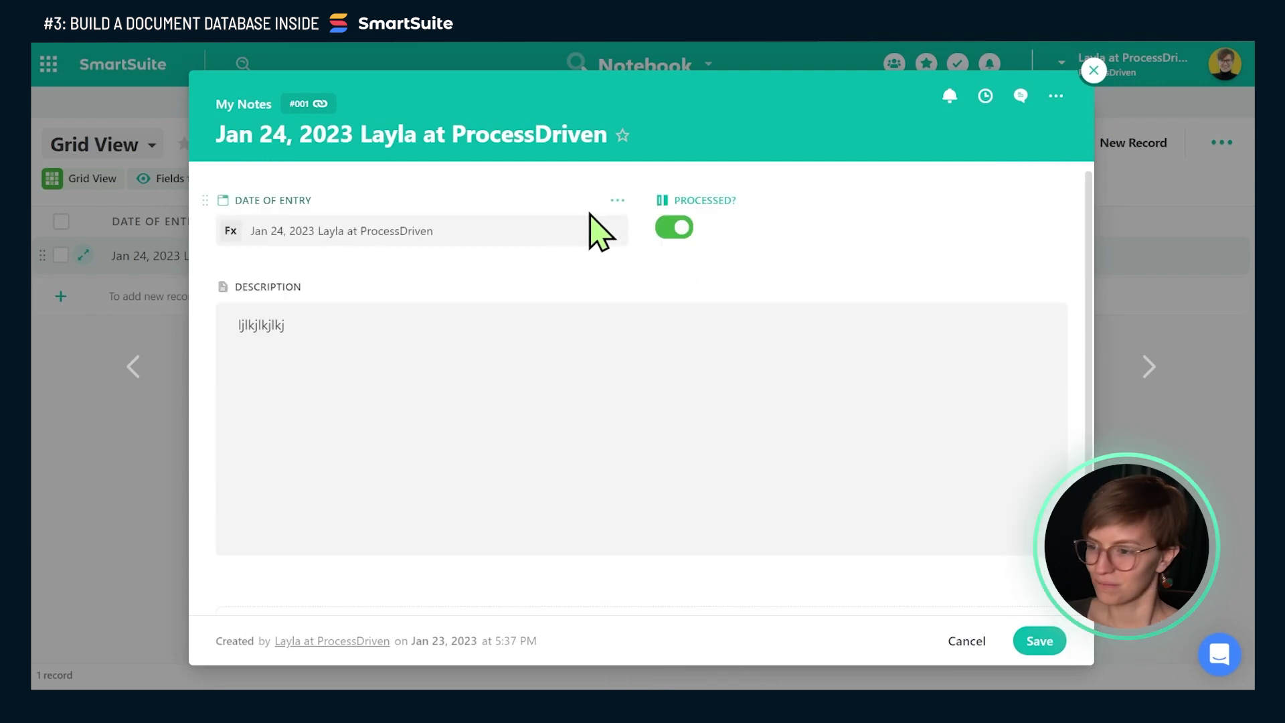
left_click(666, 228)
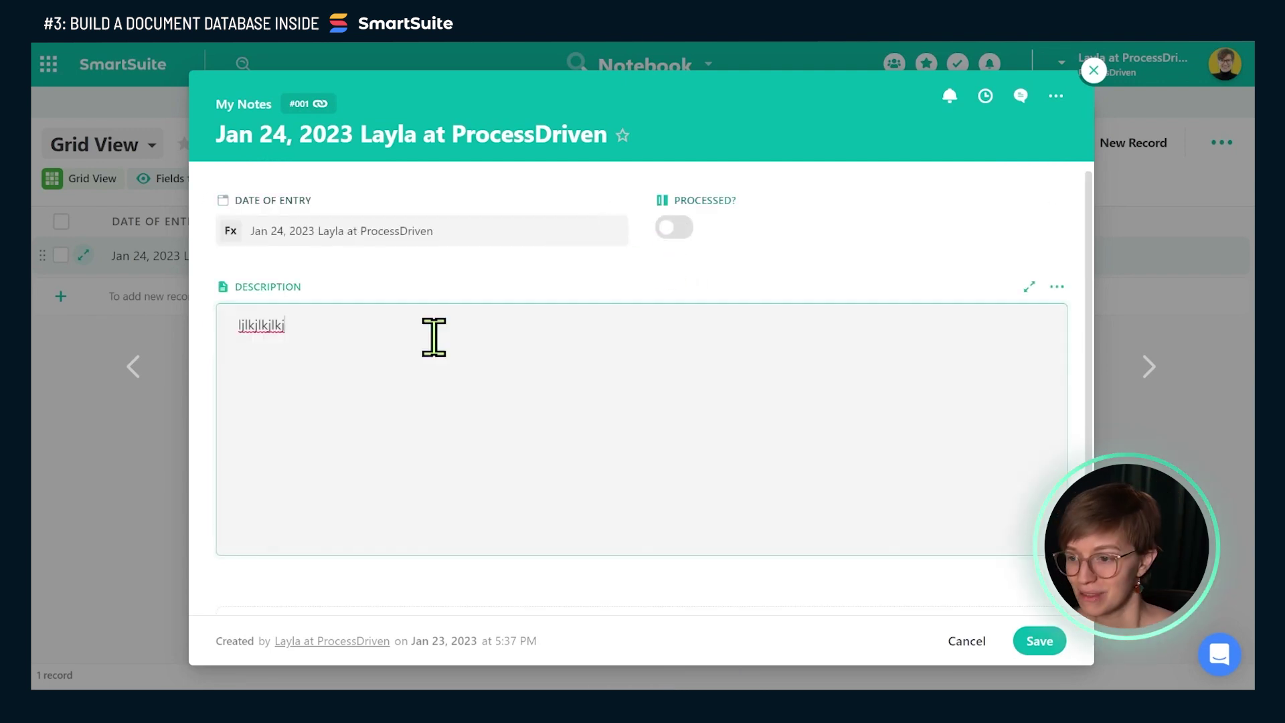
left_click_drag(431, 335, 192, 335)
key("BackSpace")
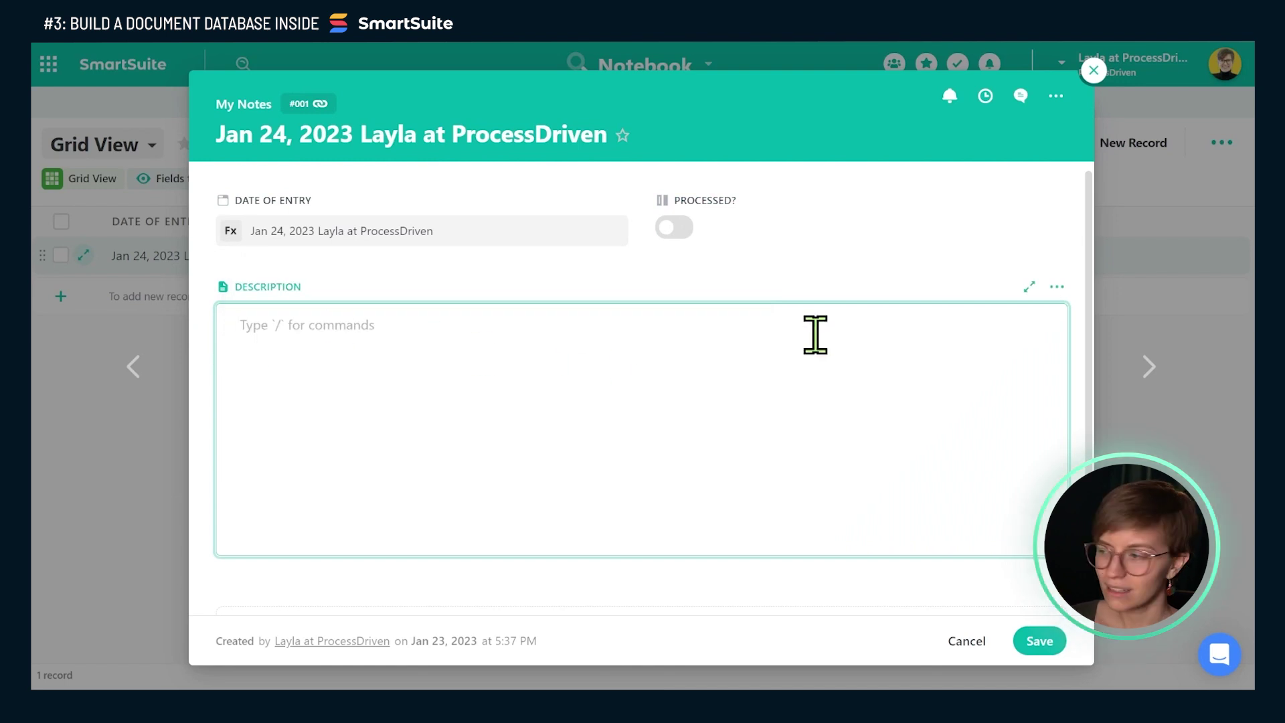
Step: Open the Description field's default text settings and begin the template with a NOTES: line followed by blank lines
left_click(1057, 287)
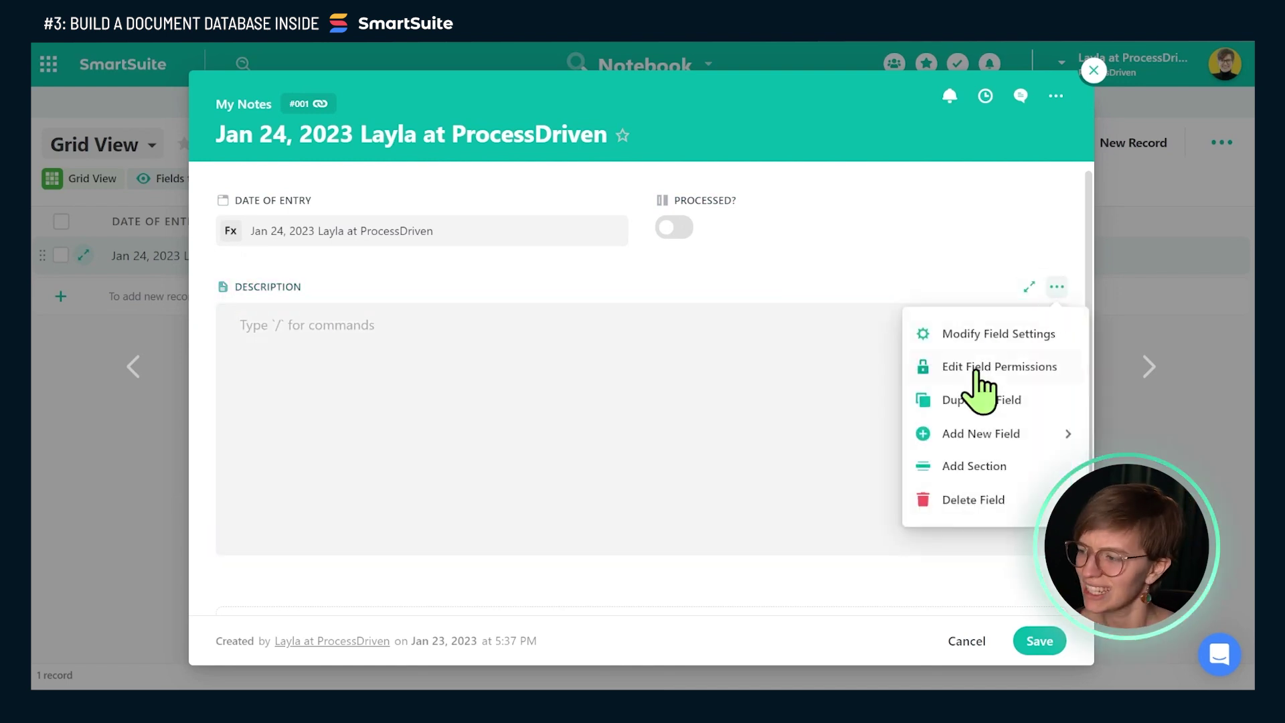
left_click(957, 335)
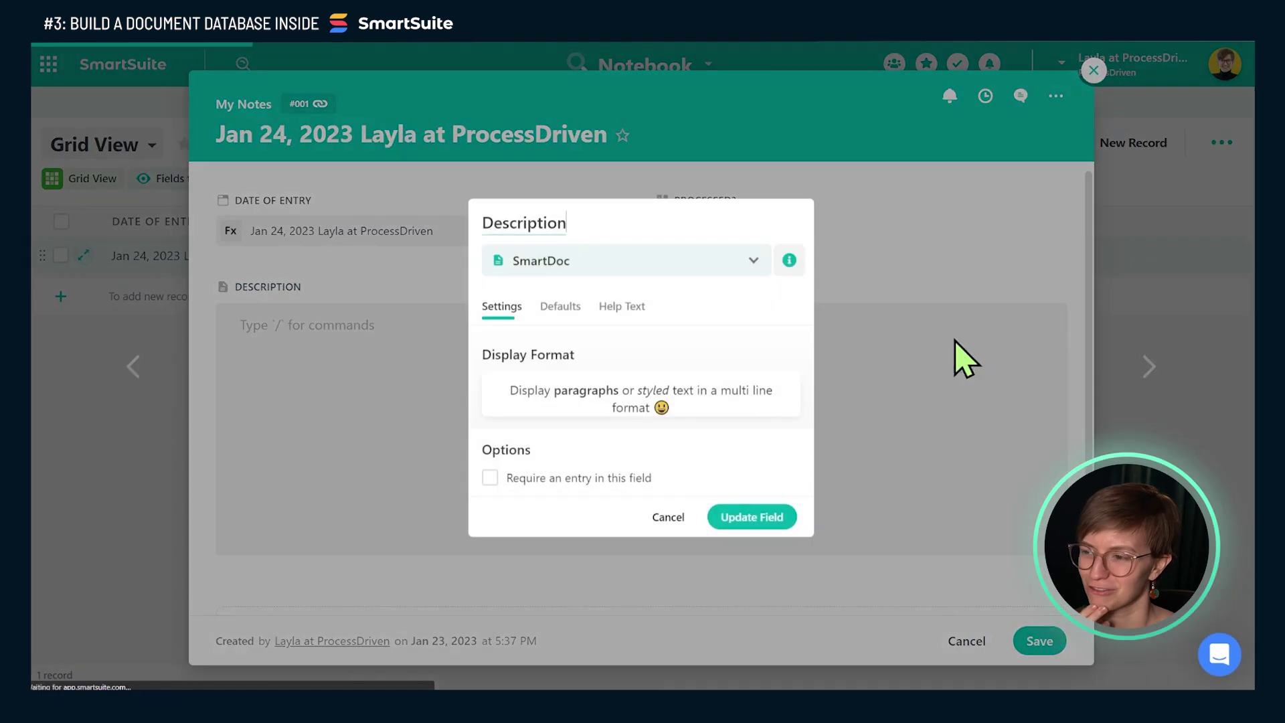
left_click(563, 306)
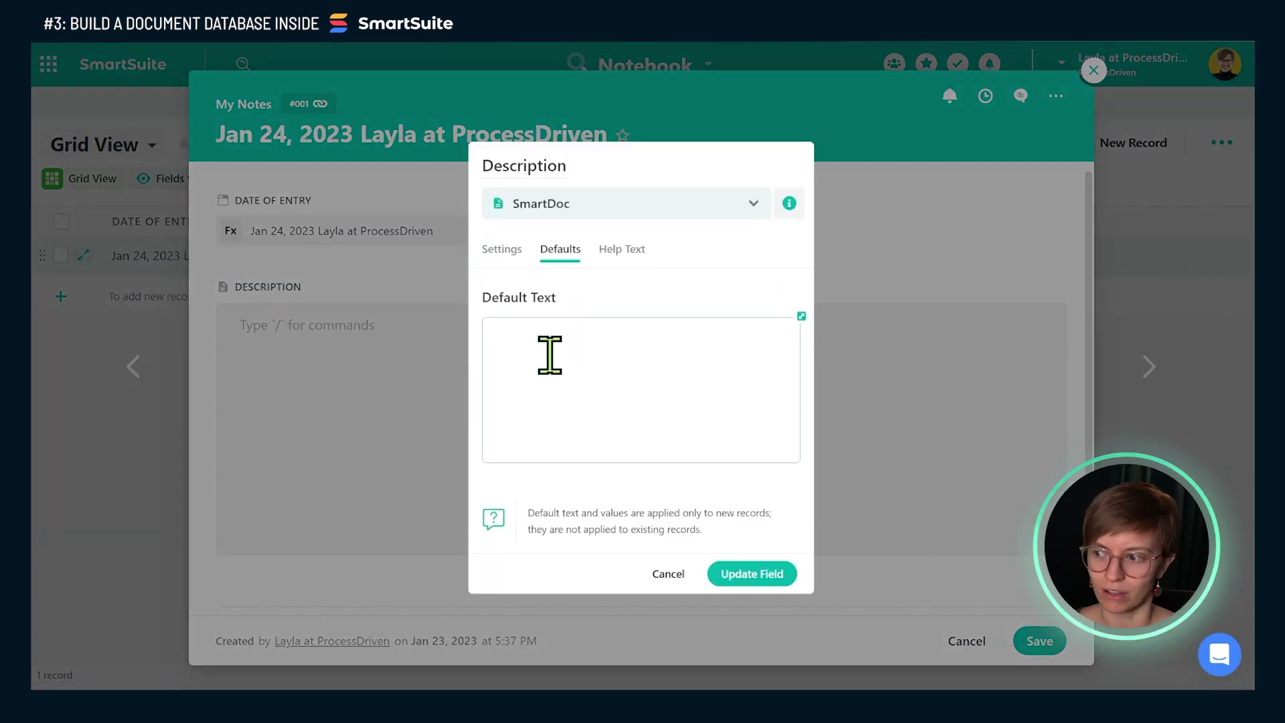
left_click(544, 357)
type("NOTES")
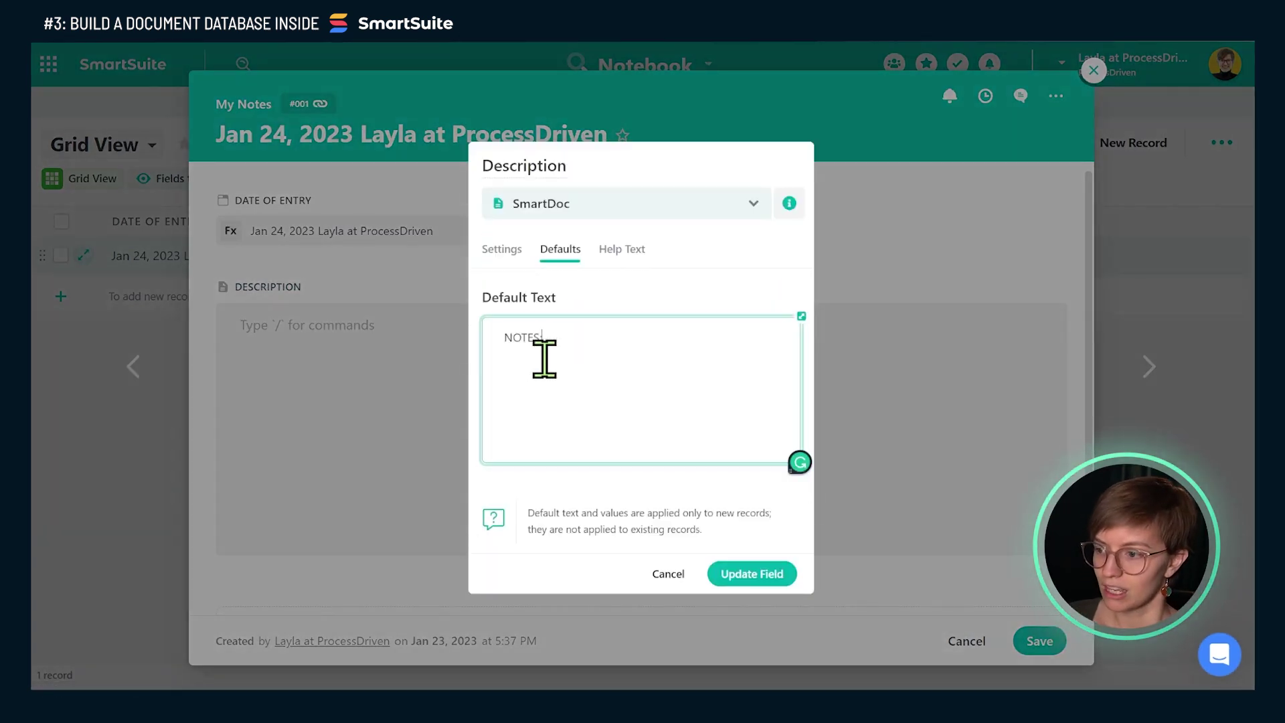
type(":")
key("Return")
key("Return")
key("Return")
Step: Add KEY TAKEAWAYS: and TO PROCESS: lines to the Description field's default text, separated by blank lines
type("KEY TAKE")
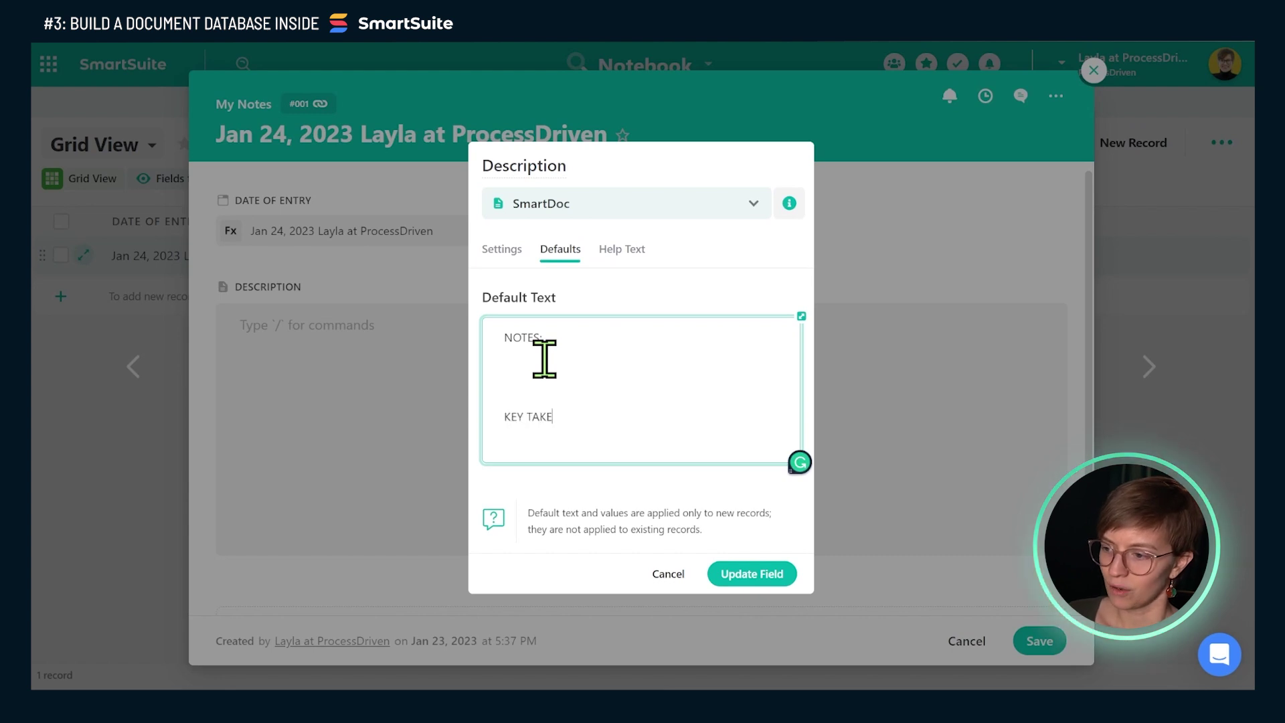
type("AWAYS:")
key("Return")
key("Return")
key("Return")
type("TO PROCESS:")
Step: Style the NOTES:, KEY TAKEAWAYS: and TO PROCESS: lines as Heading 5 and update the Description field
left_click_drag(582, 494, 474, 493)
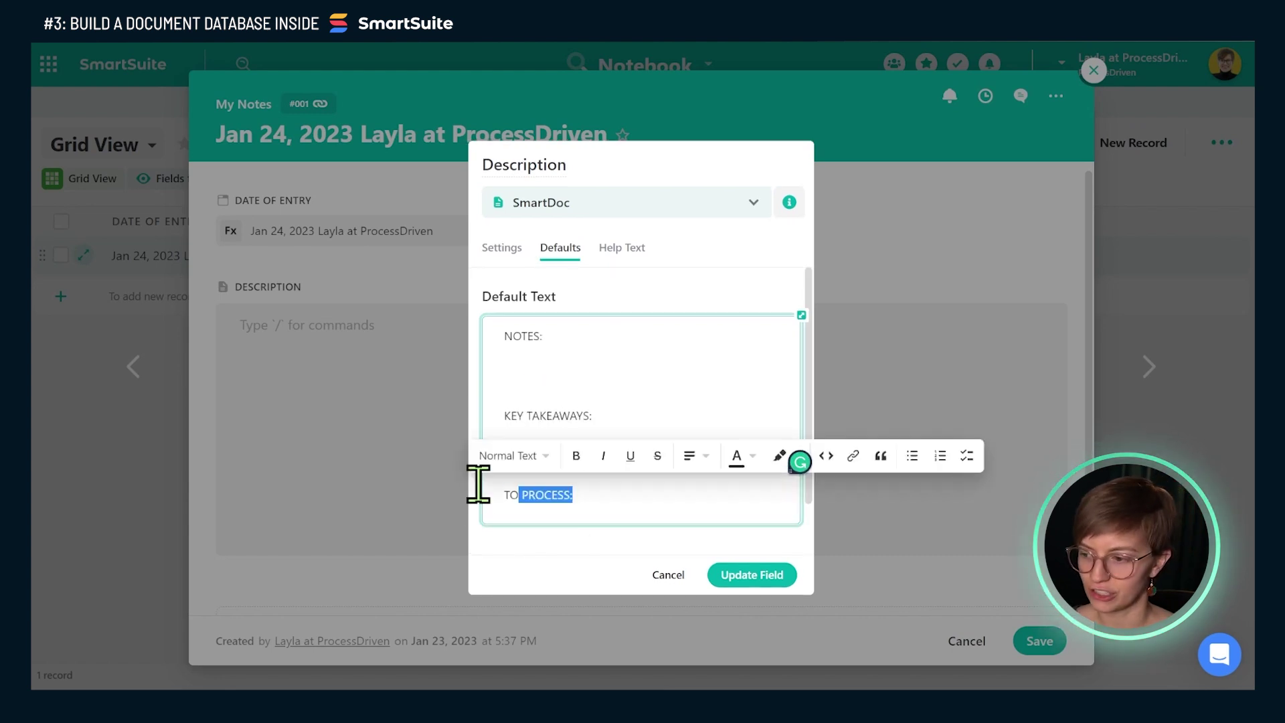
left_click(576, 457)
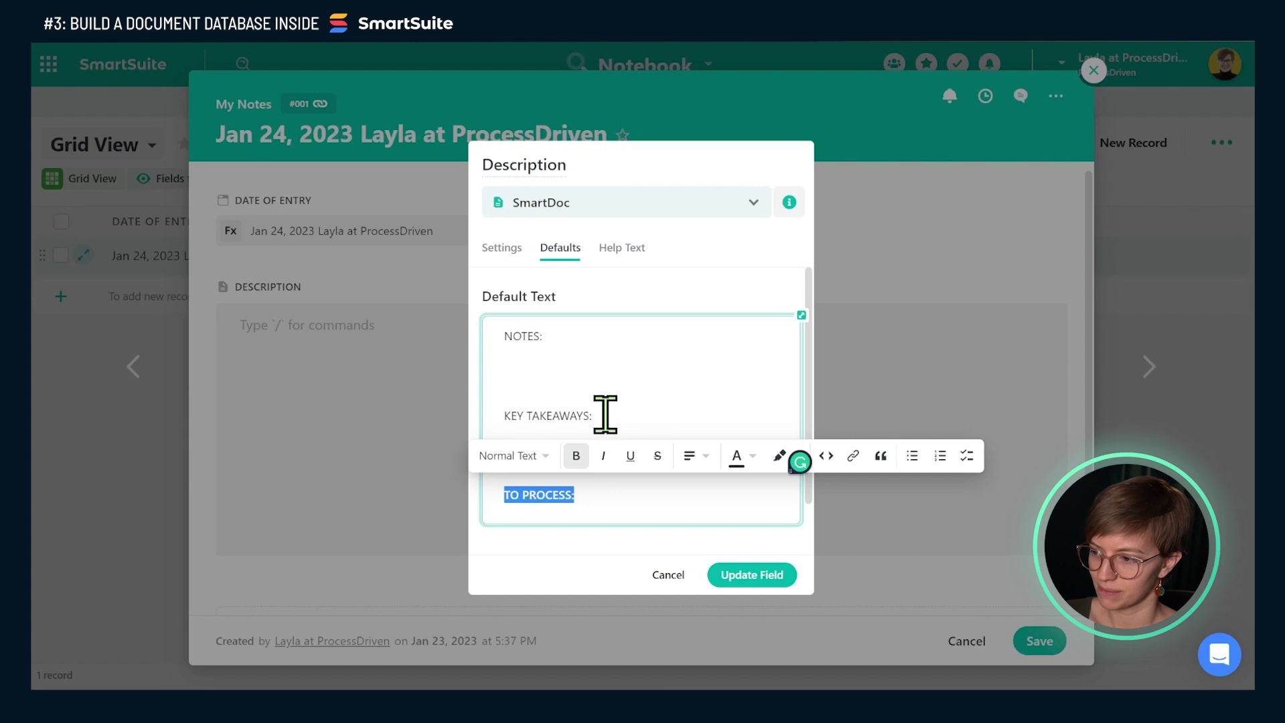
left_click_drag(604, 416, 493, 405)
left_click(509, 376)
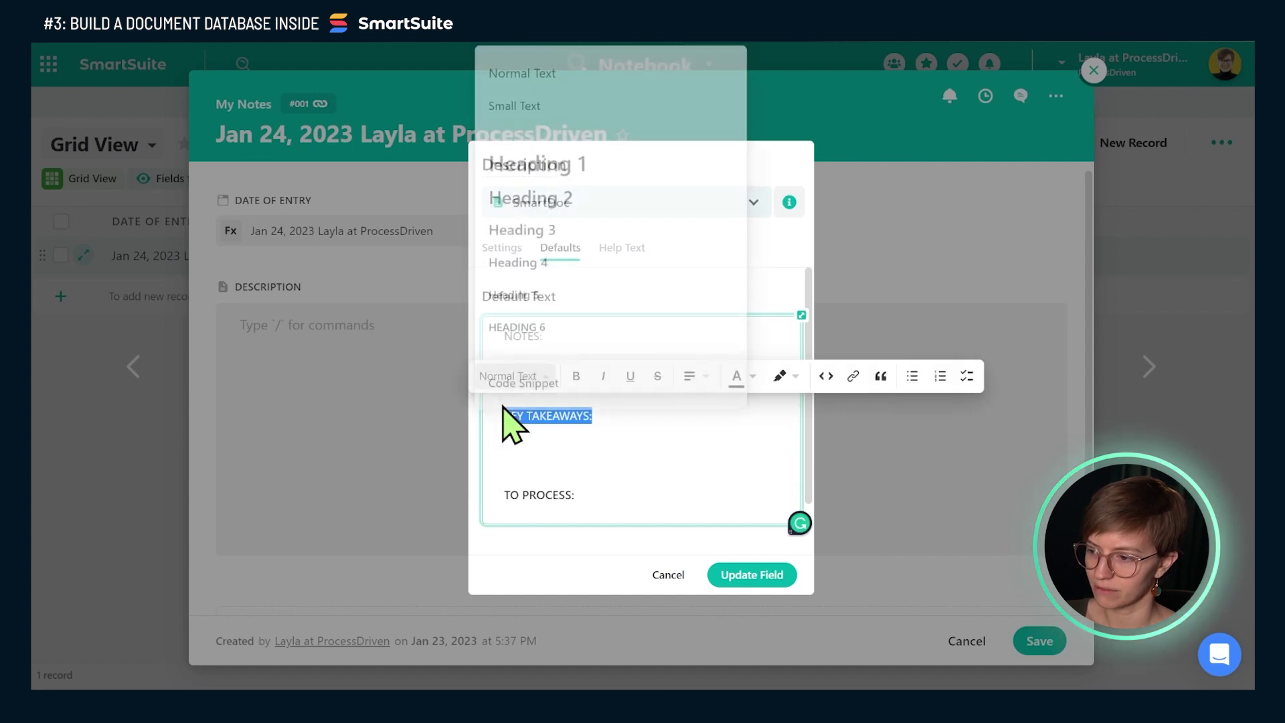
left_click(539, 279)
left_click_drag(564, 324, 493, 324)
left_click(509, 298)
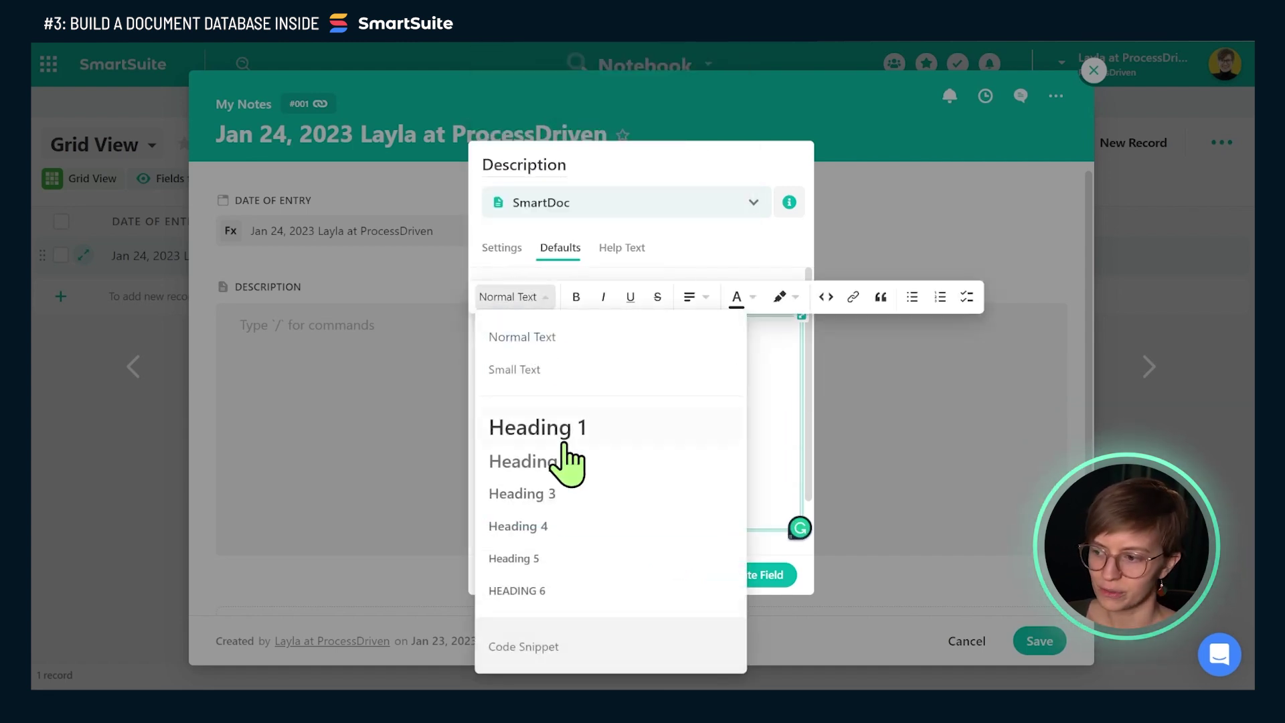
left_click(548, 558)
left_click_drag(579, 506, 506, 509)
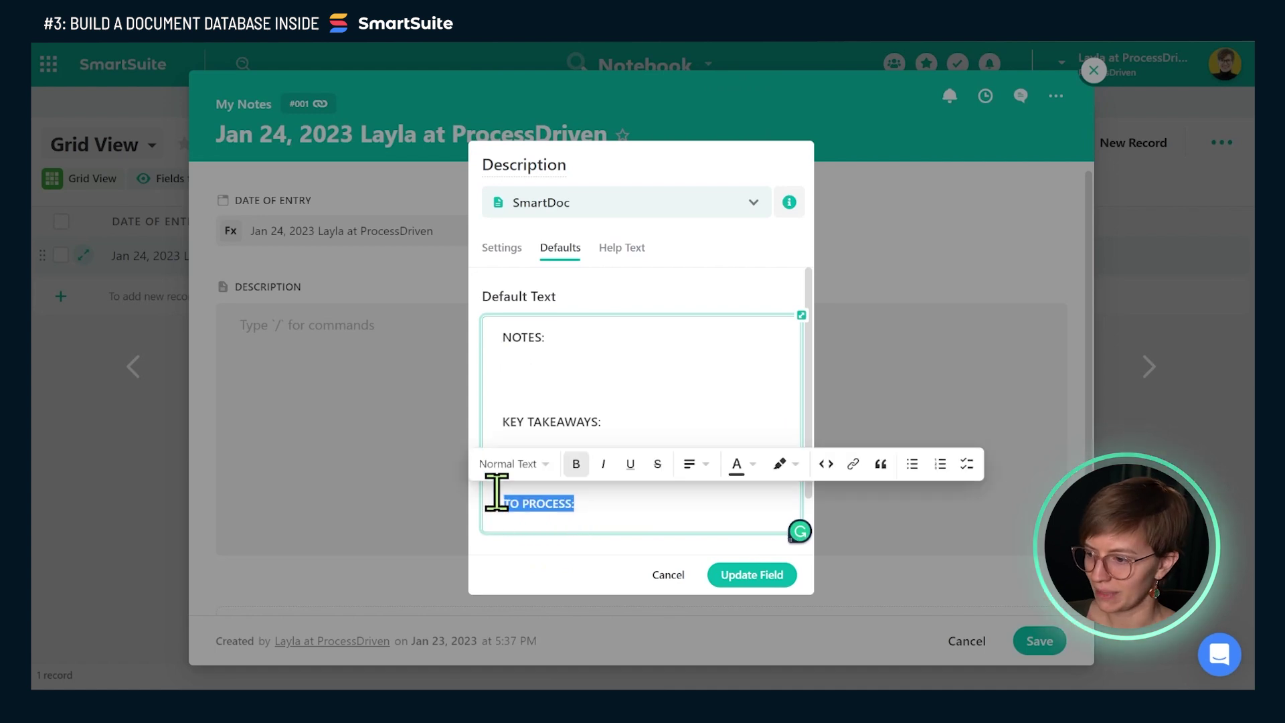
left_click(500, 465)
left_click(516, 301)
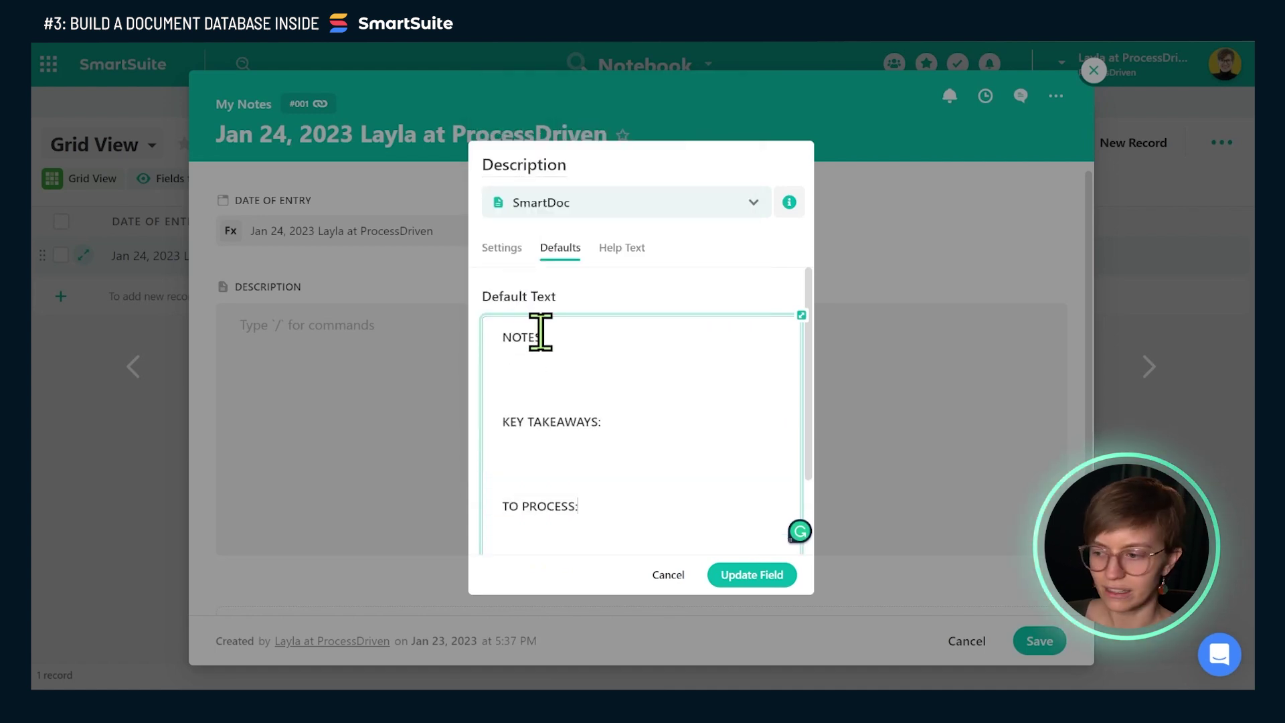
left_click(770, 589)
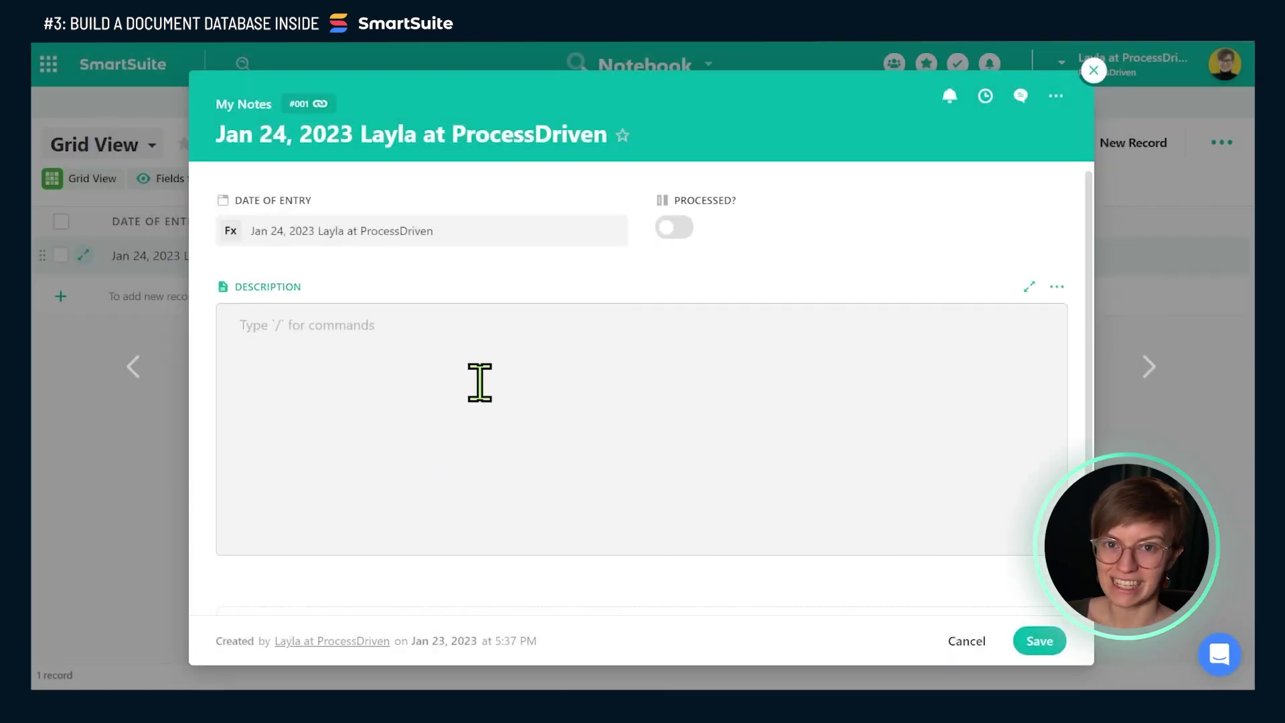
Step: Close the open record with its changes saved, and save a new My Notes record that uses the default note template
left_click(1093, 70)
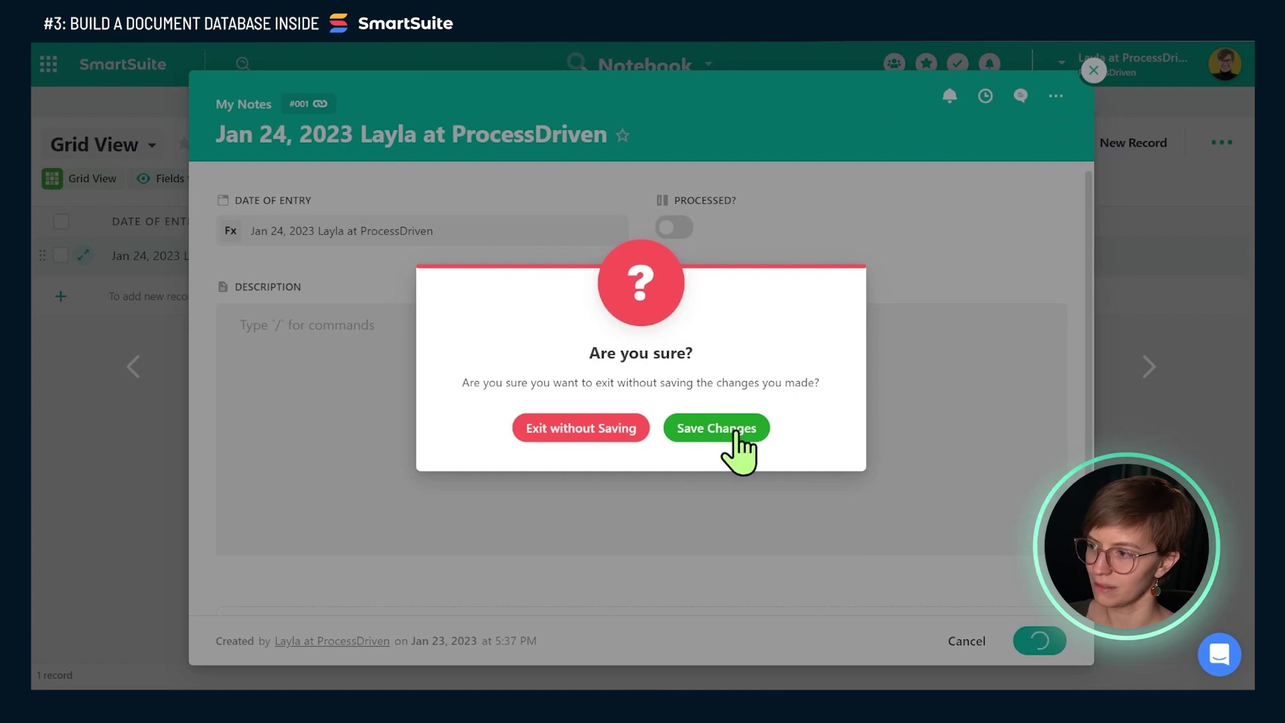
left_click(738, 438)
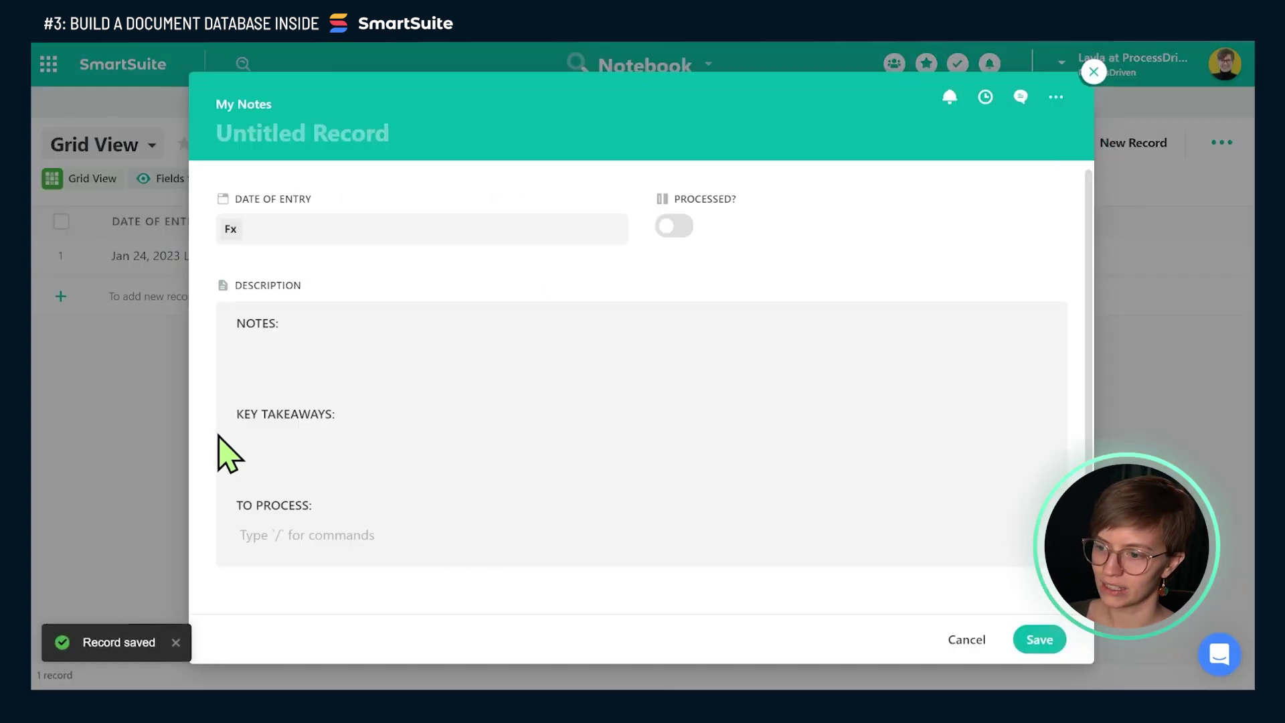
left_click(230, 368)
key("BackSpace")
key("BackSpace")
key("ctrl+z")
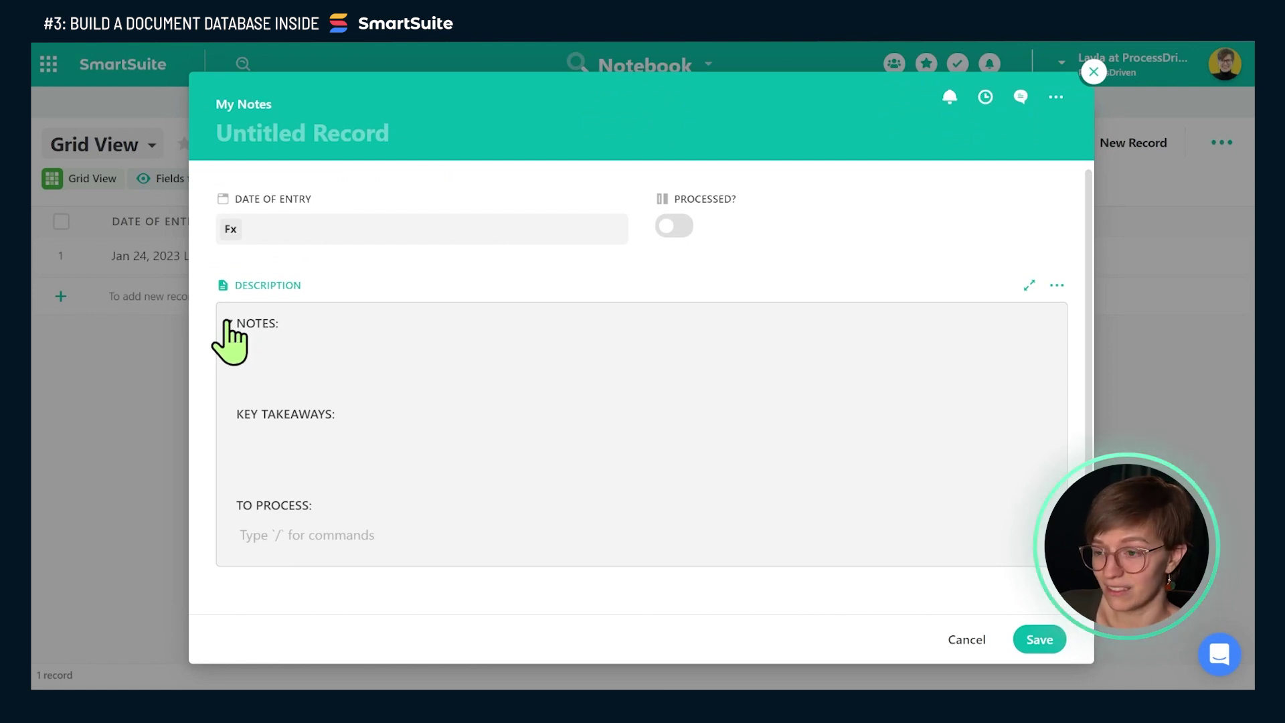
scroll(652, 343, "down", 1)
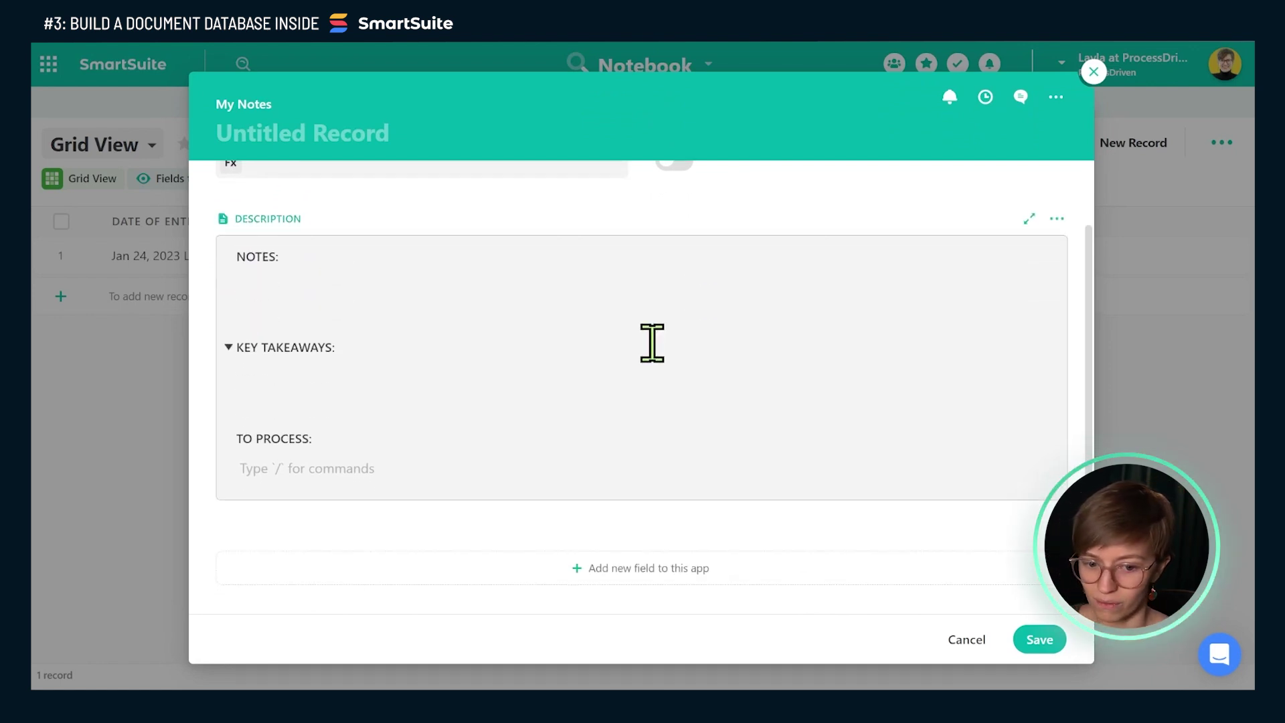
scroll(652, 343, "up", 1)
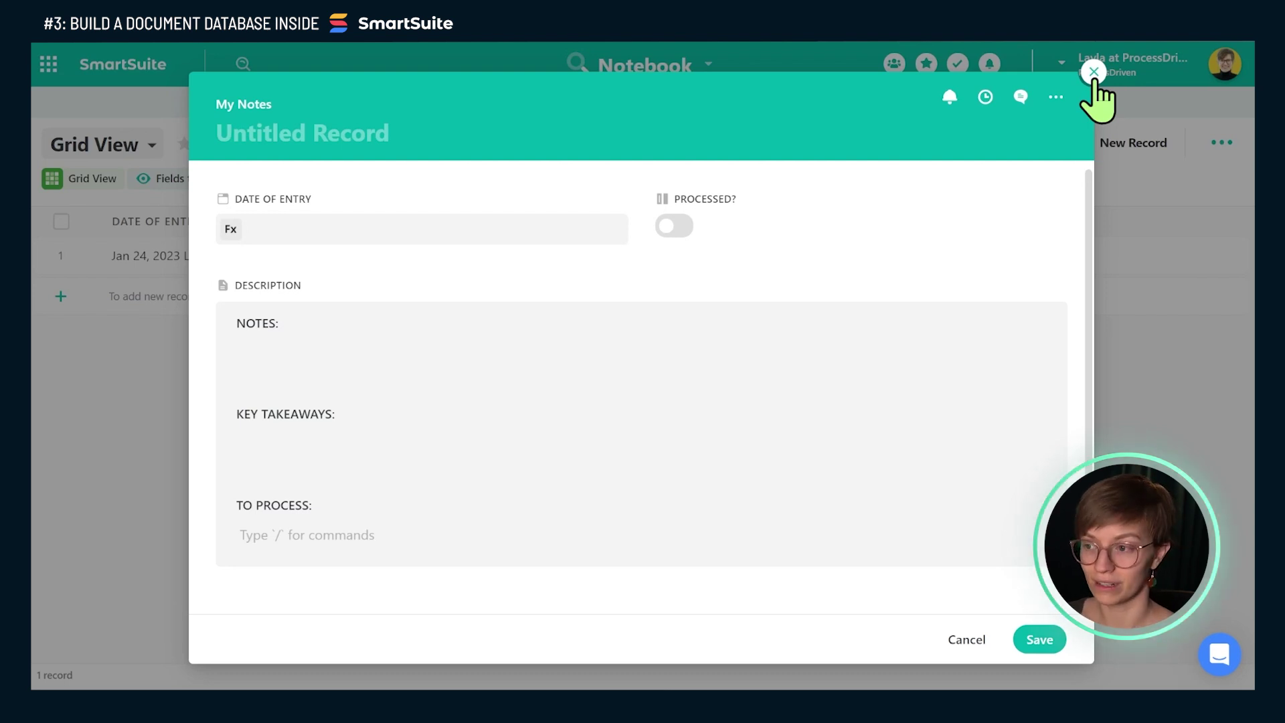
left_click(1037, 640)
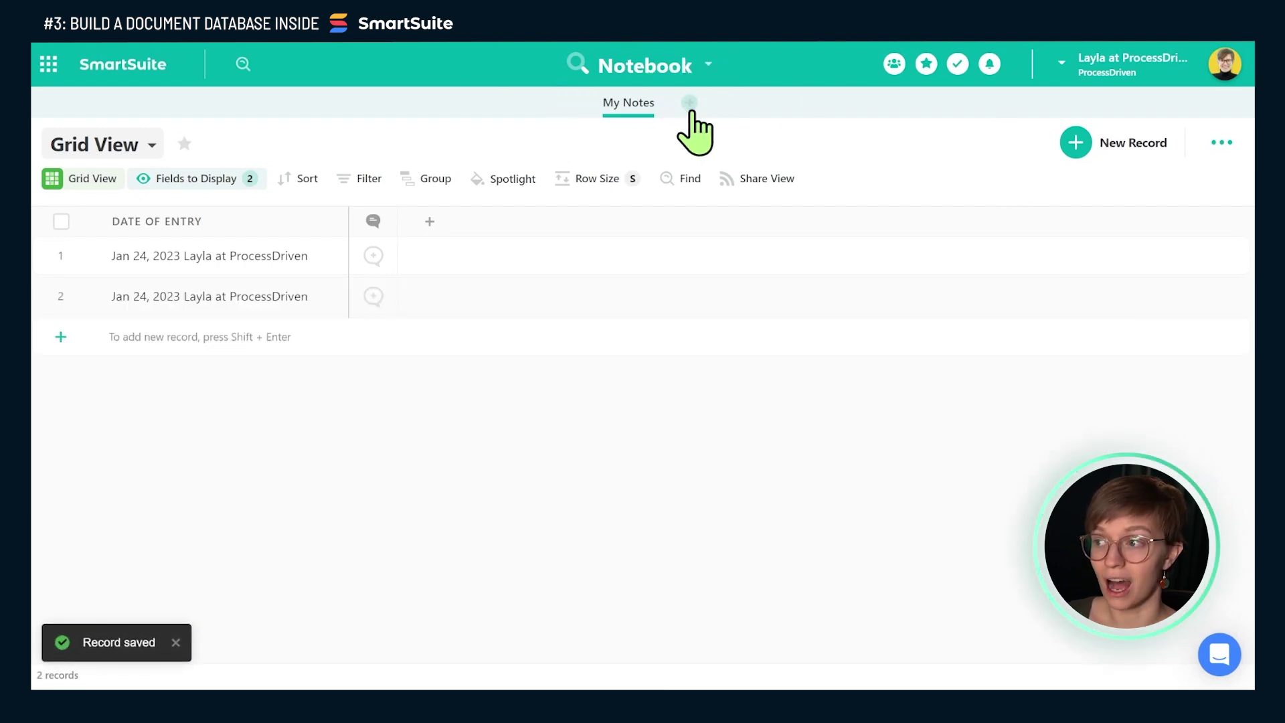
Step: Add a new app named Topics to the Notebook solution and return to My Notes
left_click(689, 102)
double_click(666, 102)
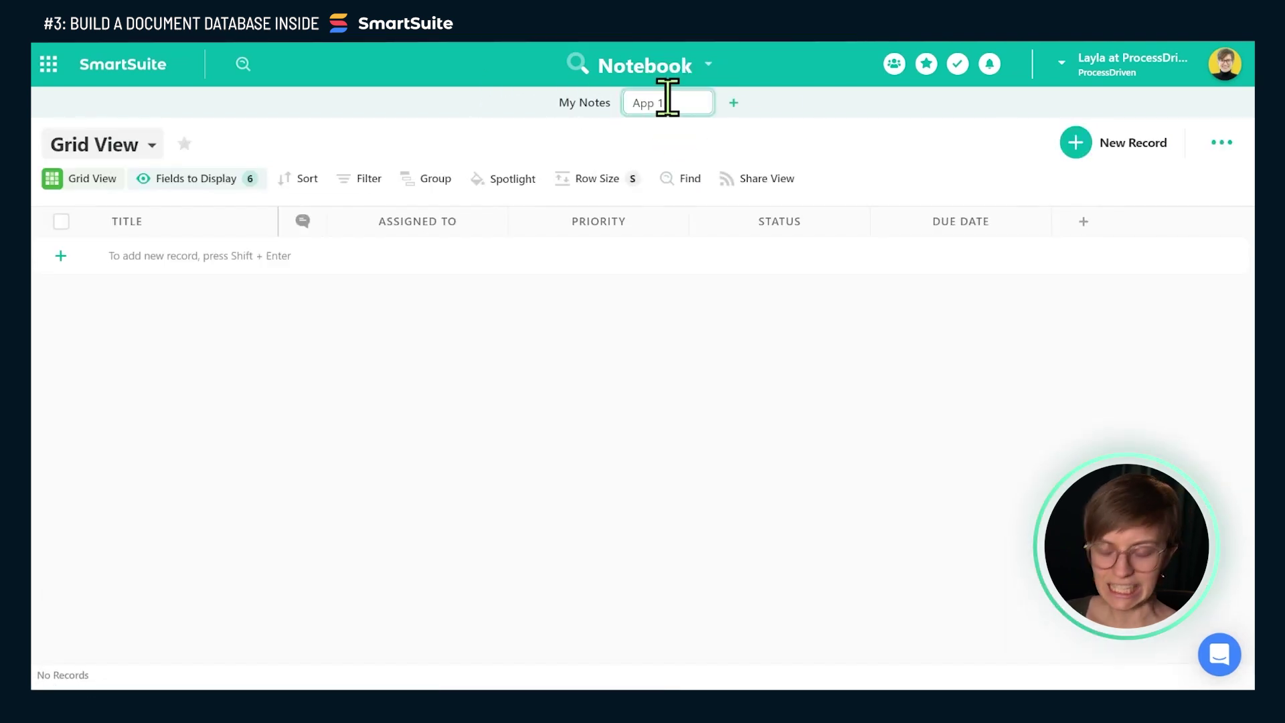
key("ctrl+a")
type("To")
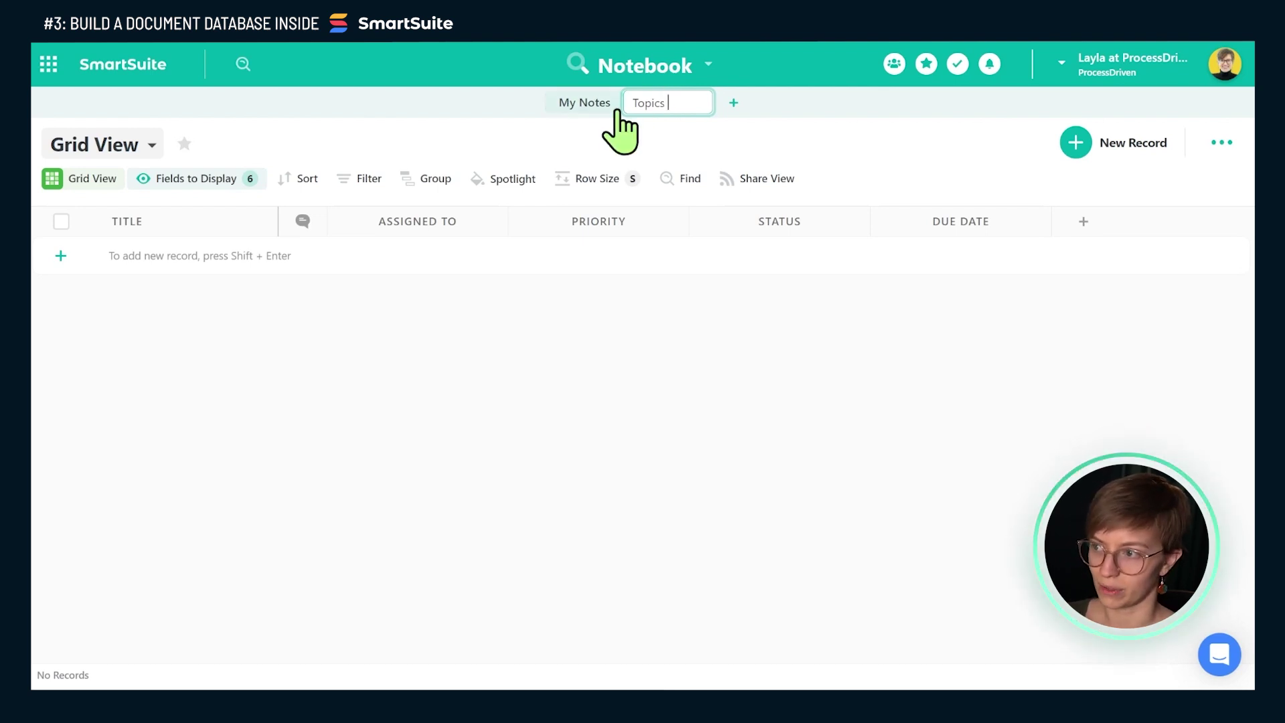
left_click(592, 103)
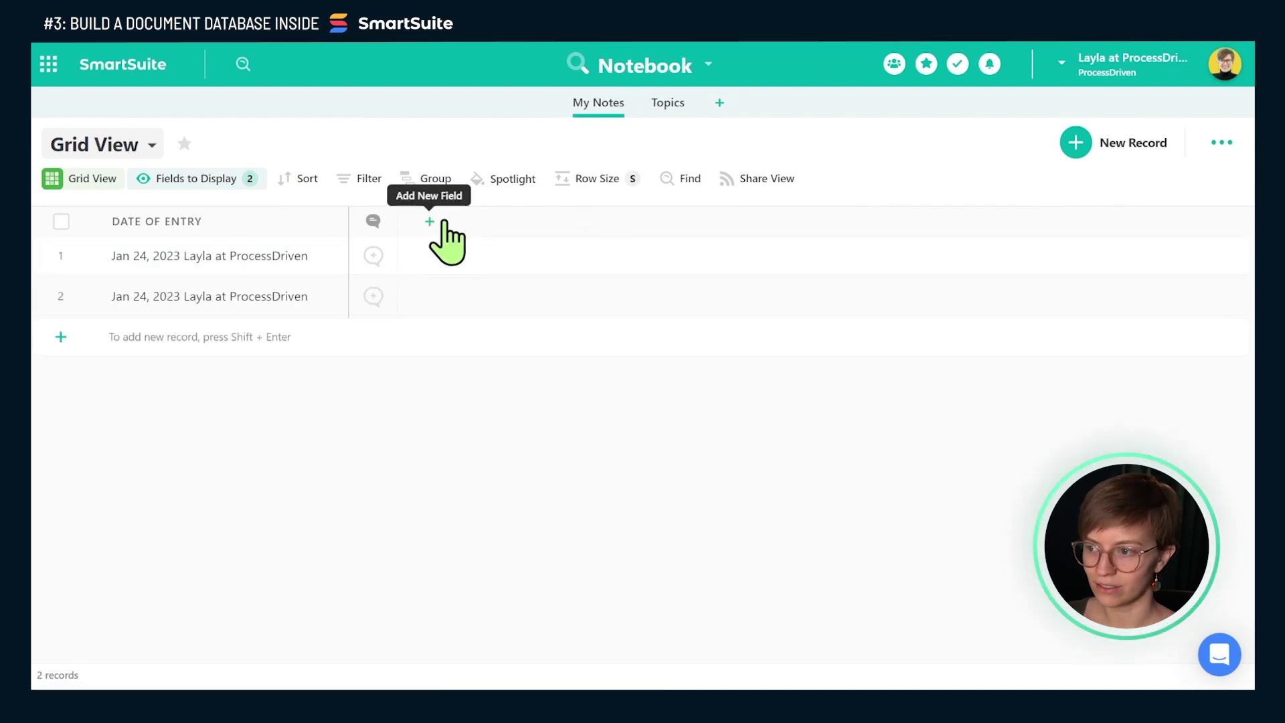
left_click(431, 223)
type("tag")
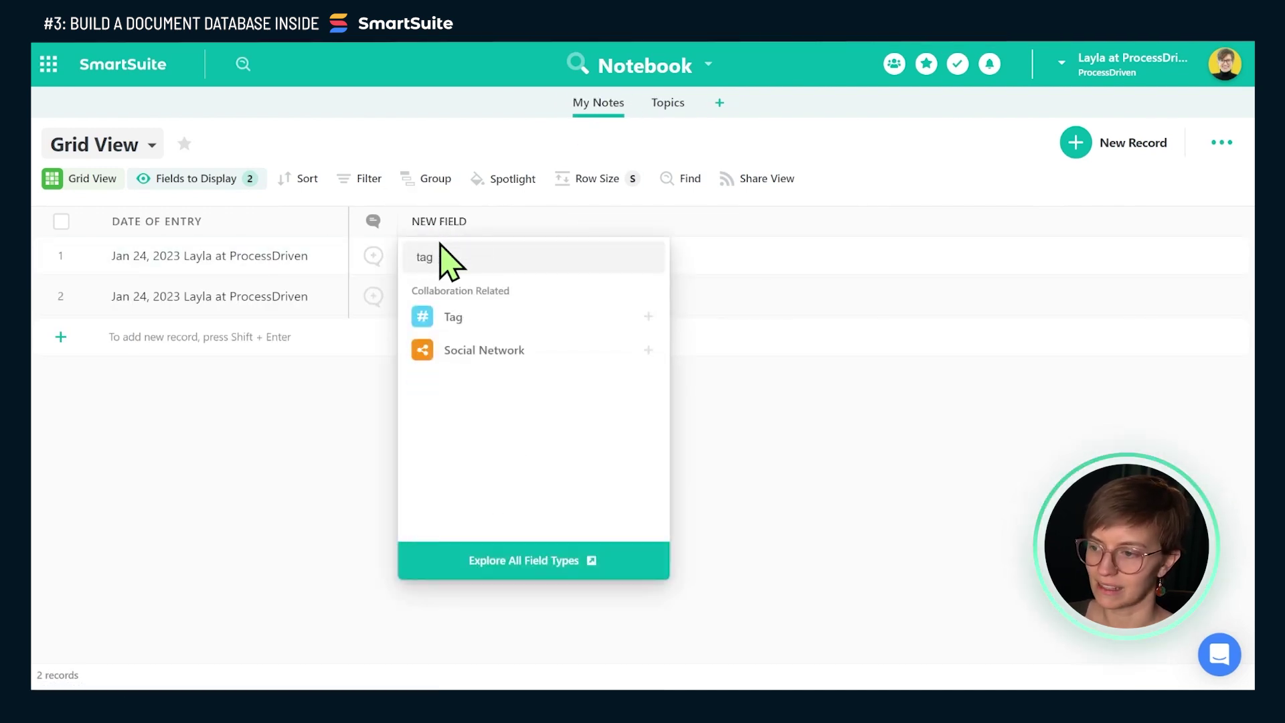
left_click(458, 320)
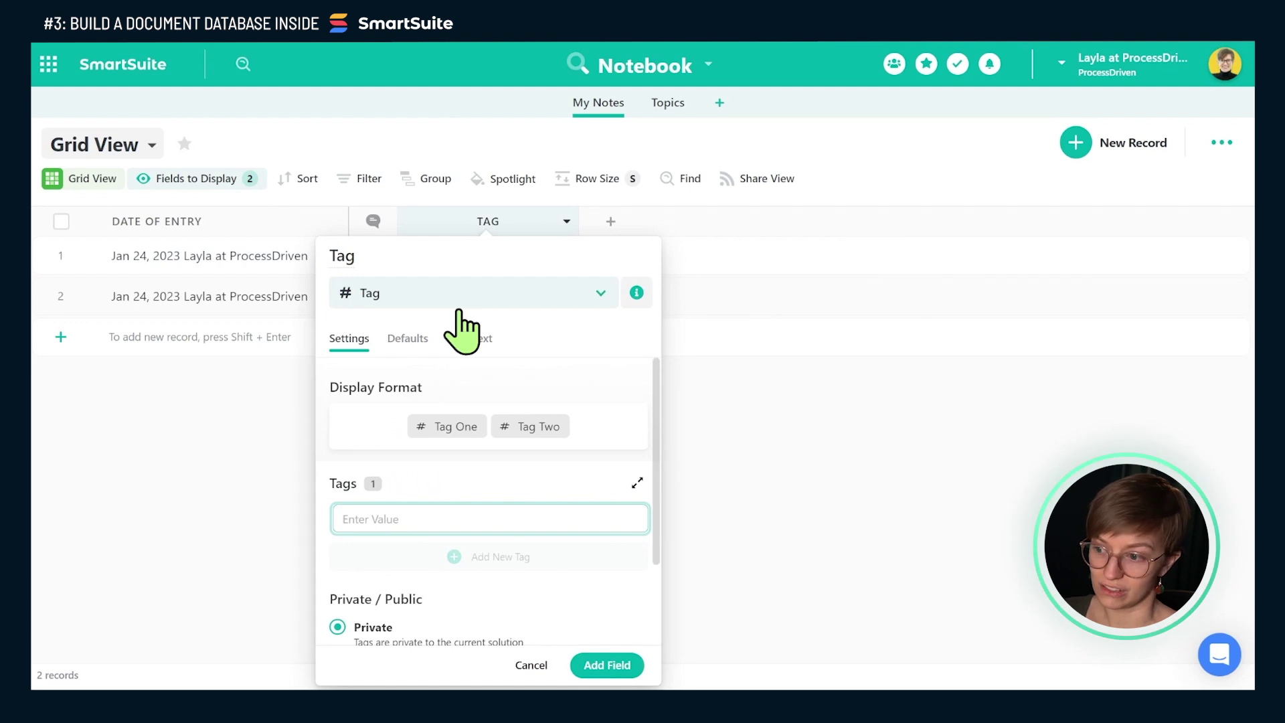
left_click(668, 102)
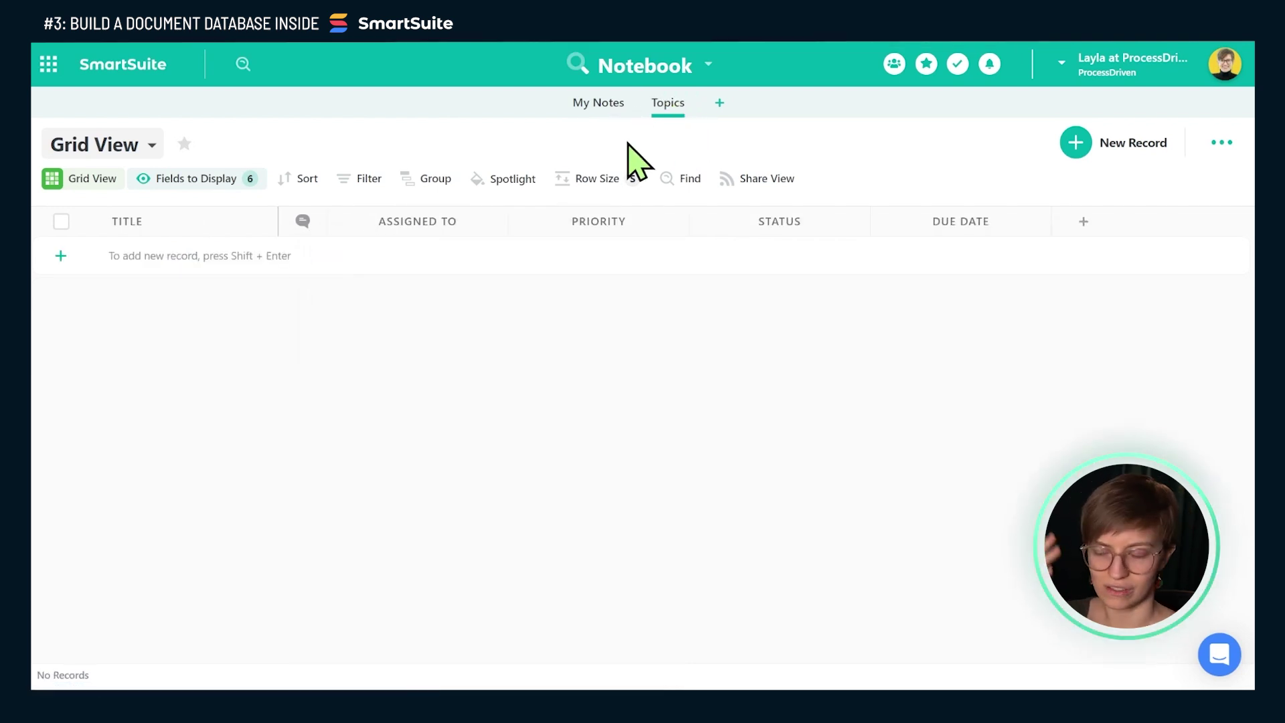
Step: Rename the Topics app as Topics Database
double_click(659, 104)
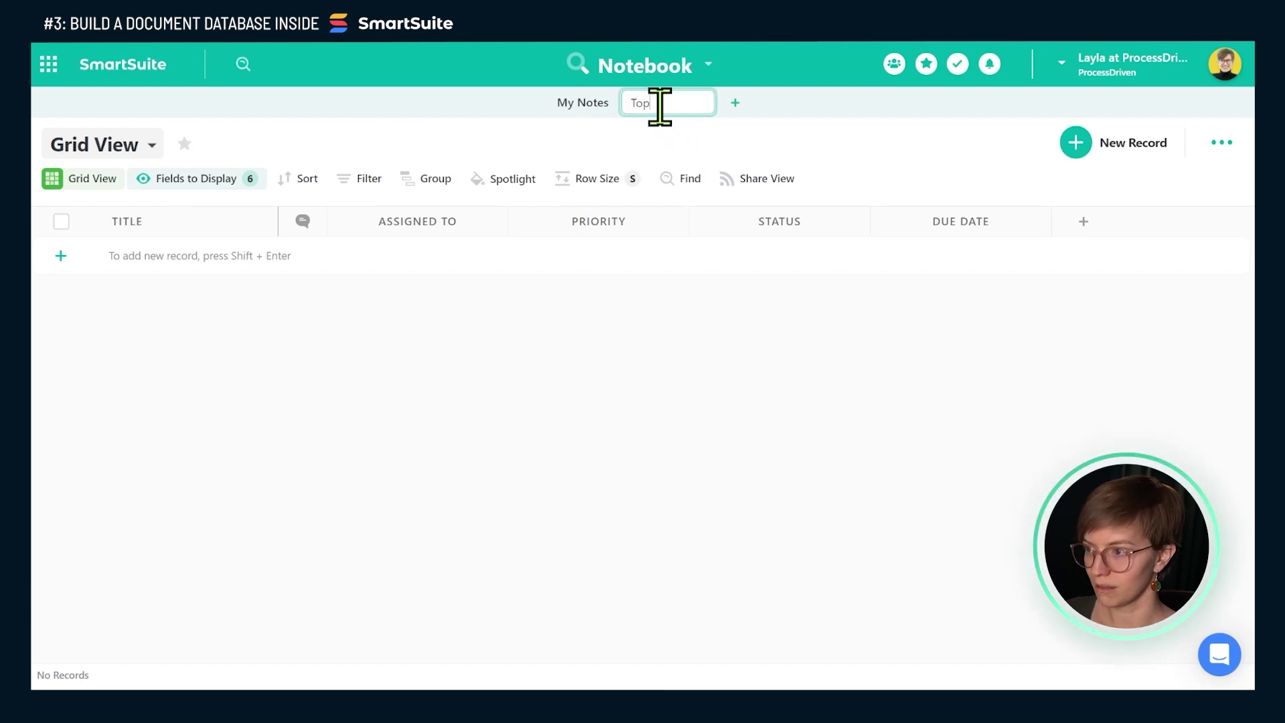
type("Topics Data")
type("base")
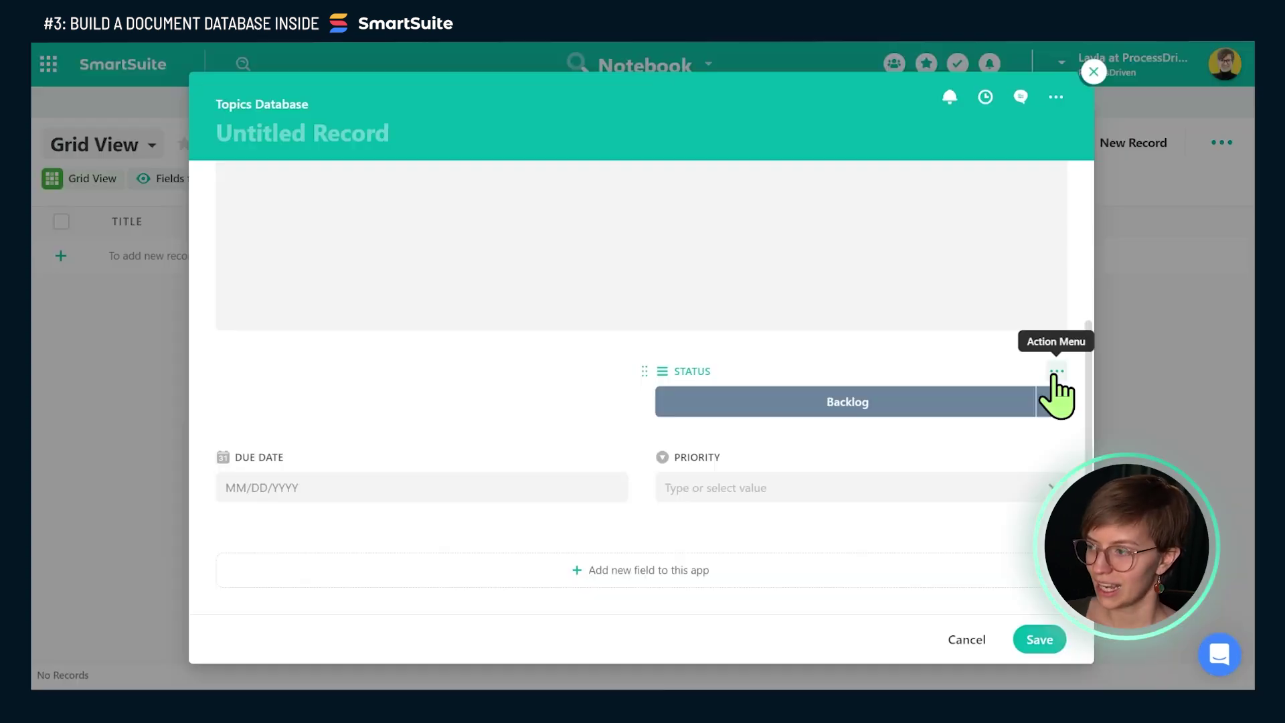
Step: Delete the Status, Due Date and Priority fields from the Topics Database record, confirming each deletion
left_click(1057, 372)
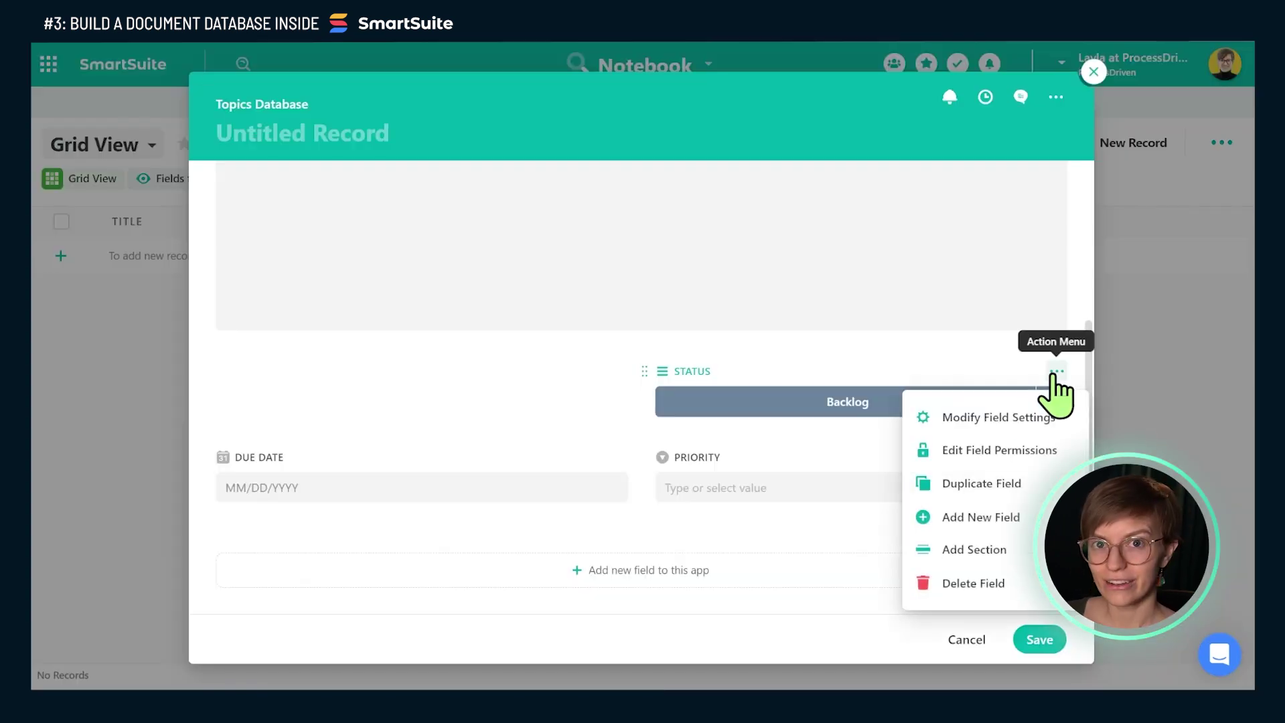
left_click(996, 599)
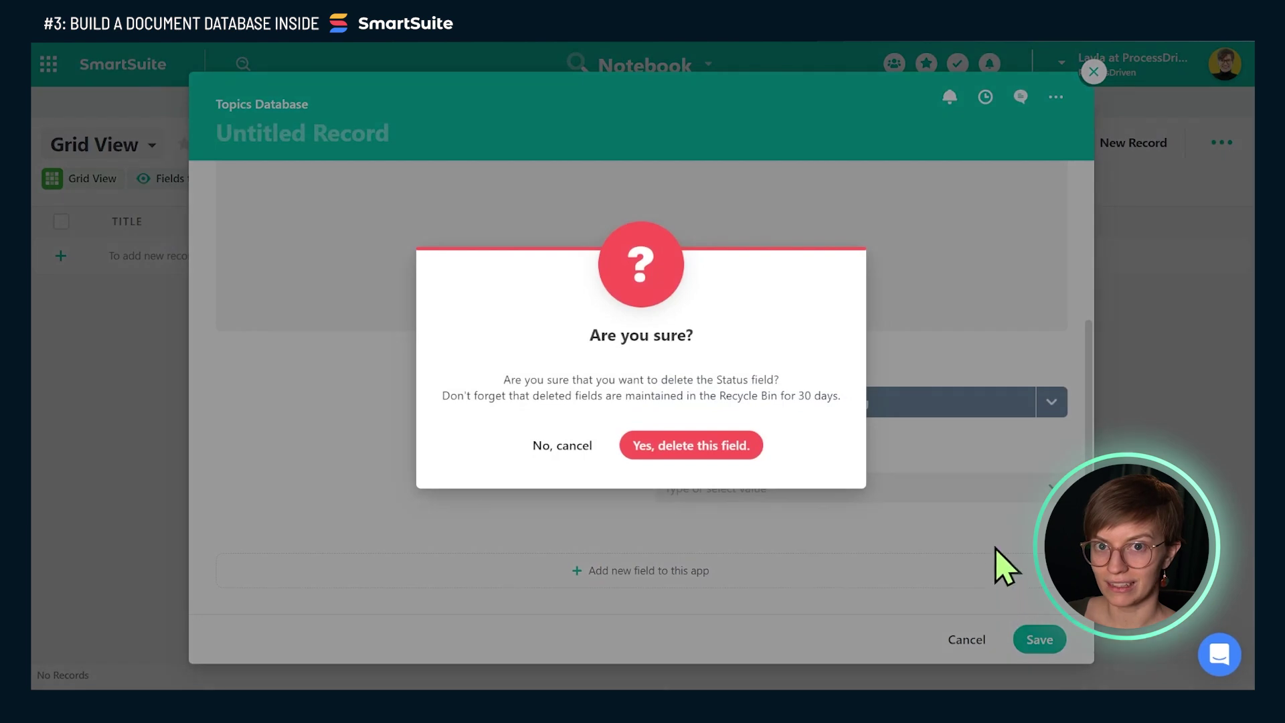
left_click(719, 447)
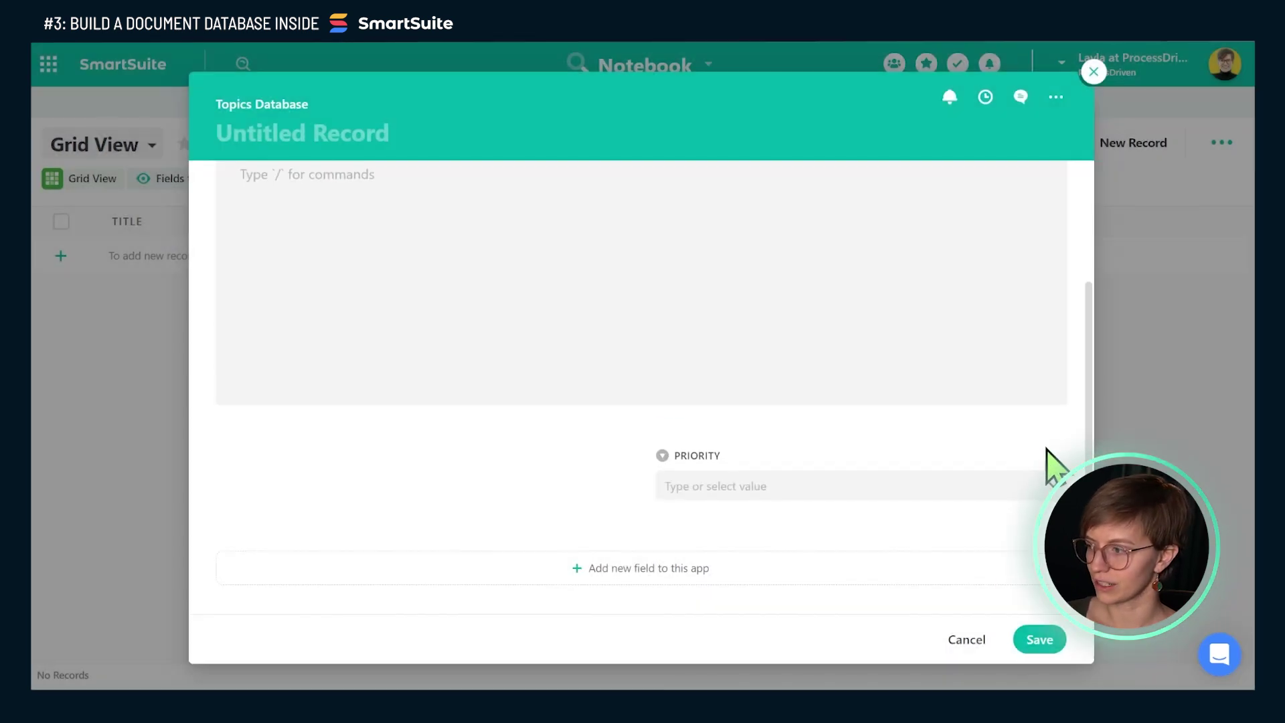
left_click(1056, 455)
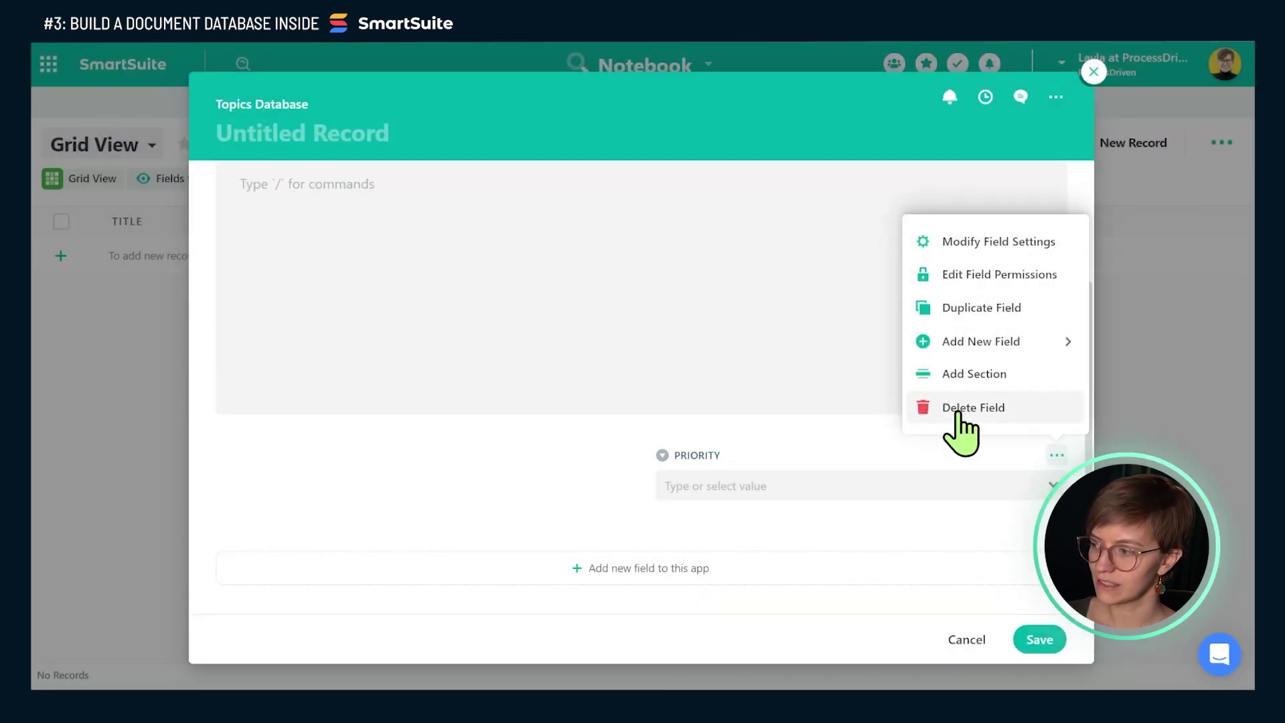
left_click(957, 414)
left_click(692, 447)
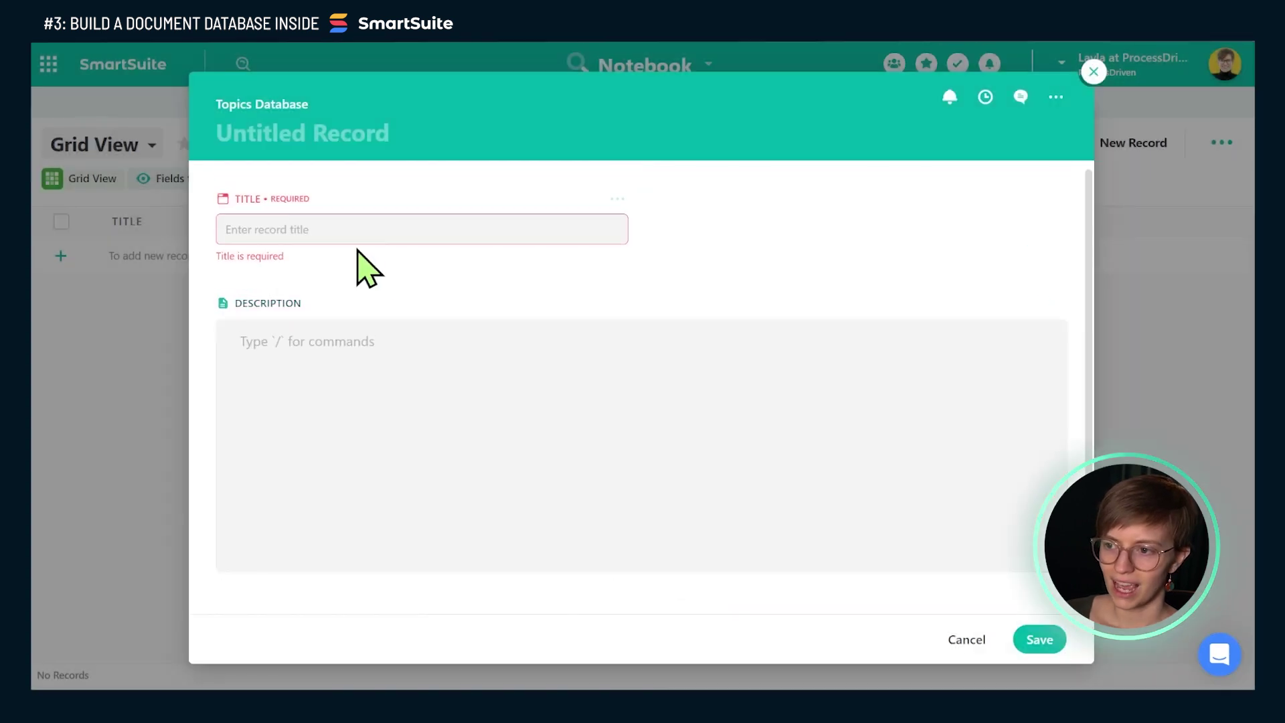
Step: Title the new Topics Database record Business and save it
left_click(273, 215)
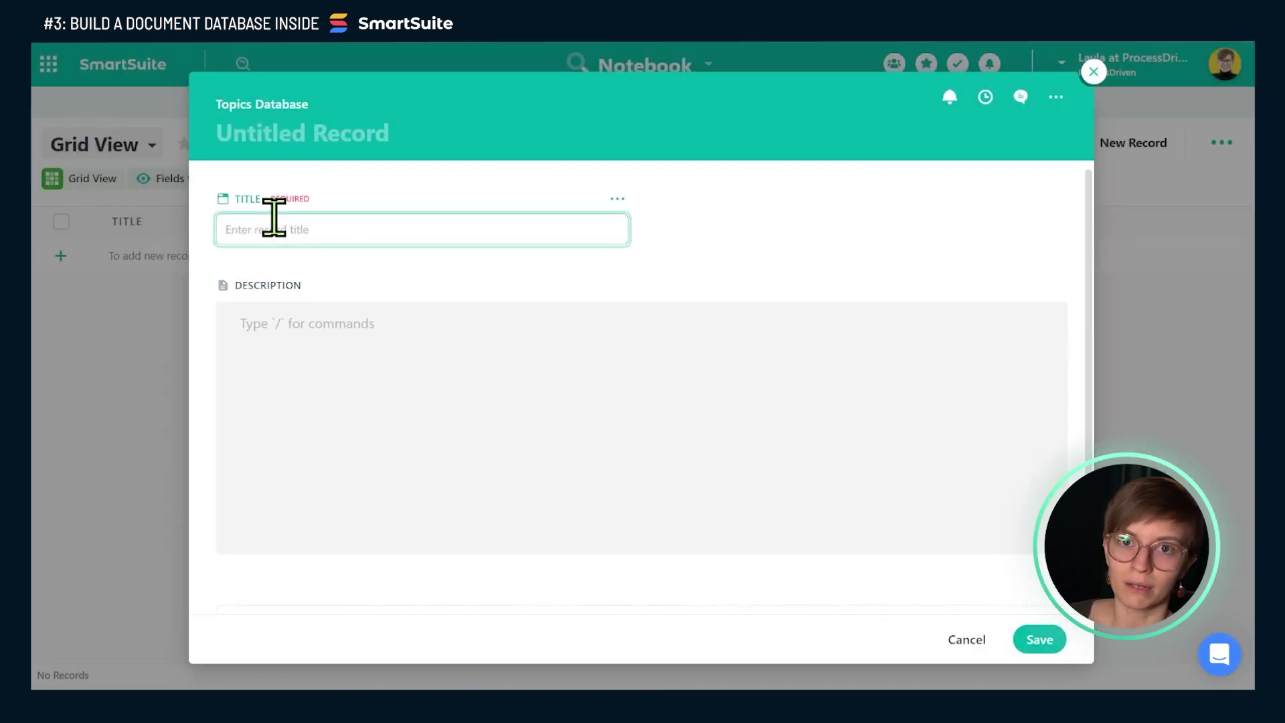
type("Business")
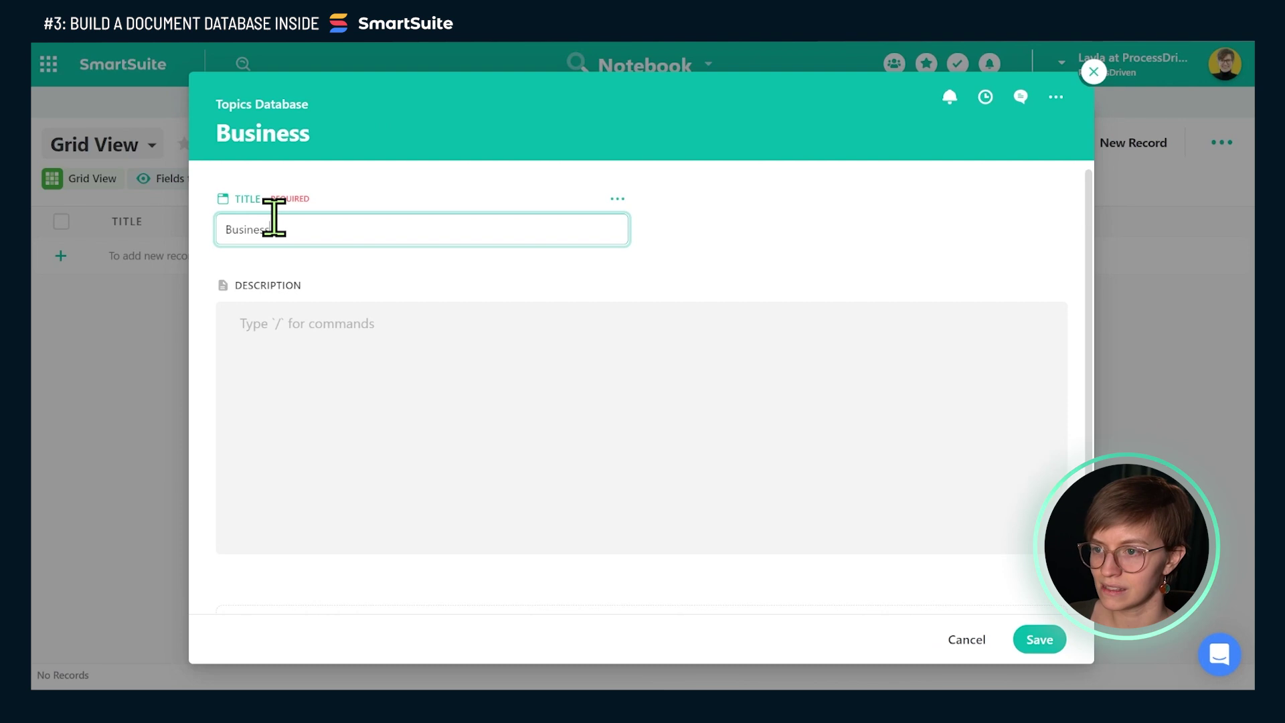
left_click(1038, 639)
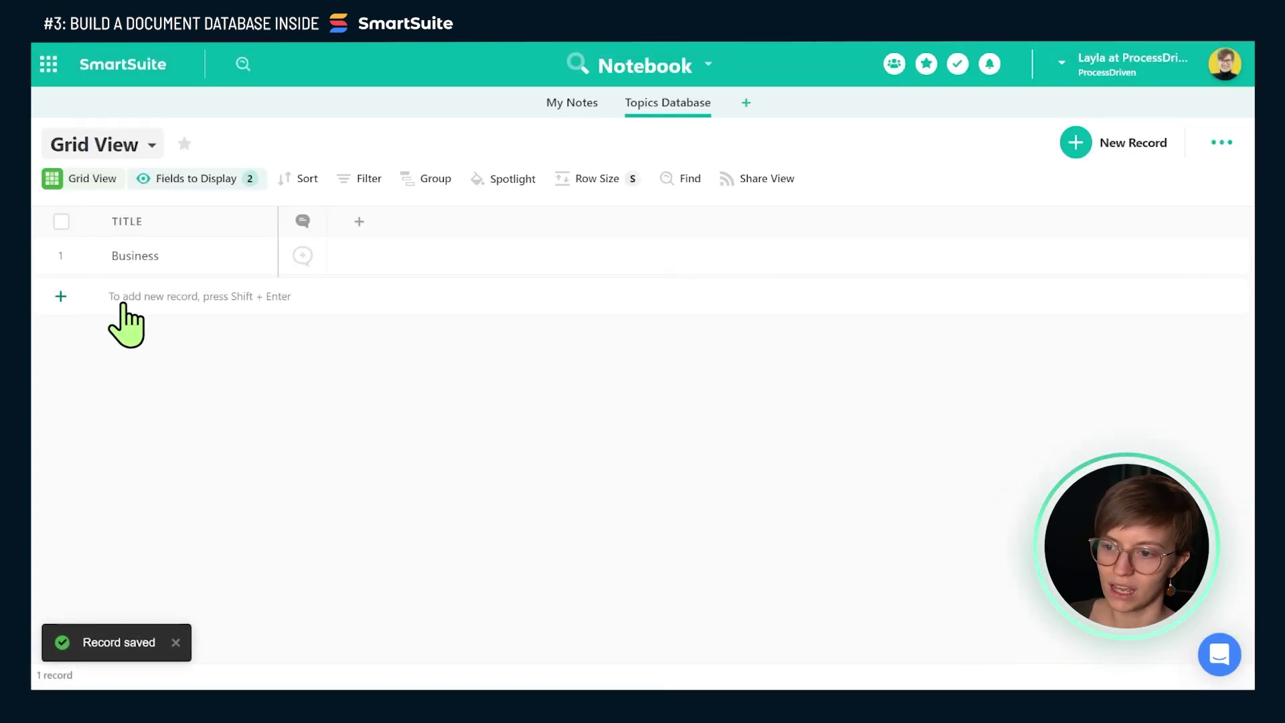
Step: Add two records titled Rock Climbing and Valheim to the Topics Database
left_click(125, 300)
type("Ro")
key("BackSpace")
key("BackSpace")
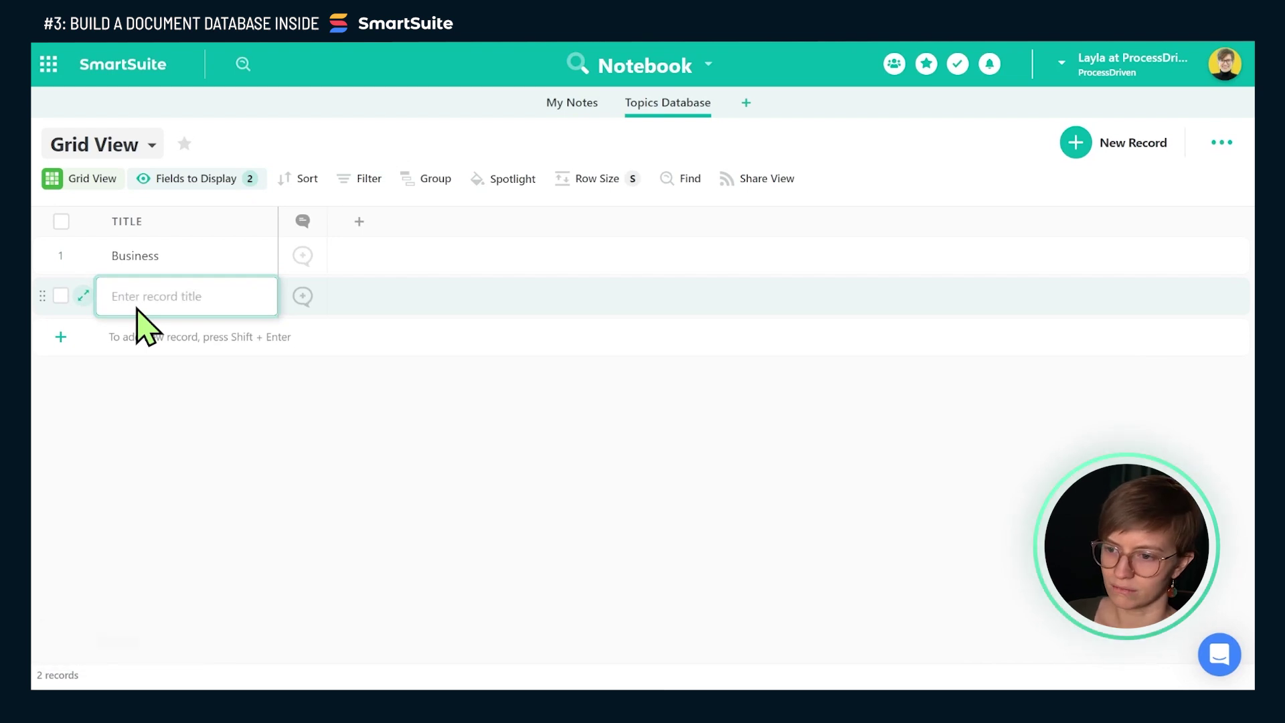
type("Rock Climbing")
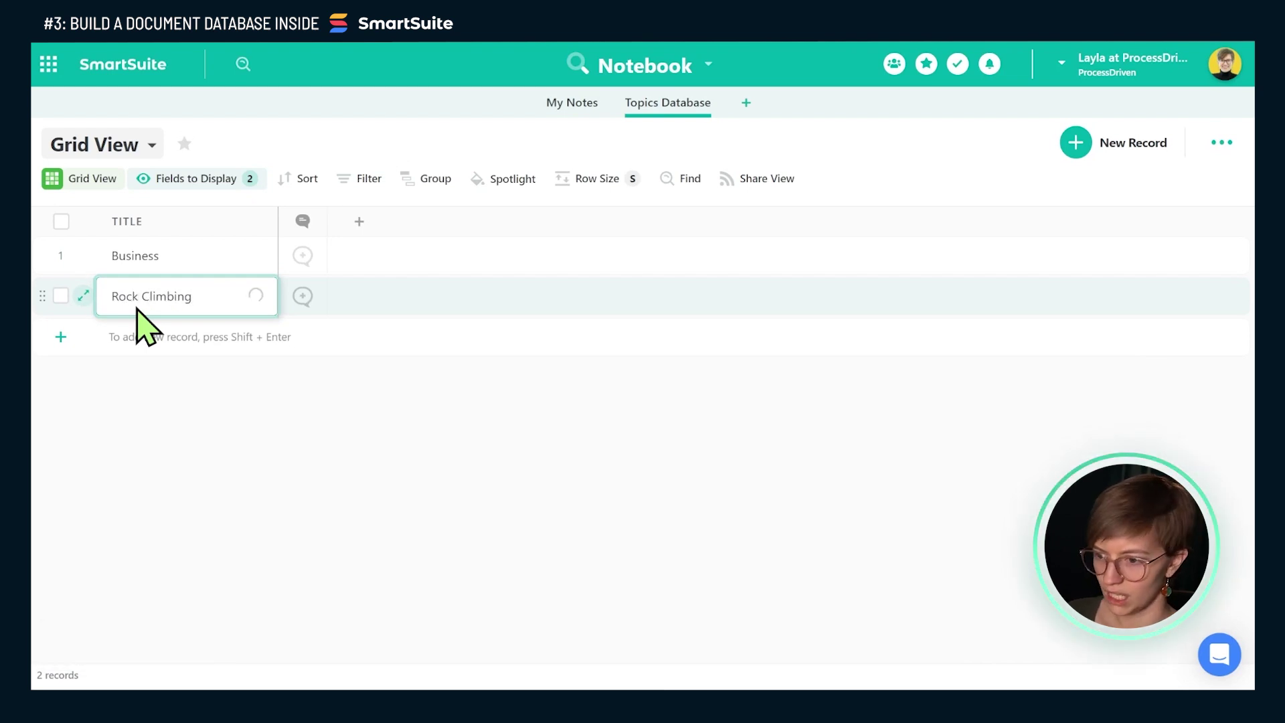
left_click(127, 340)
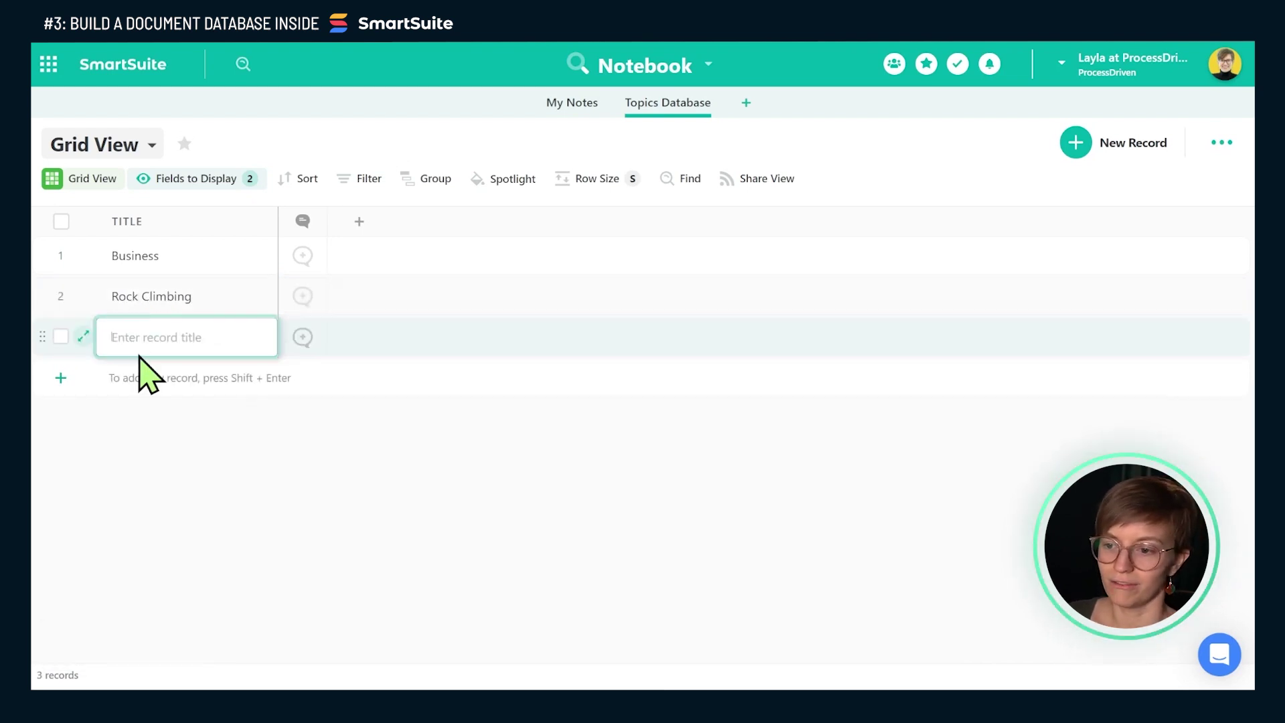
type("Vla")
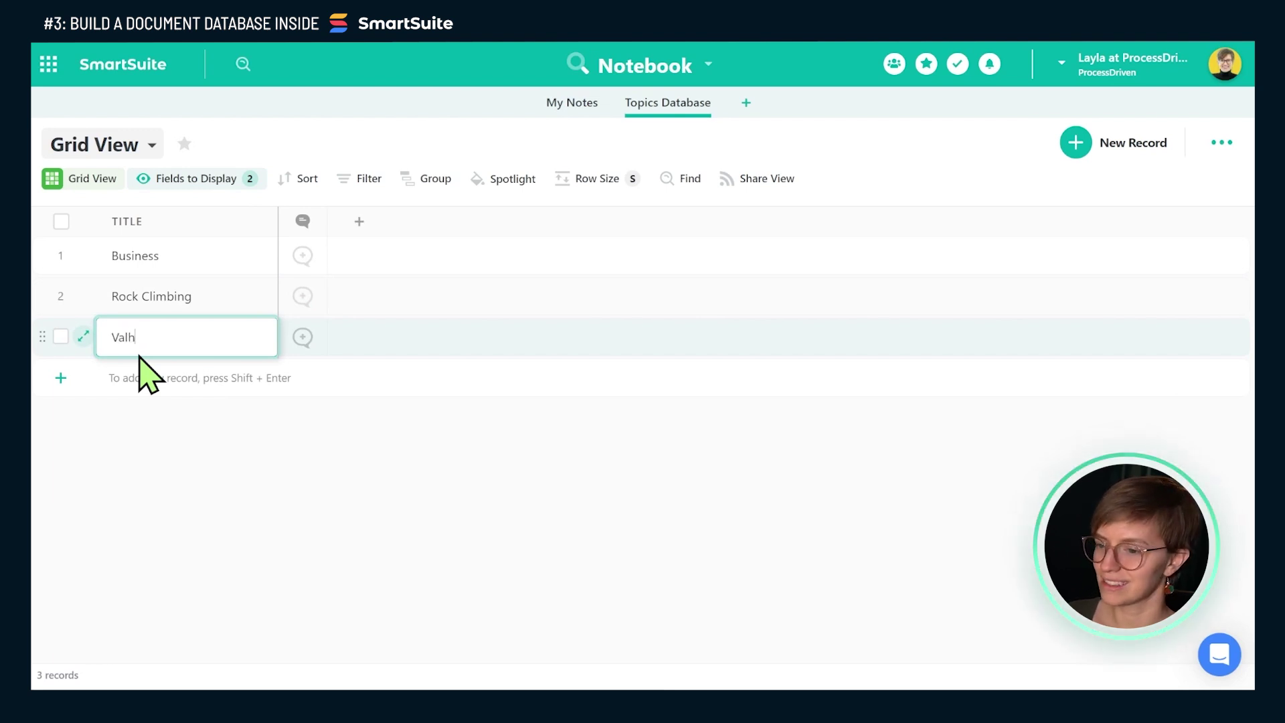
key("shift+Return")
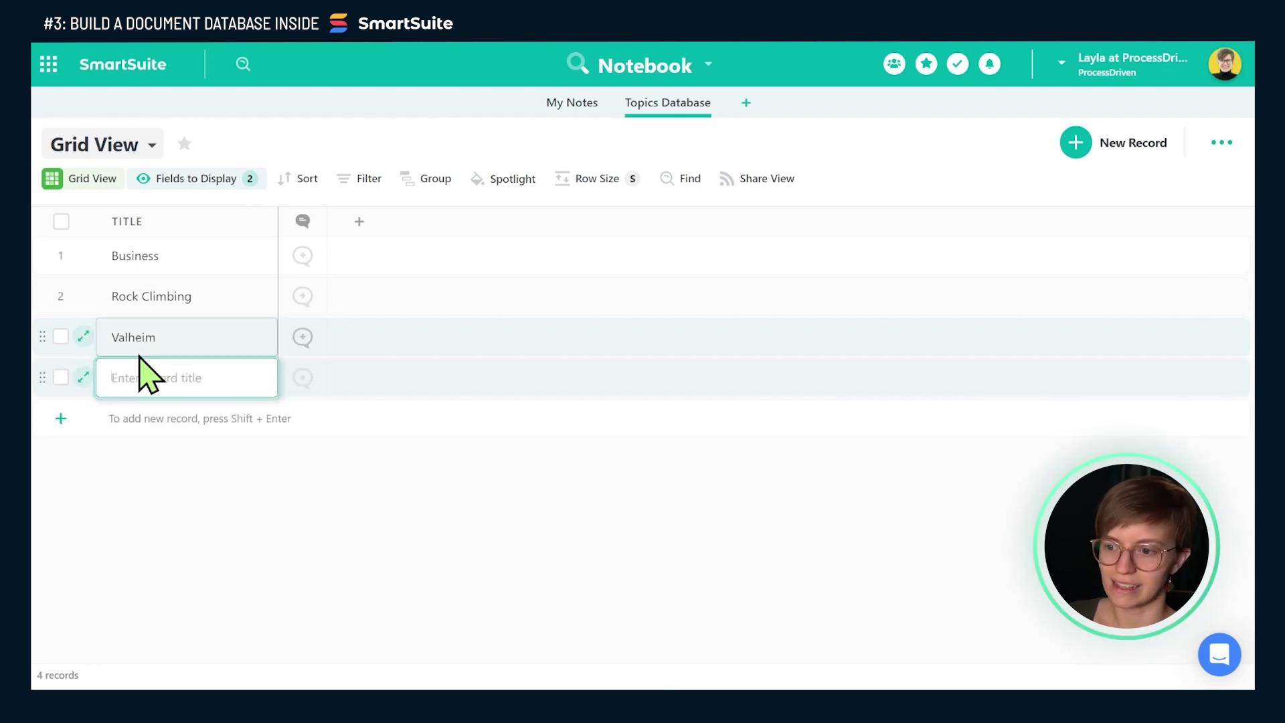
left_click(152, 448)
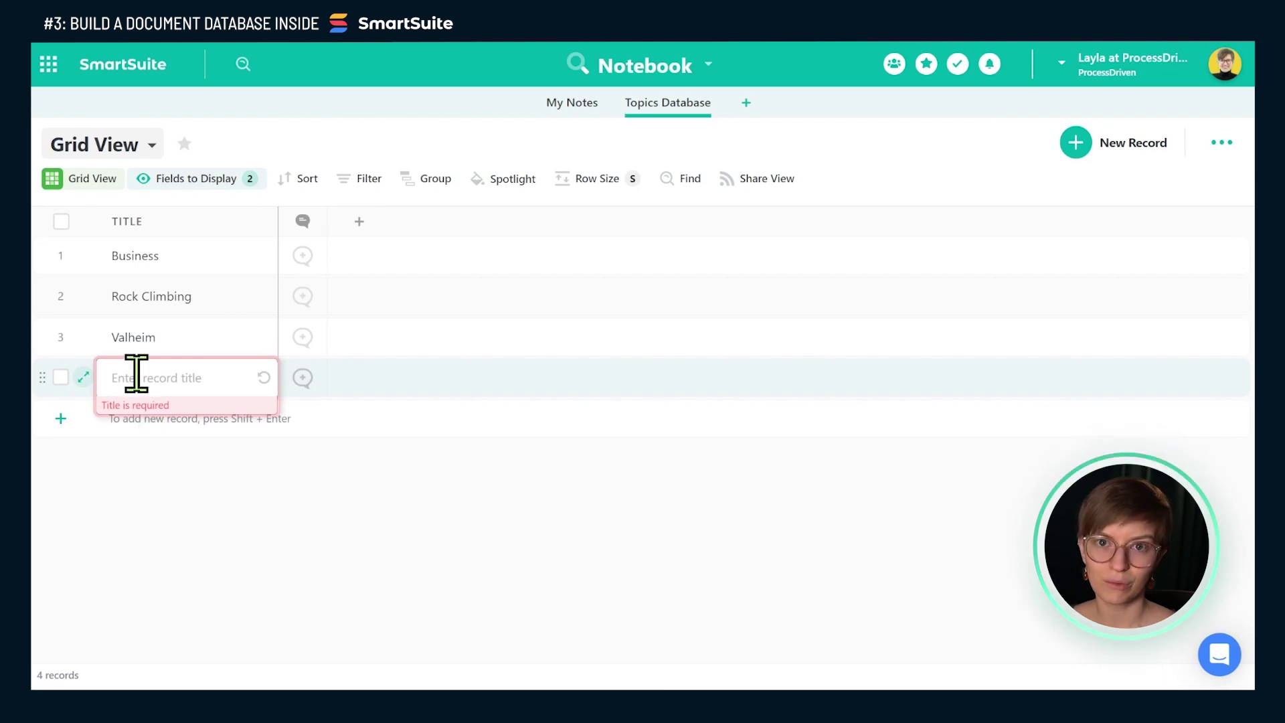
Step: Start a new Linked Record field named Topics in the second My Notes record
left_click(589, 107)
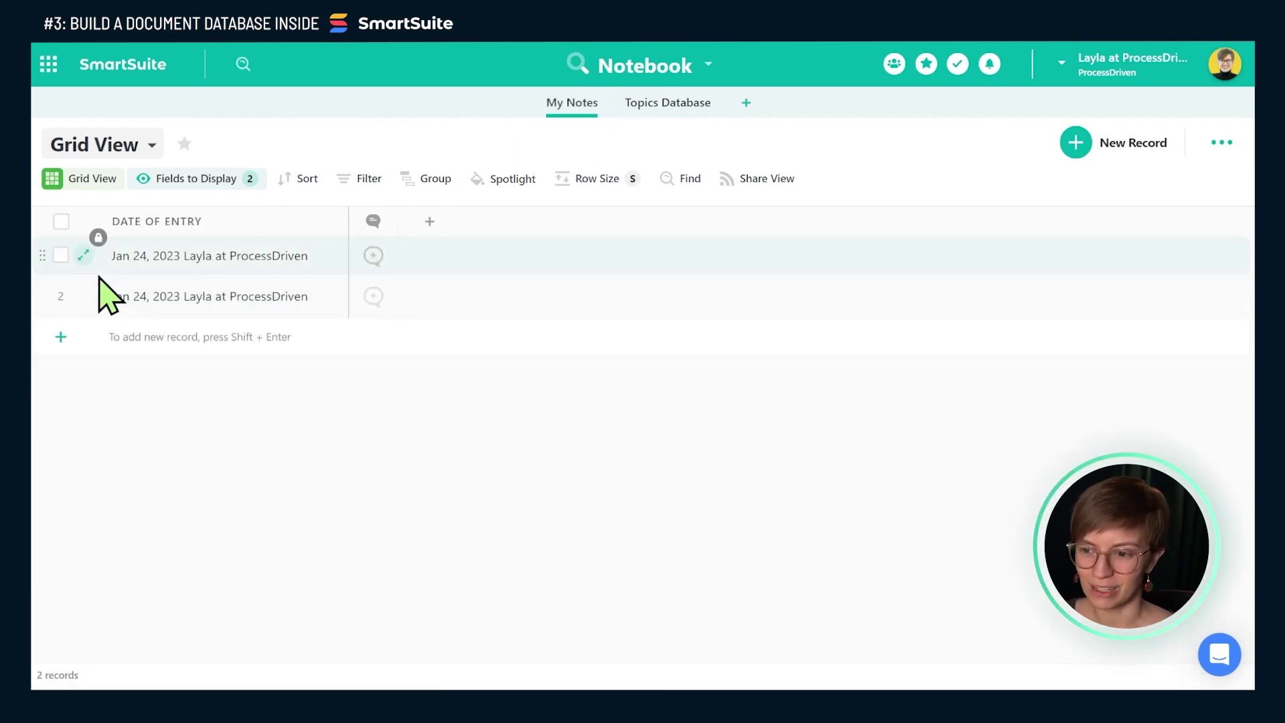
left_click(83, 296)
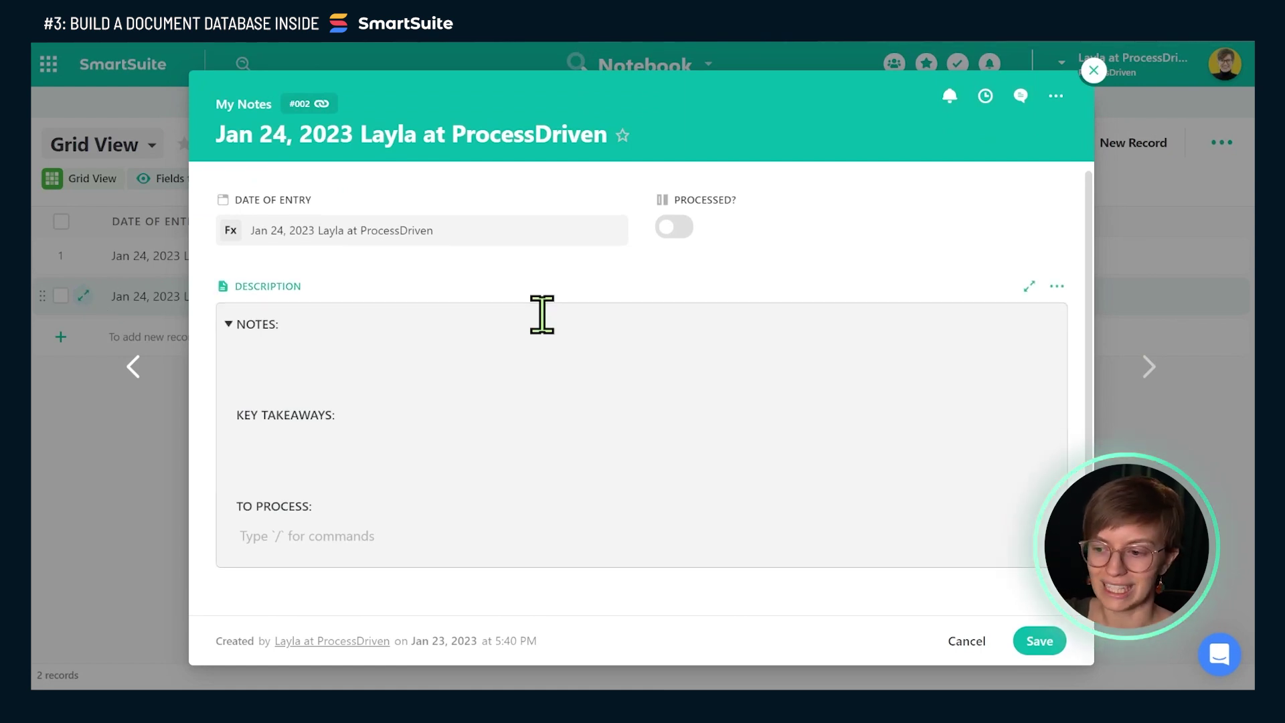
scroll(542, 314, "down", 1)
left_click(627, 582)
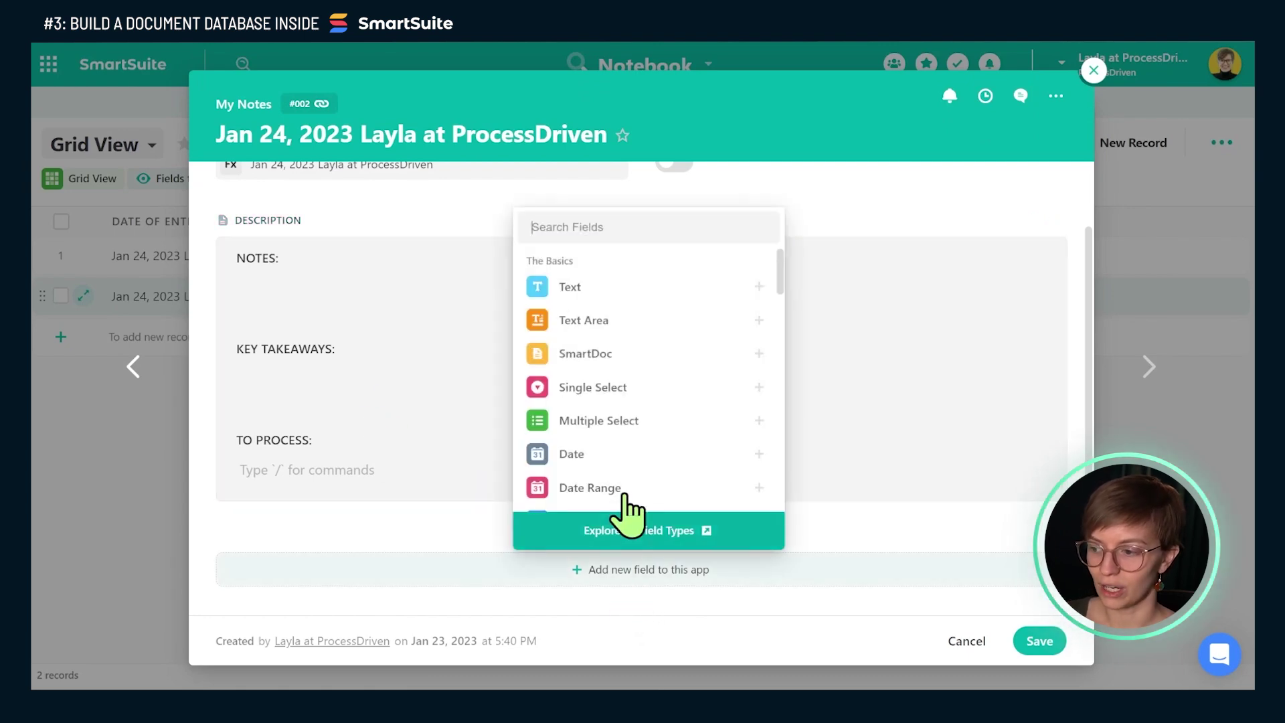
type("link")
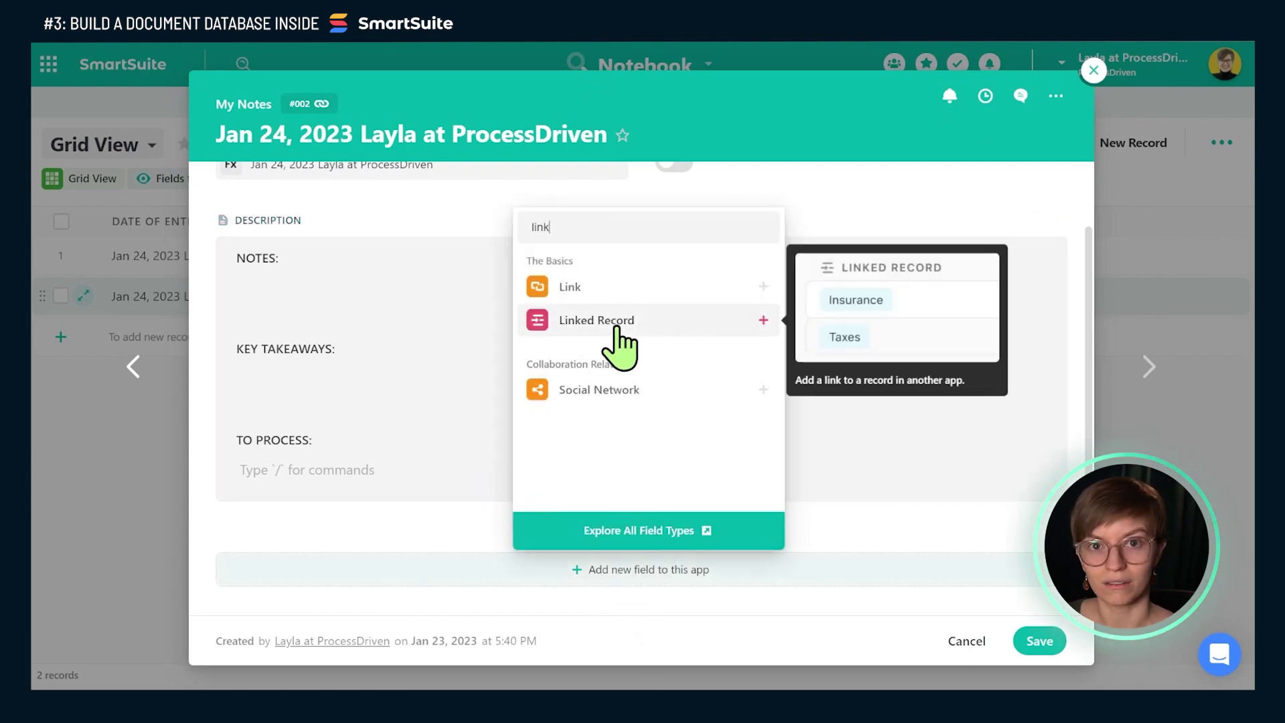
left_click(619, 324)
triple_click(528, 167)
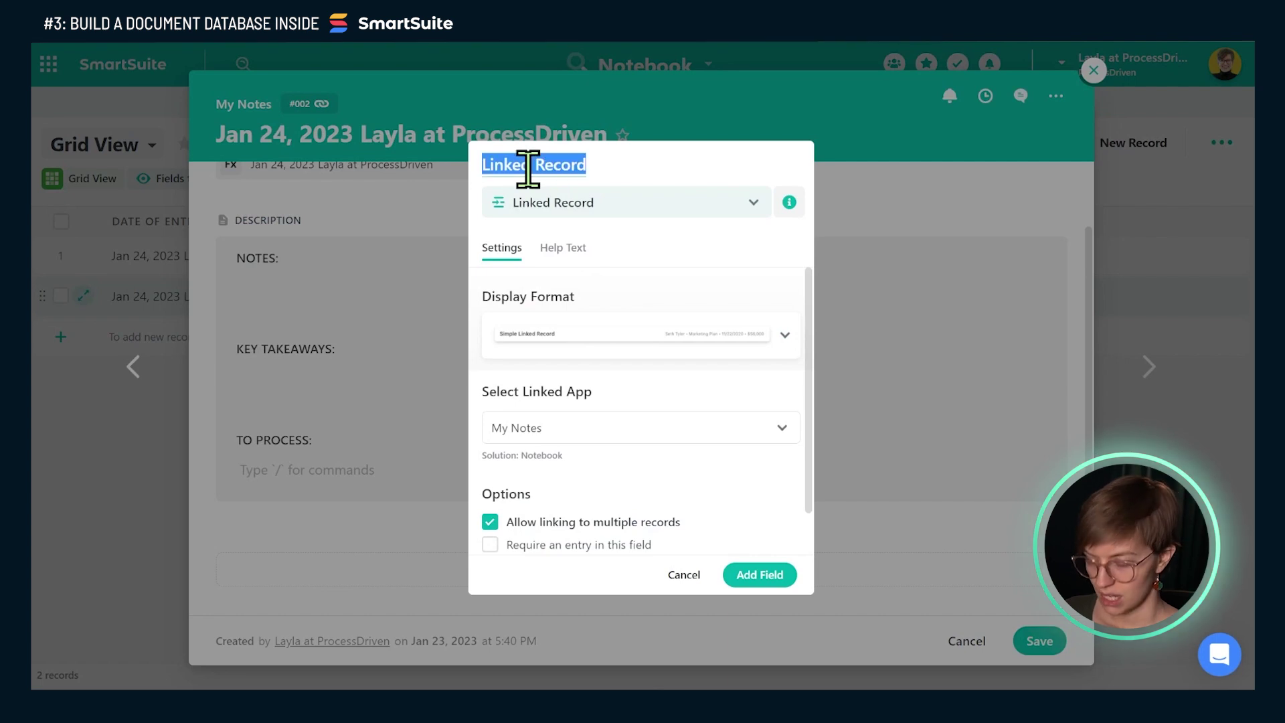
type("Topics")
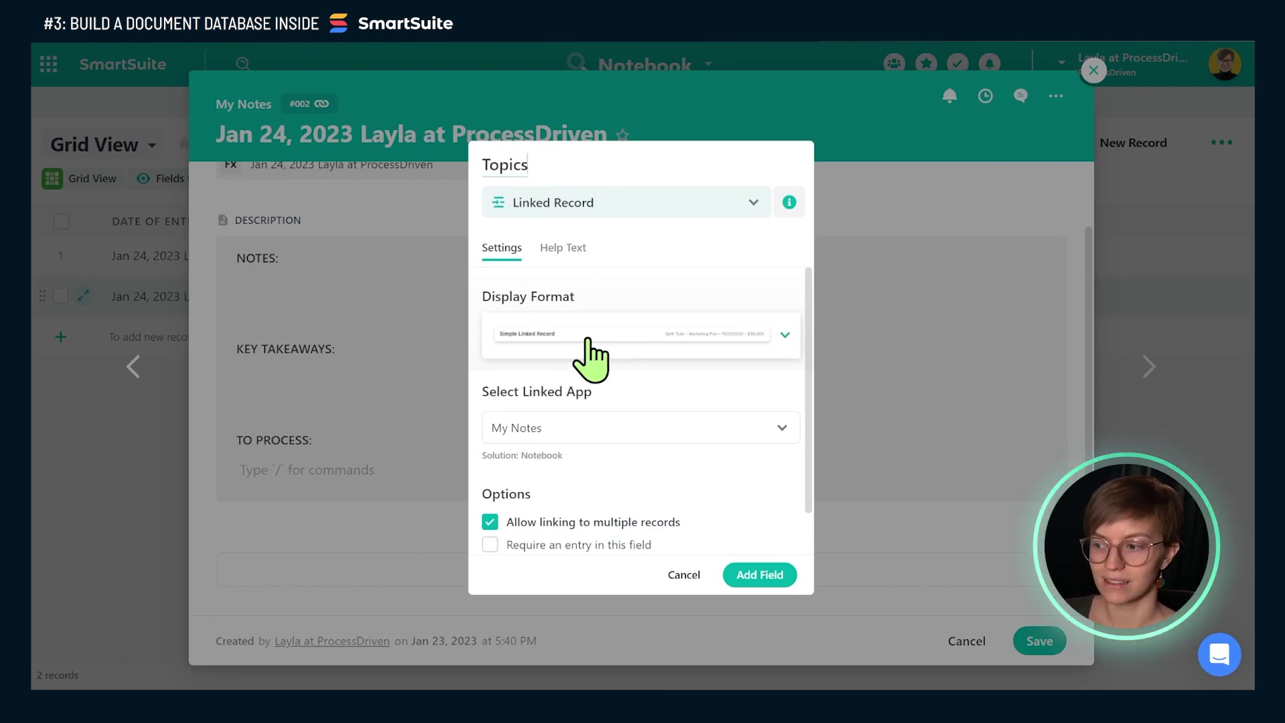
Step: Link the Topics field to the Topics Database app, set its display format to Standard Display, and add the field
left_click(596, 423)
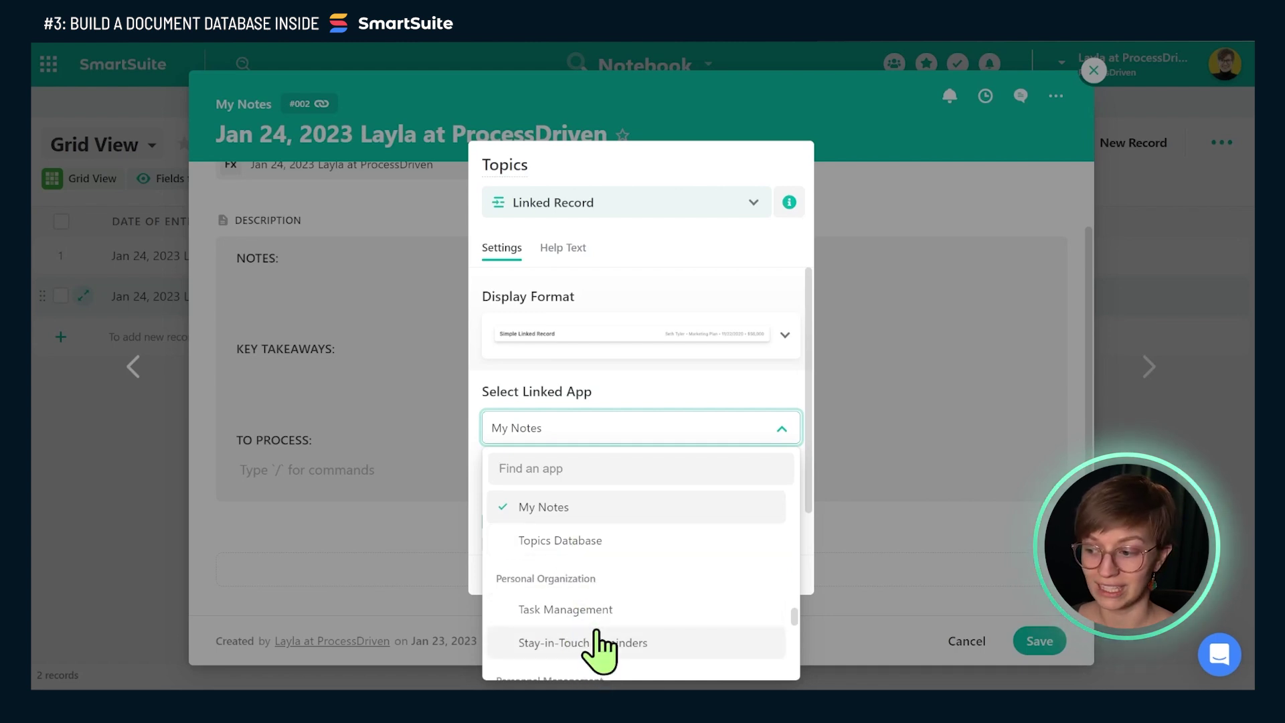
left_click(584, 540)
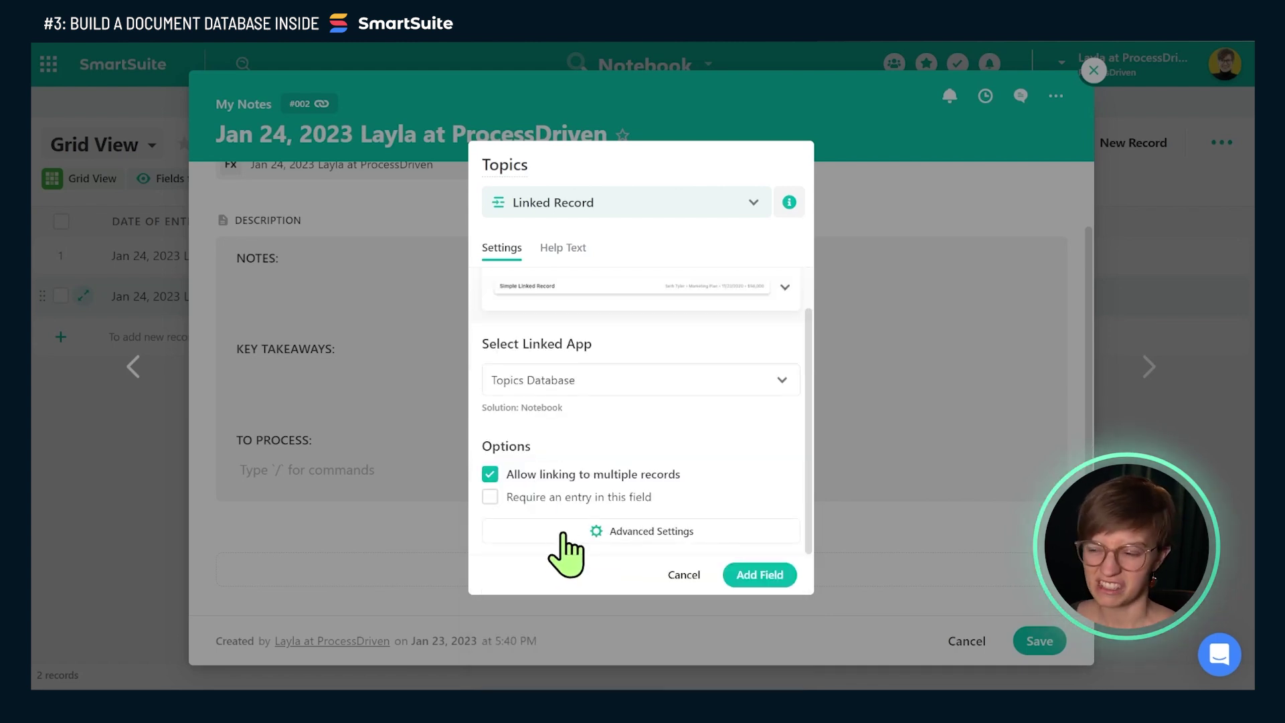
scroll(565, 535, "up", 1)
left_click(567, 353)
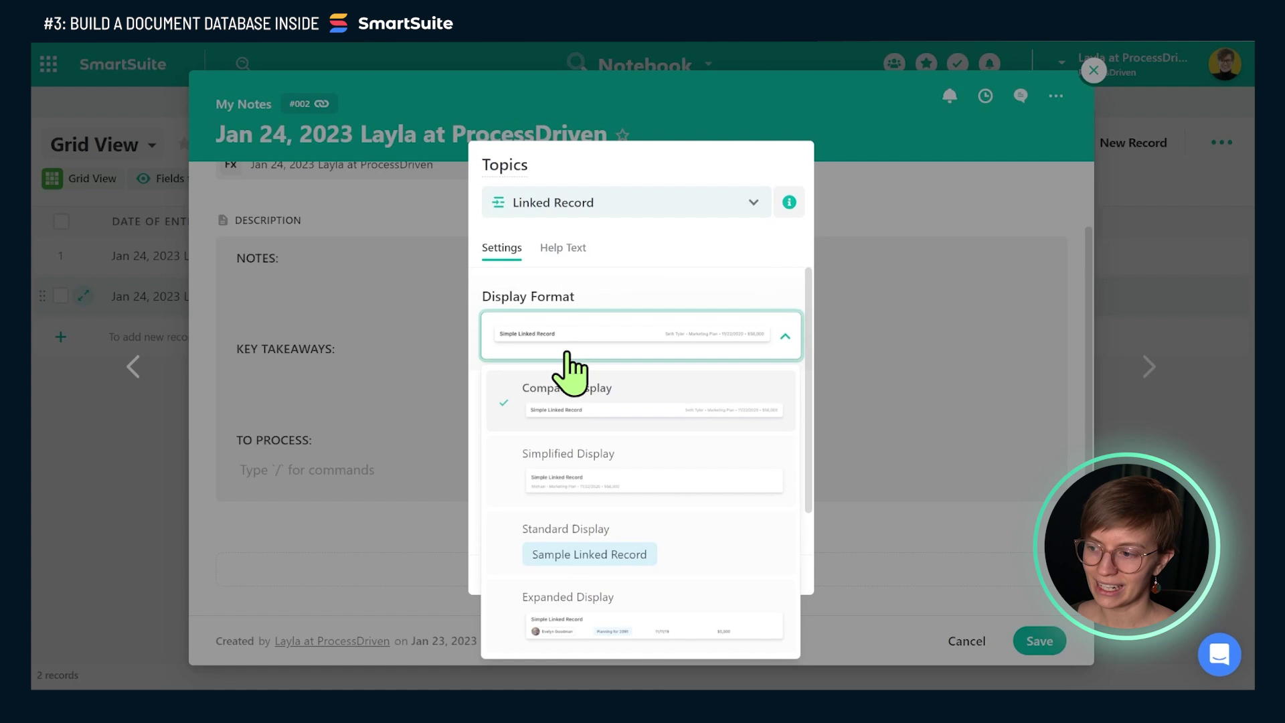
left_click(565, 544)
left_click(755, 573)
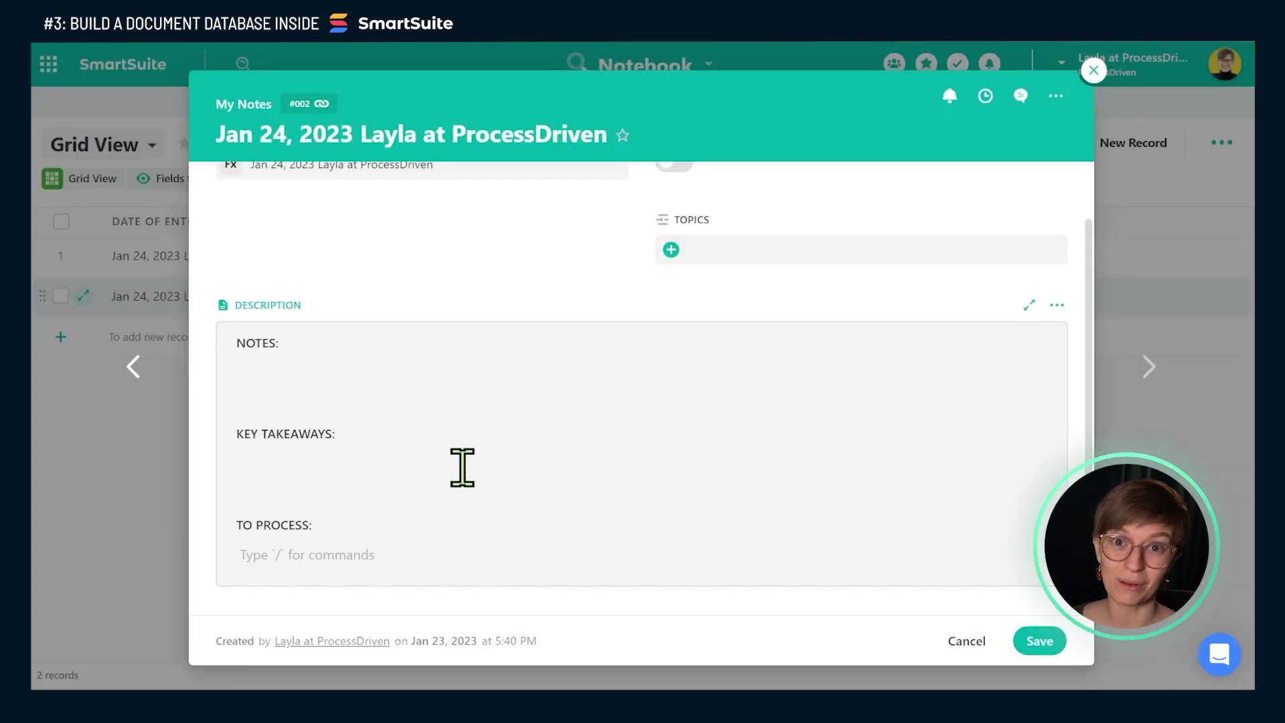
Step: Link the Business and Rock Climbing topics to the note record and save it
scroll(480, 453, "up", 1)
left_click(671, 316)
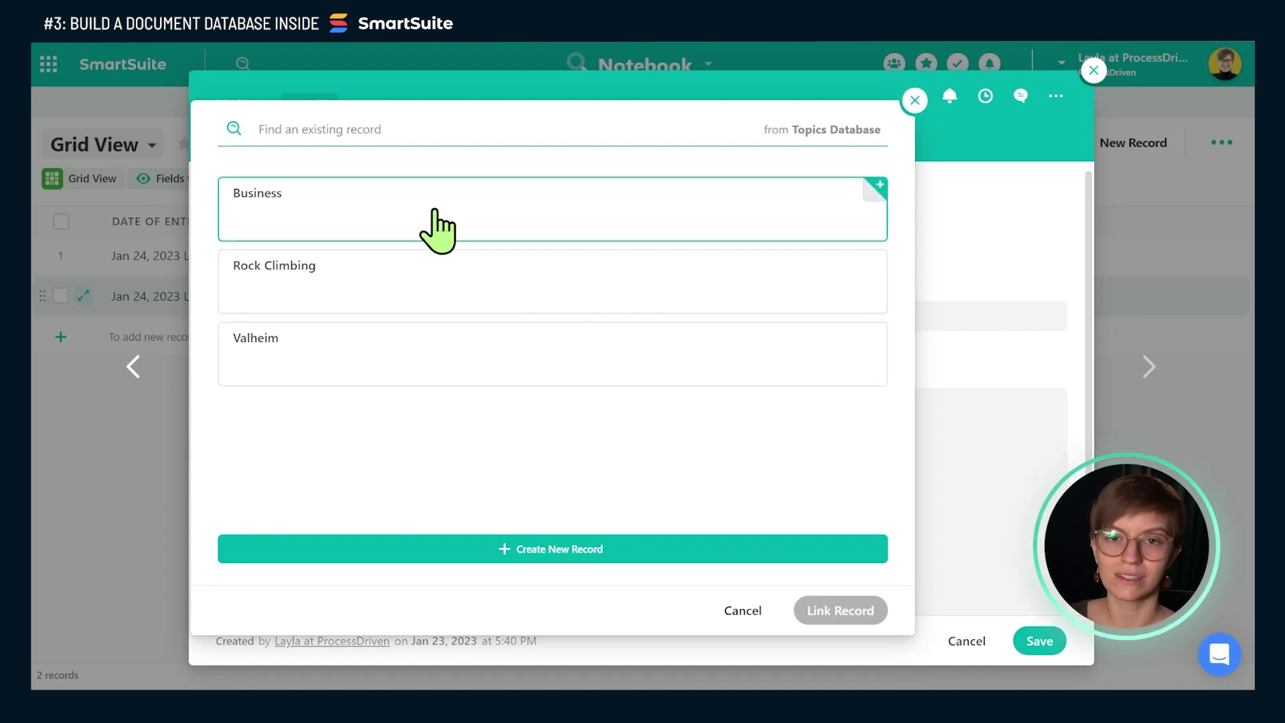
left_click(435, 213)
left_click(415, 294)
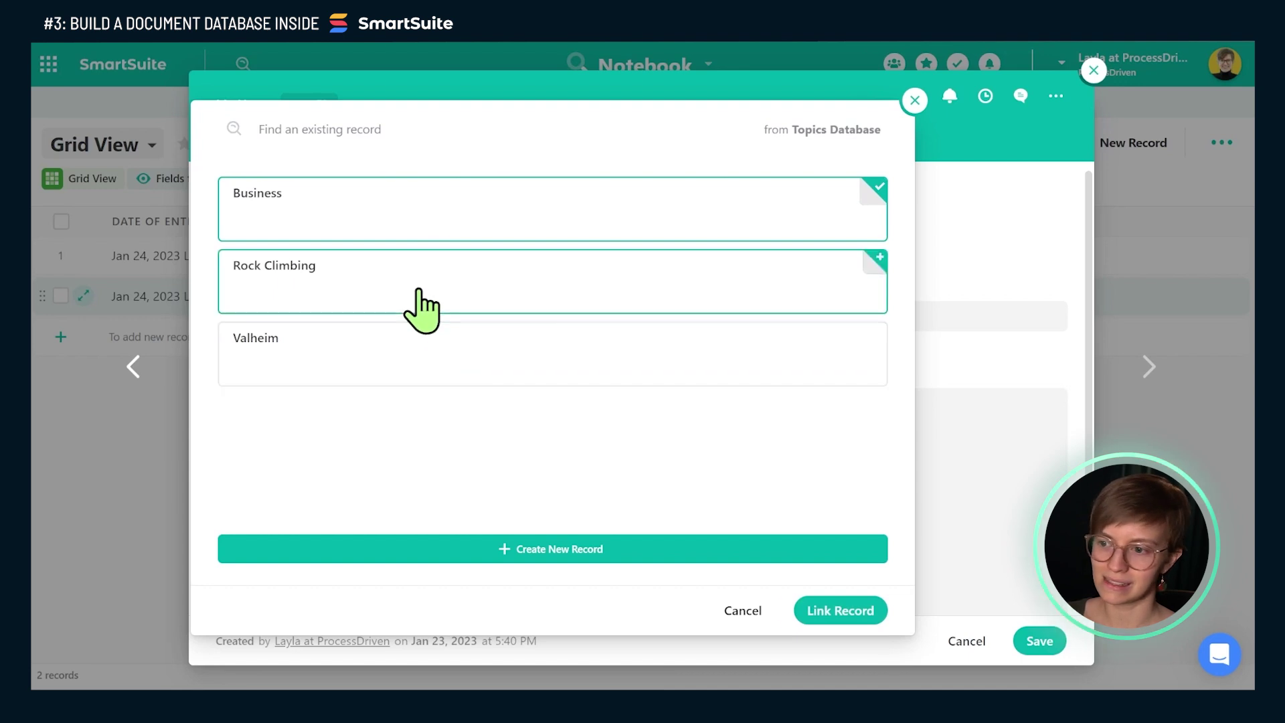
left_click(850, 613)
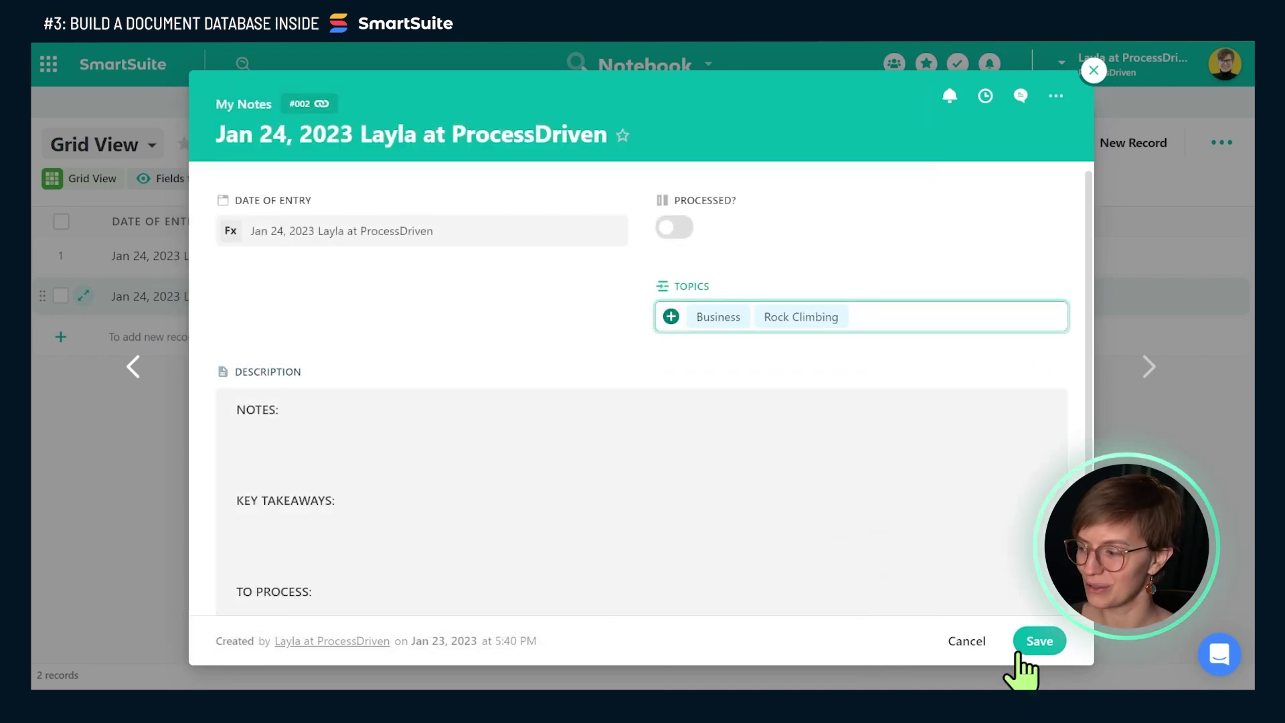
left_click(1038, 644)
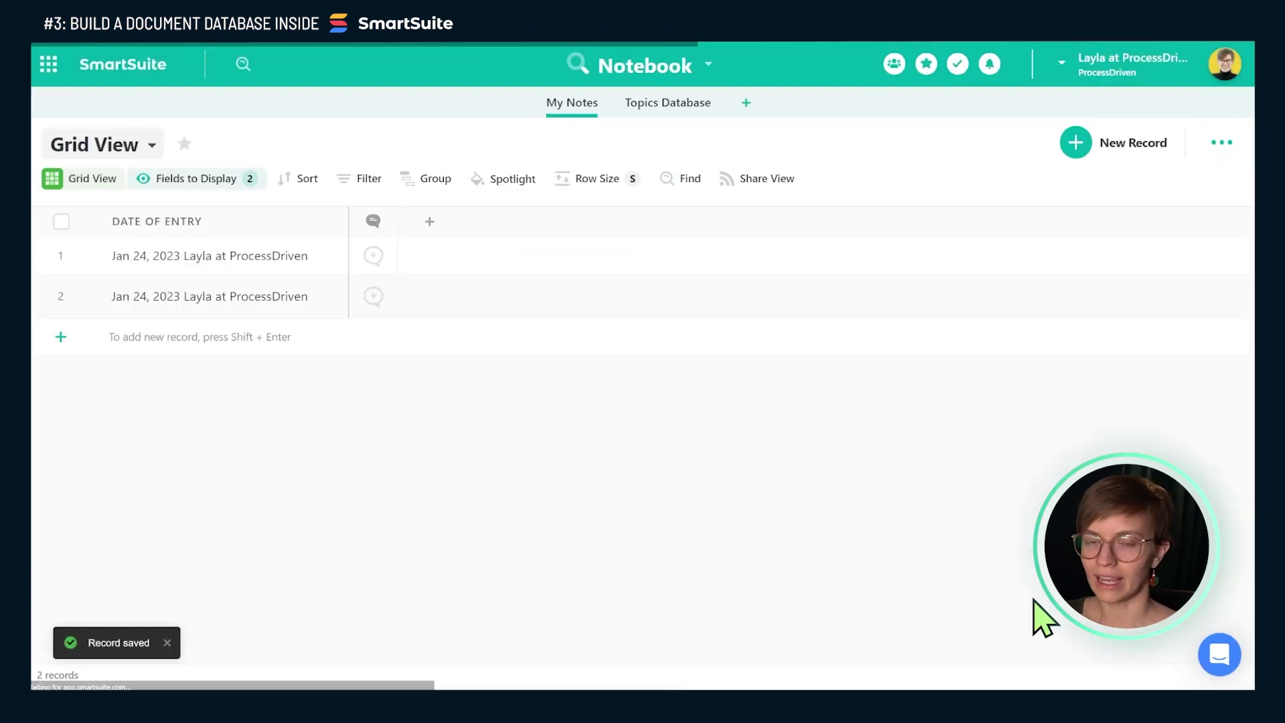
Step: Open the Business record in the Topics Database, examine its Link to My Notes field, and close the record
left_click(670, 105)
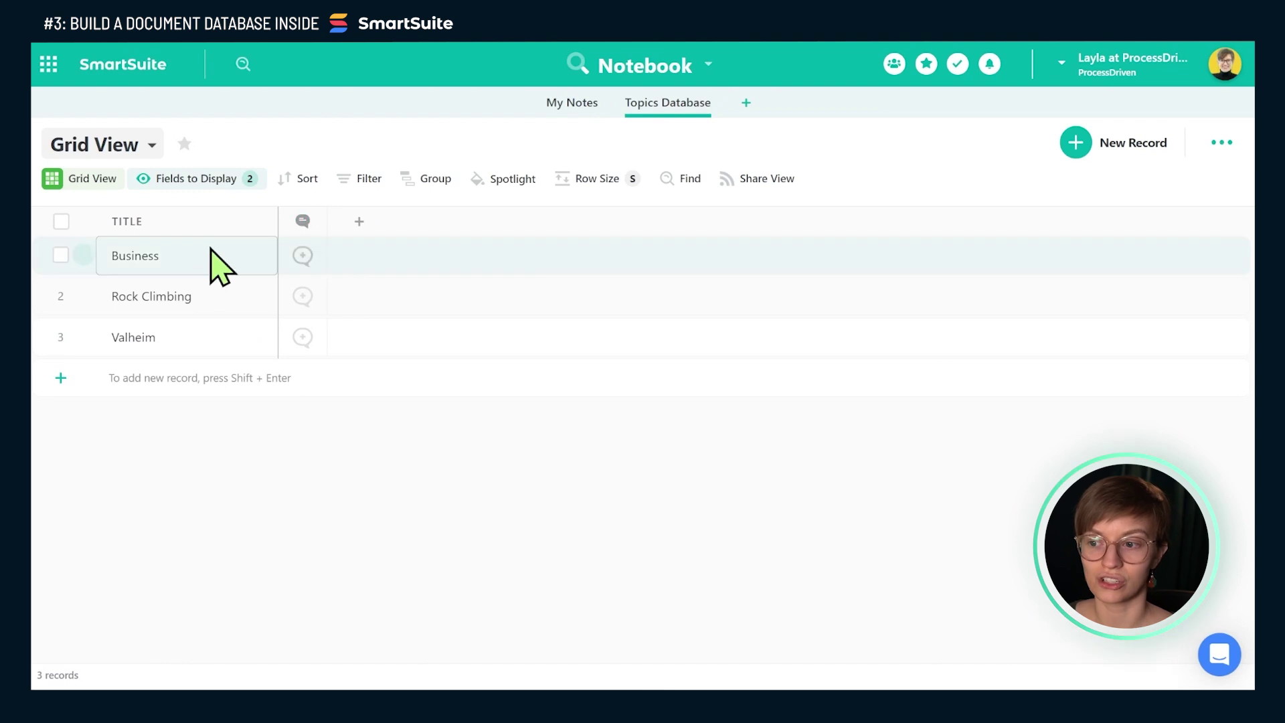
left_click(83, 254)
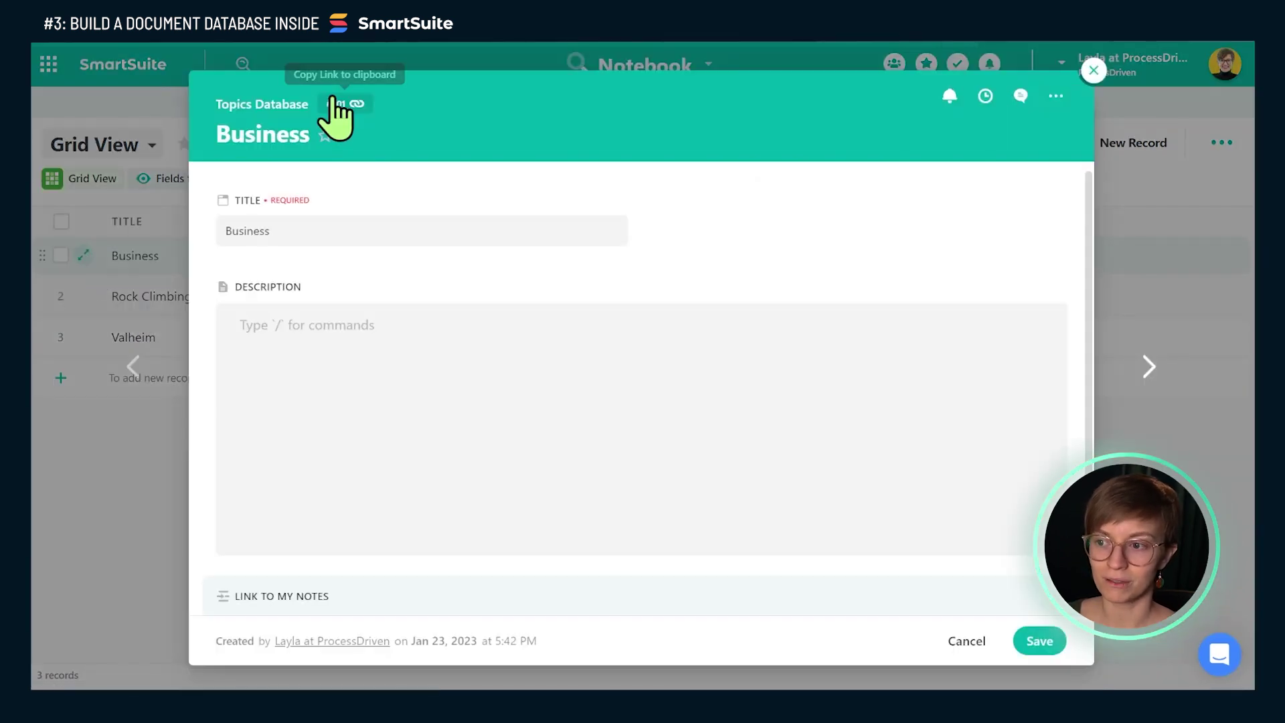
scroll(543, 258, "down", 2)
scroll(544, 258, "down", 1)
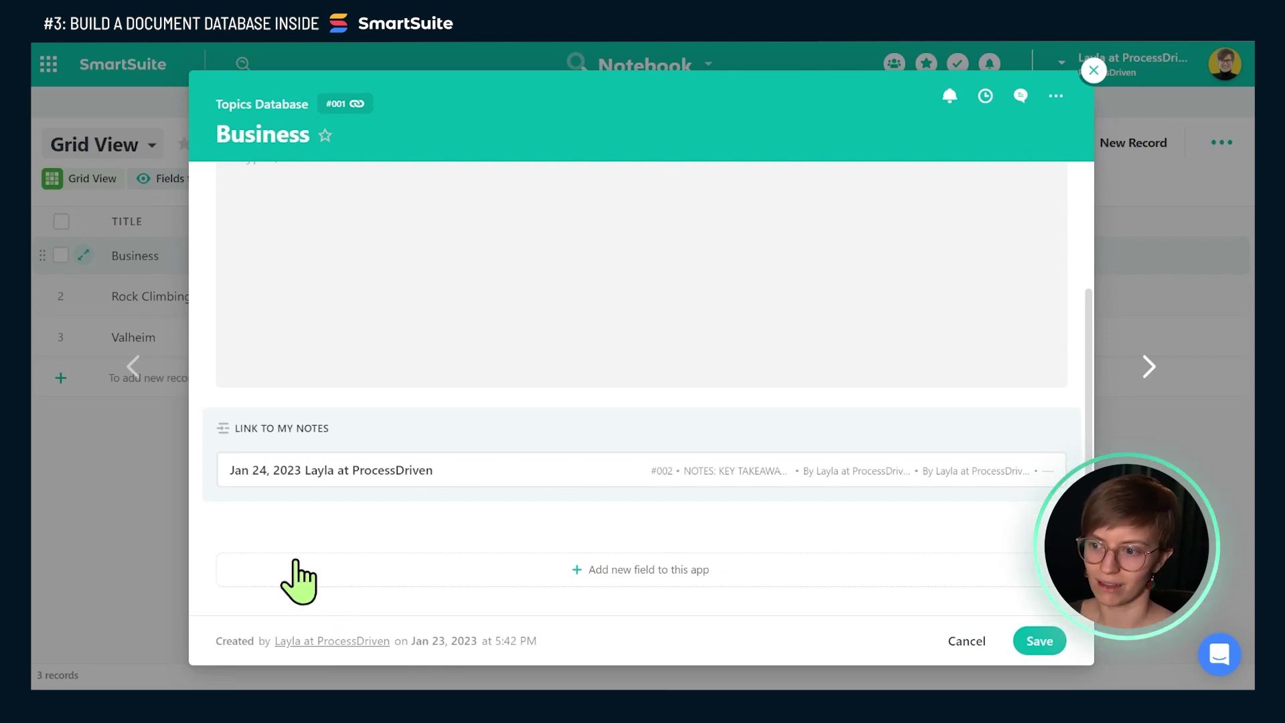
left_click(137, 493)
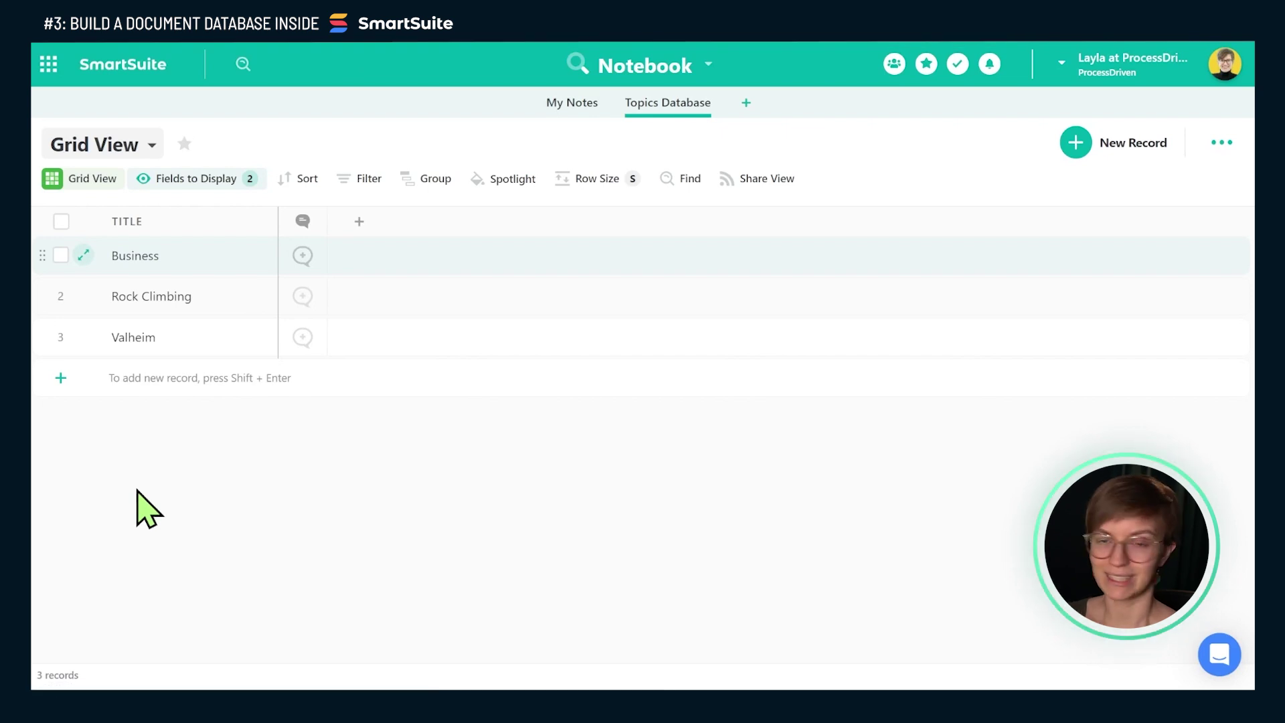
Step: Return to My Notes, review the second note's topics and description template, and close the record
left_click(573, 103)
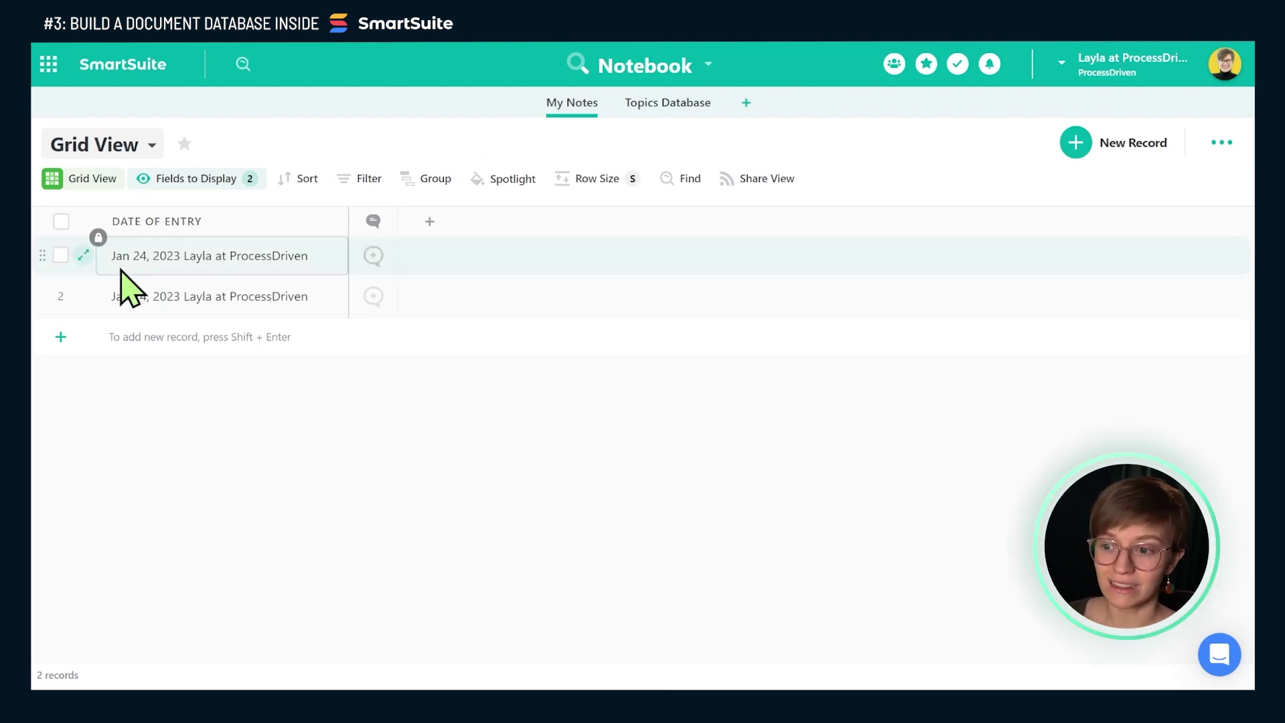
left_click(84, 255)
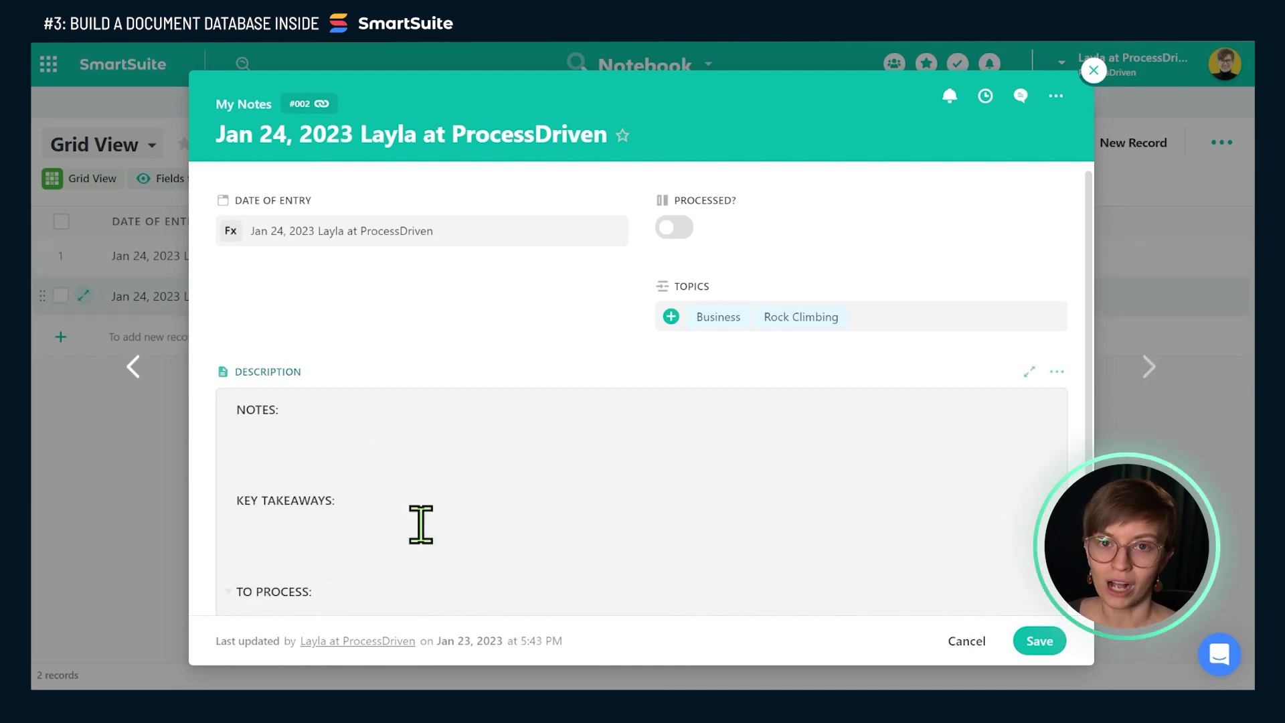
left_click(126, 440)
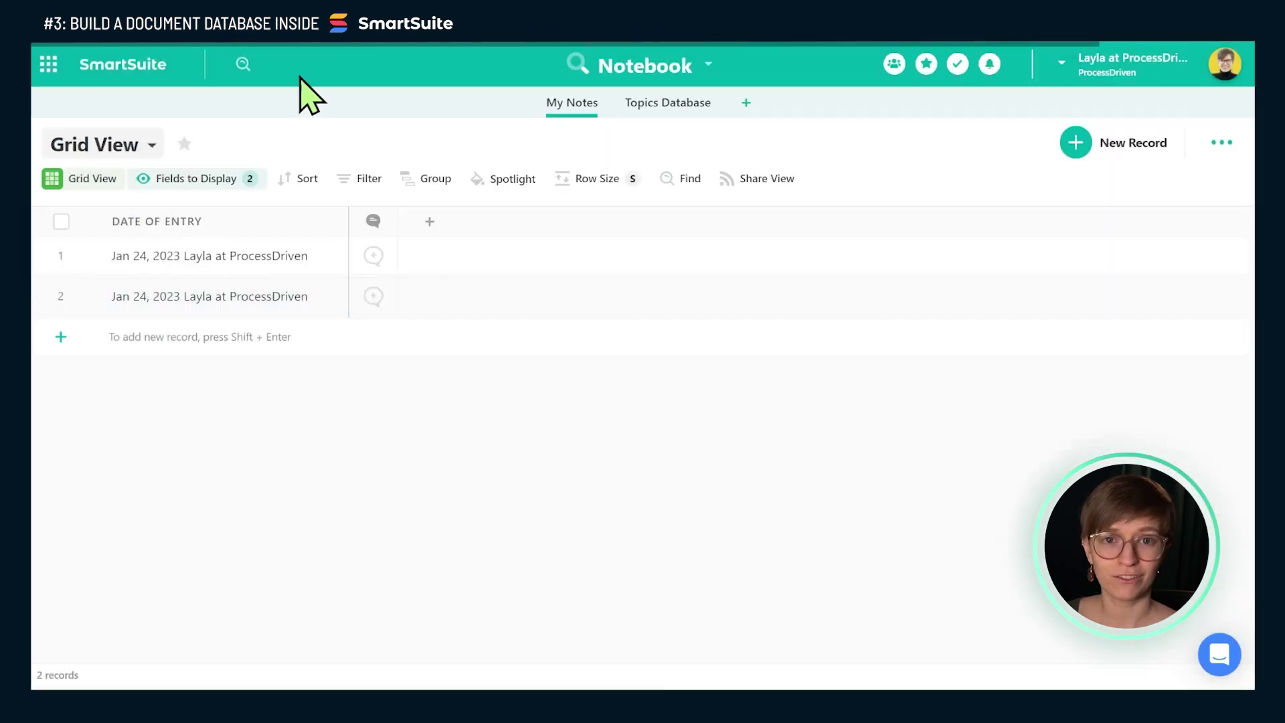
Step: Open the automations of the Notebook solution
left_click(652, 67)
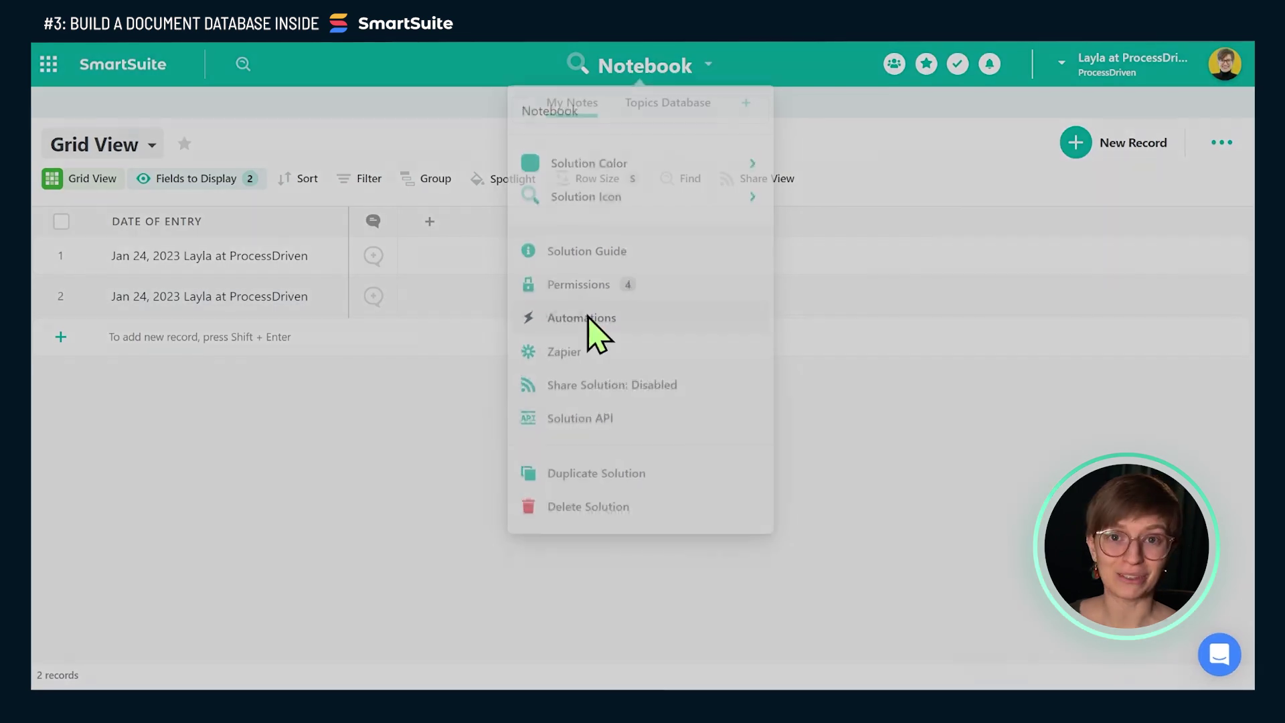
left_click(589, 319)
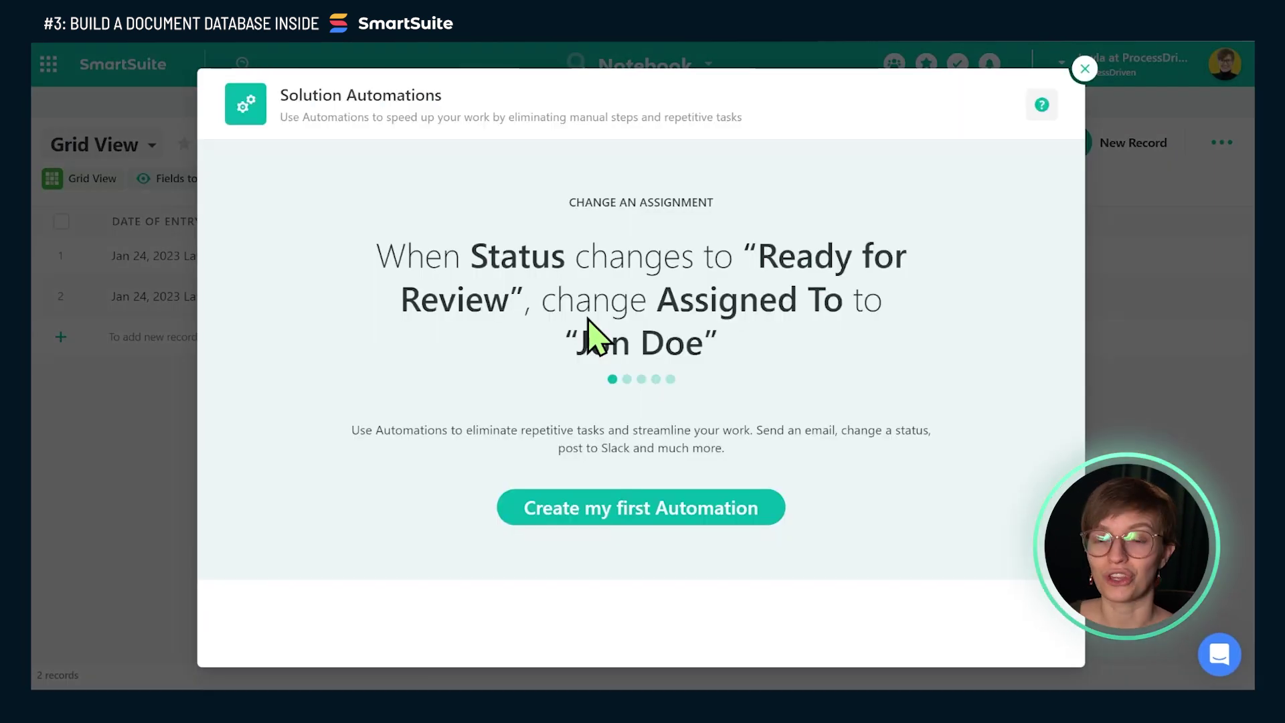